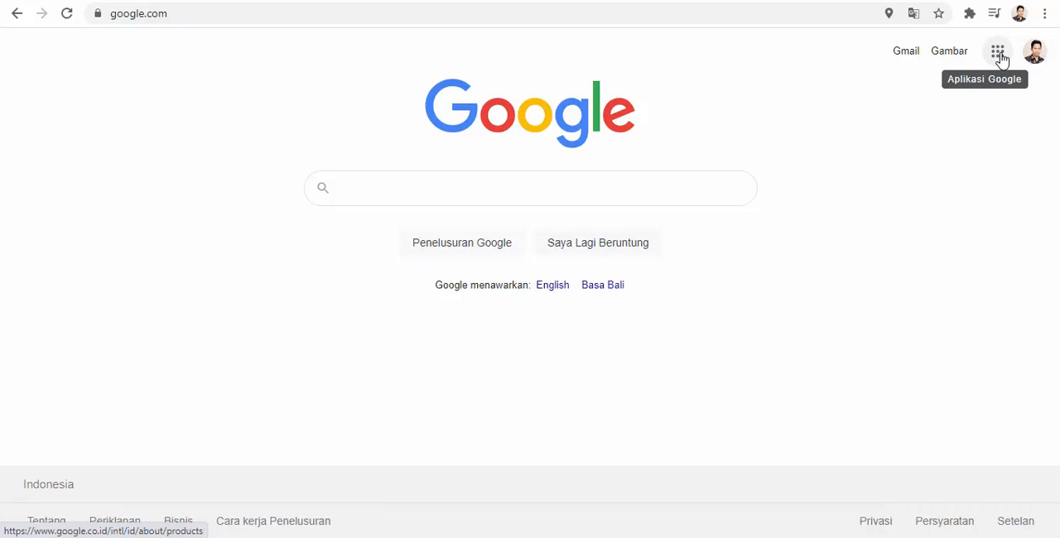
- Open Google Drive from the Google home page and create a new blank Google Form (Formulir kosong)
{"action": "left_click", "coordinate": [997, 54]}
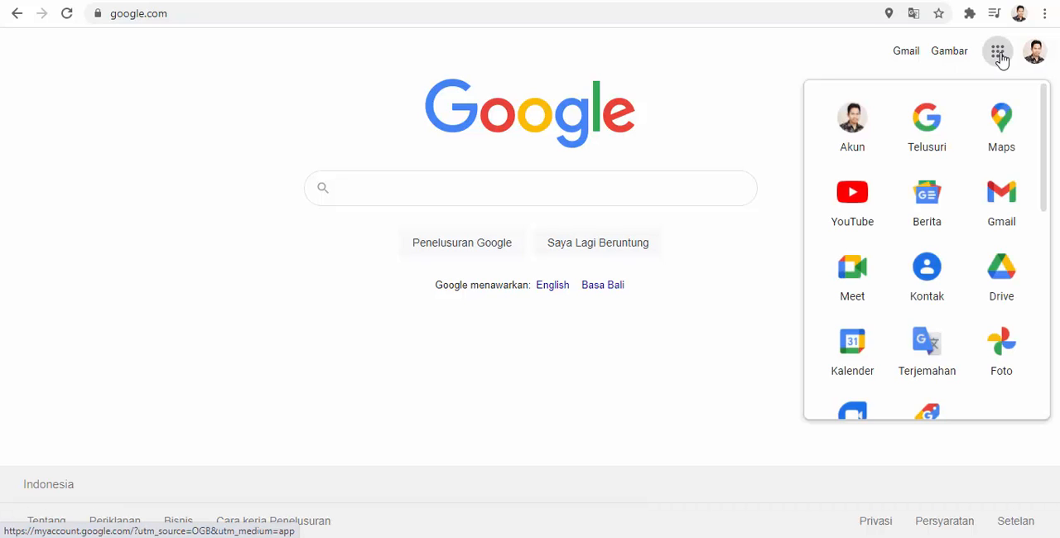
{"action": "left_click", "coordinate": [1003, 279]}
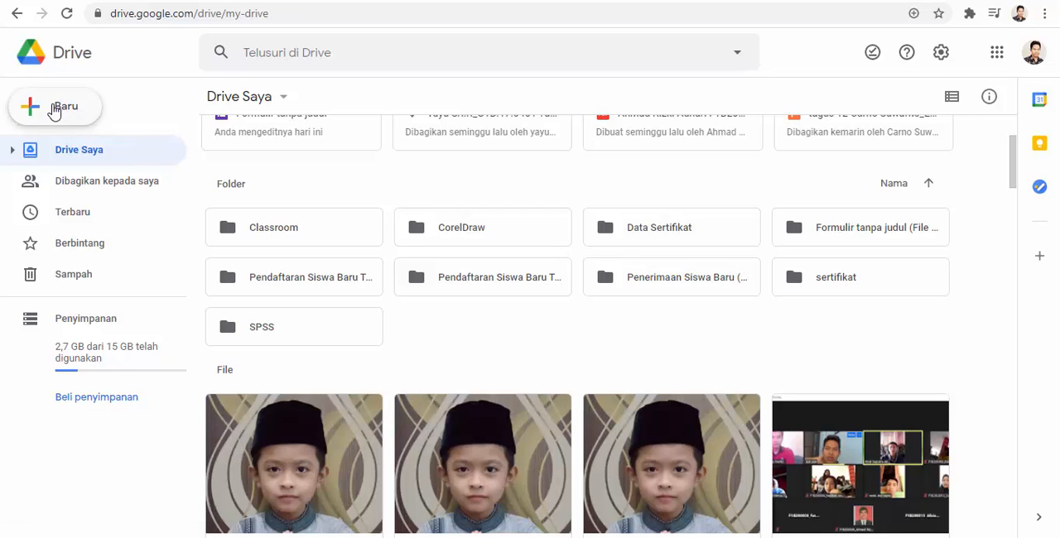
{"action": "left_click", "coordinate": [54, 110]}
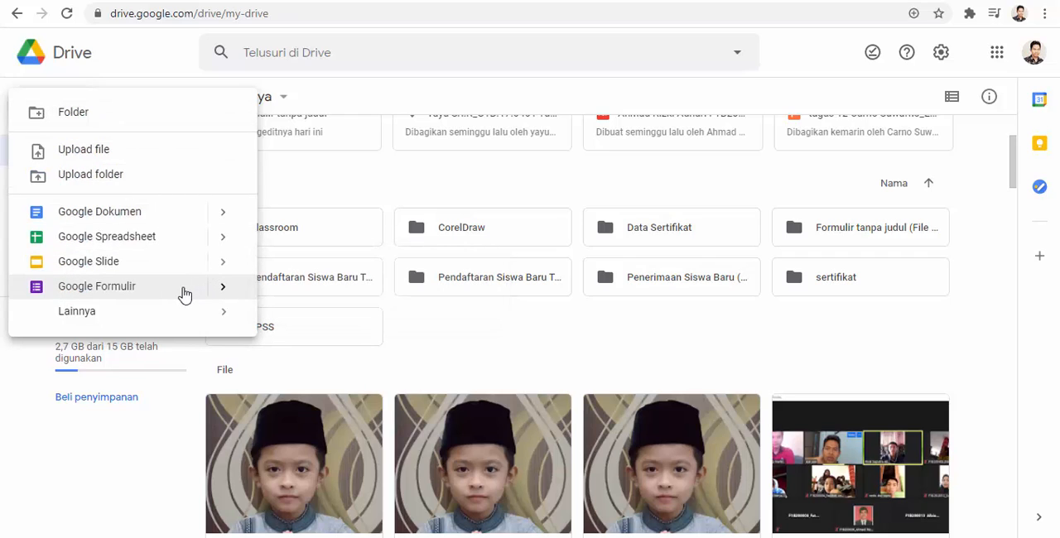
{"action": "mouse_move", "coordinate": [217, 323]}
{"action": "left_click", "coordinate": [222, 295]}
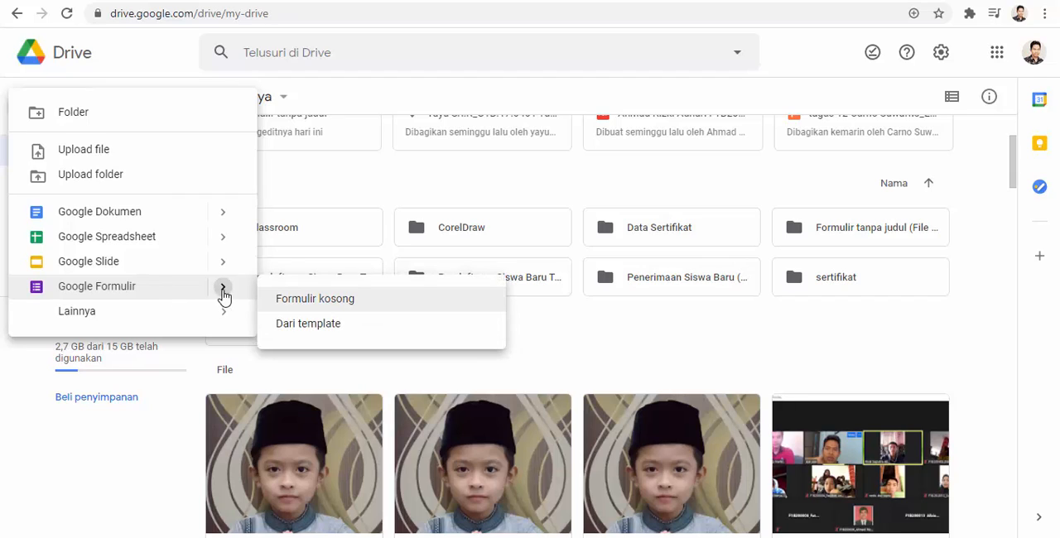
{"action": "left_click", "coordinate": [342, 305]}
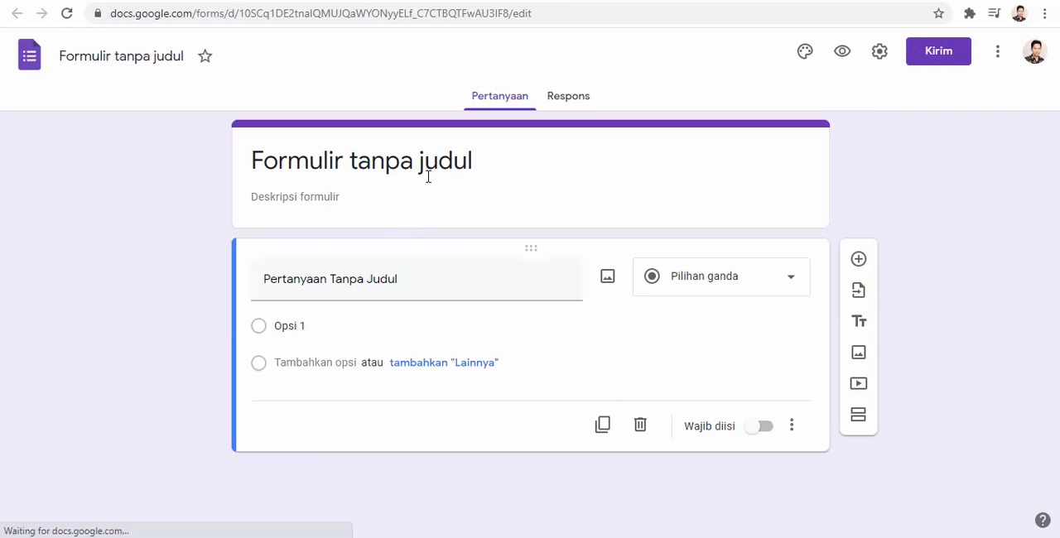
- Title the form "Soal Ujian Akhir Semester" and apply the same name to the form file
{"action": "left_click", "coordinate": [477, 161]}
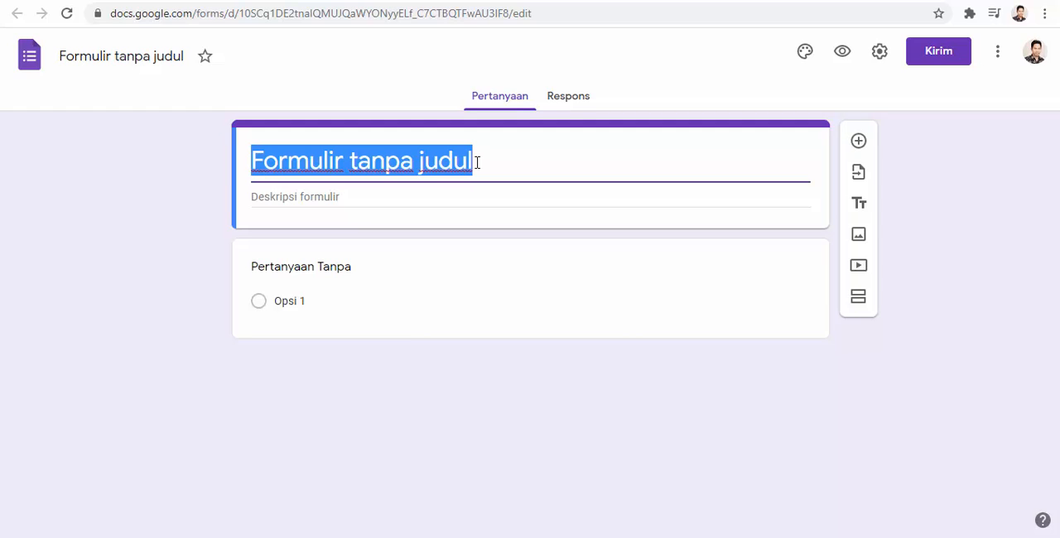
{"action": "type", "text": "Soal "}
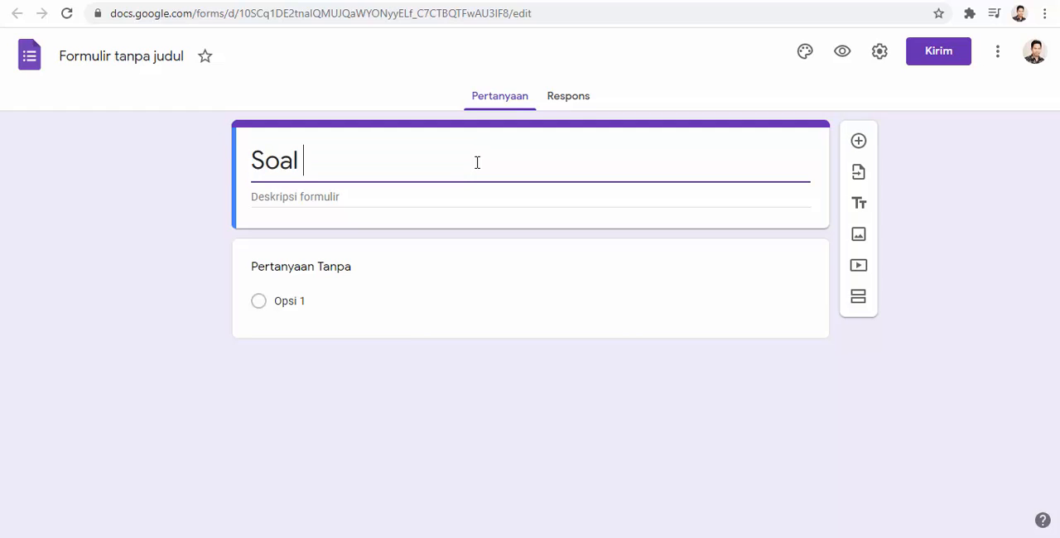
{"action": "type", "text": "Ujian A"}
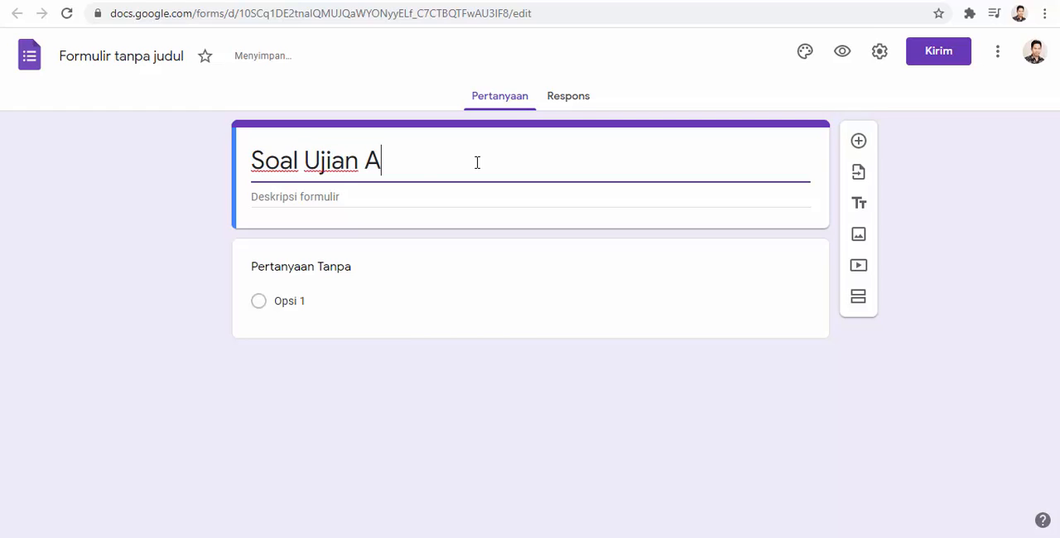
{"action": "type", "text": "khir Semester"}
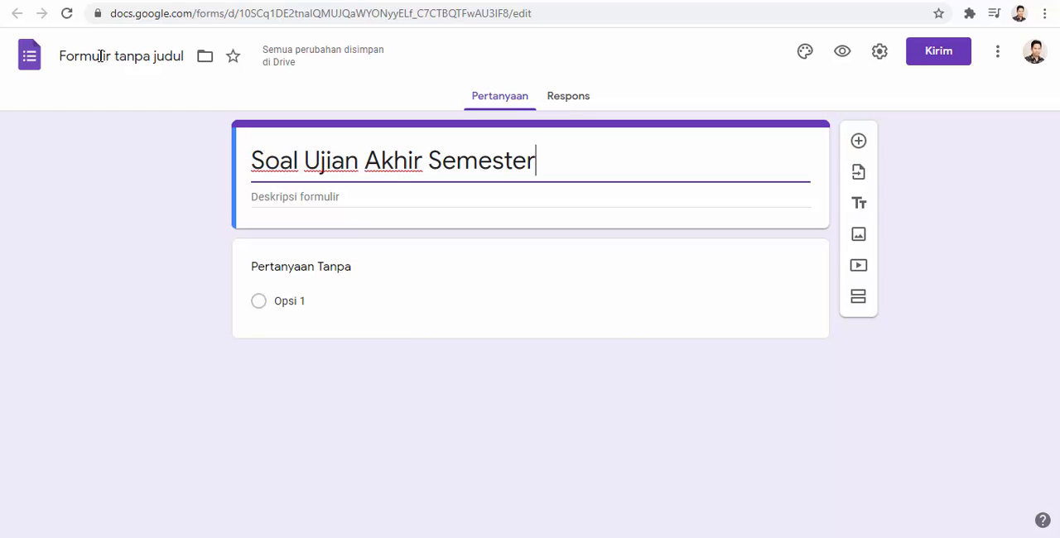
{"action": "left_click", "coordinate": [95, 56]}
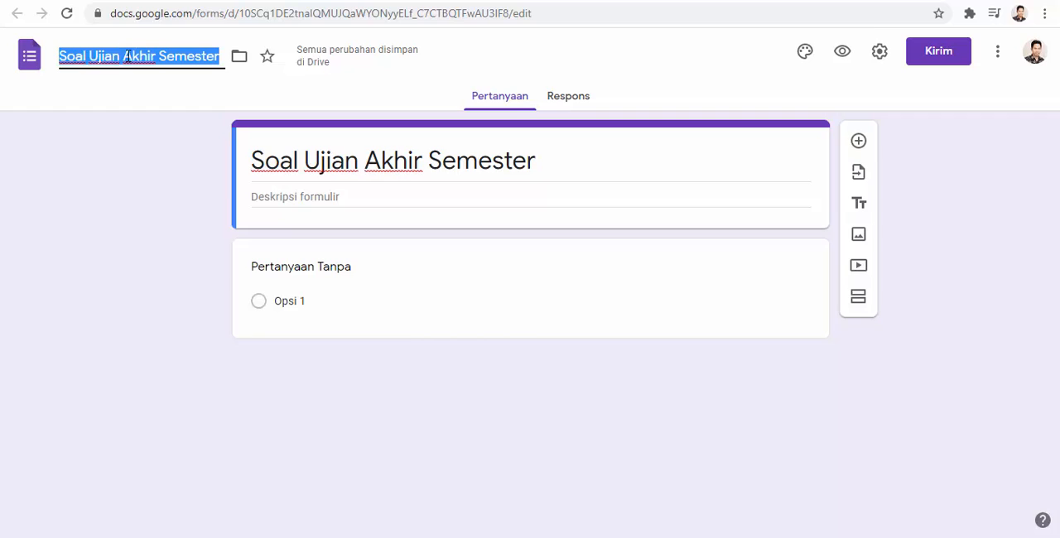
{"action": "left_click", "coordinate": [555, 167]}
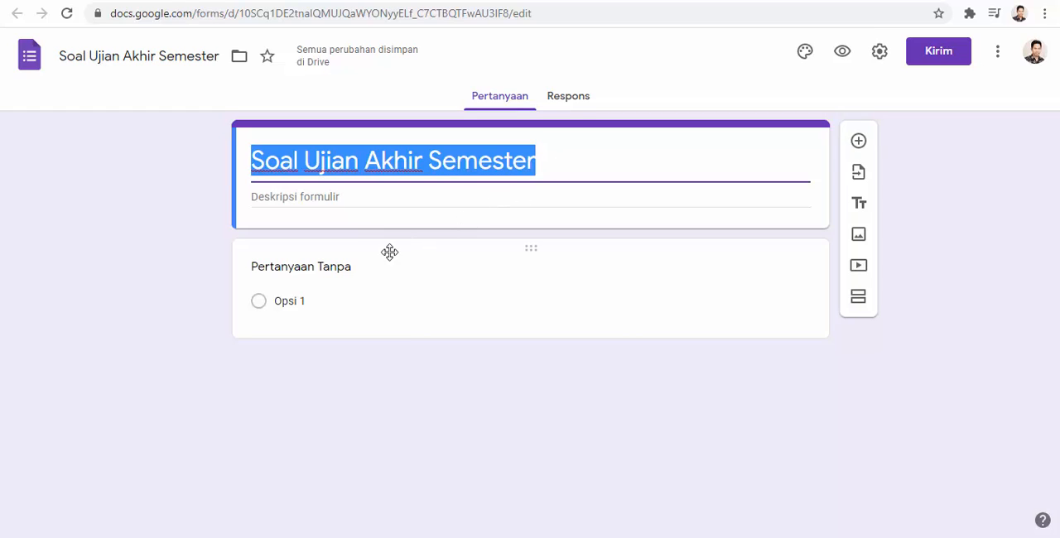
- Turn the untitled first question into a required short-answer question titled "Nama"
{"action": "left_click", "coordinate": [348, 268]}
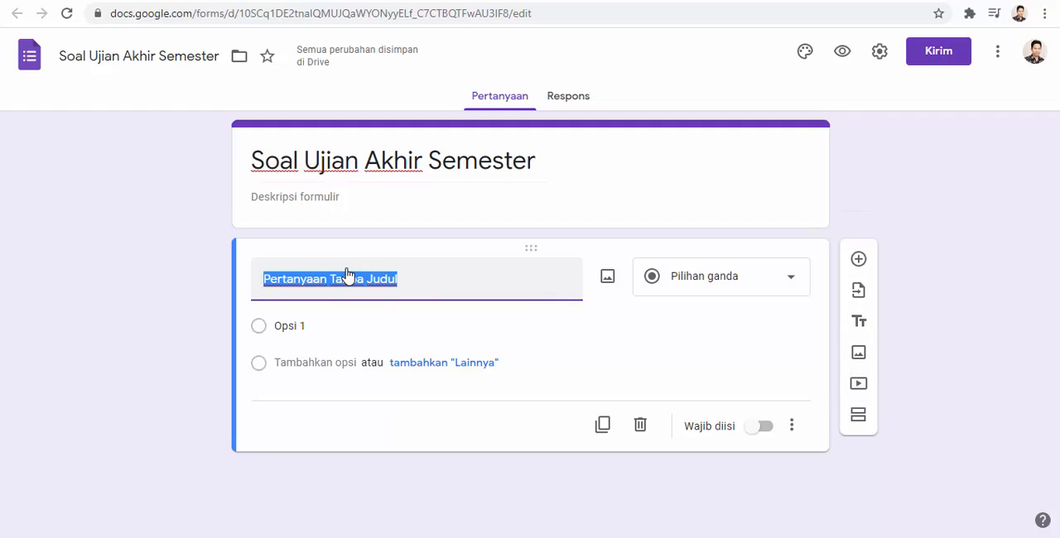
{"action": "type", "text": "Nama"}
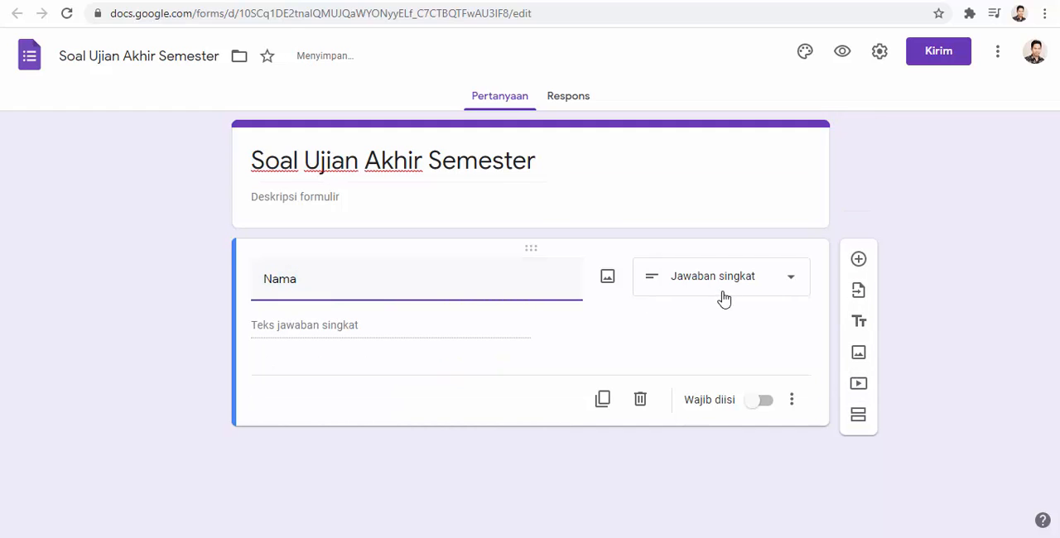
{"action": "left_click", "coordinate": [758, 402]}
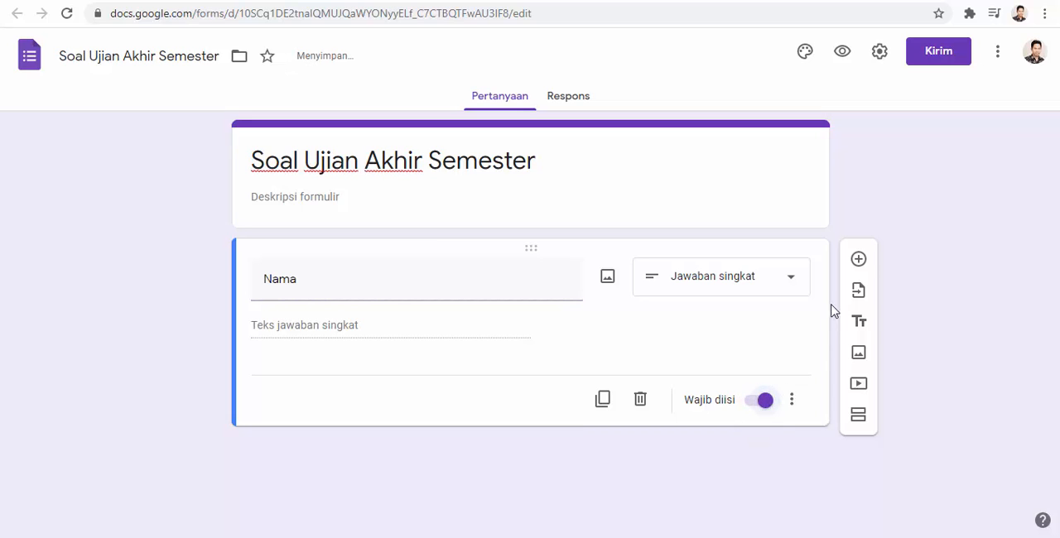
- Add a second question titled "NIS" with a short answer and make it required
{"action": "left_click", "coordinate": [858, 263]}
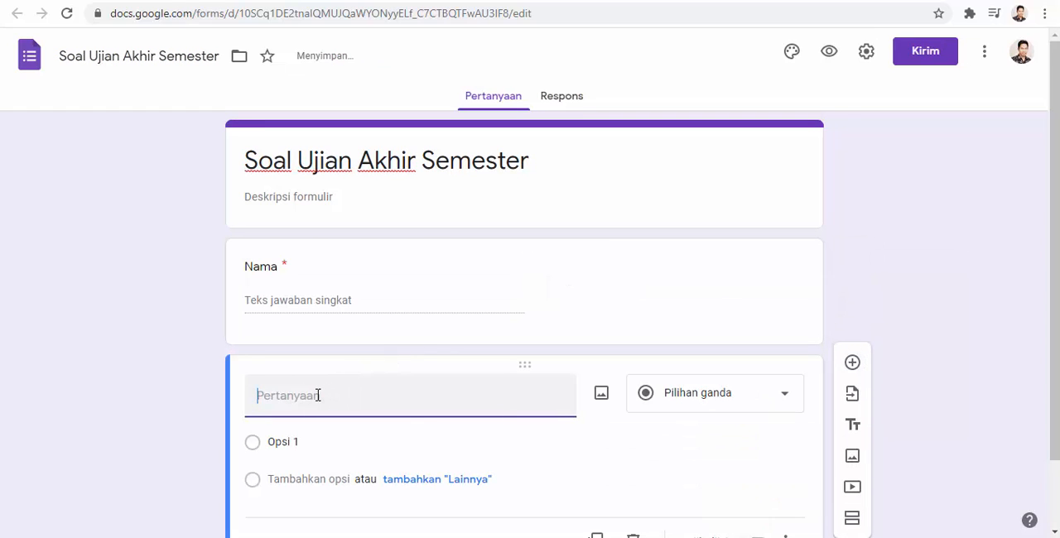
{"action": "type", "text": "NIS"}
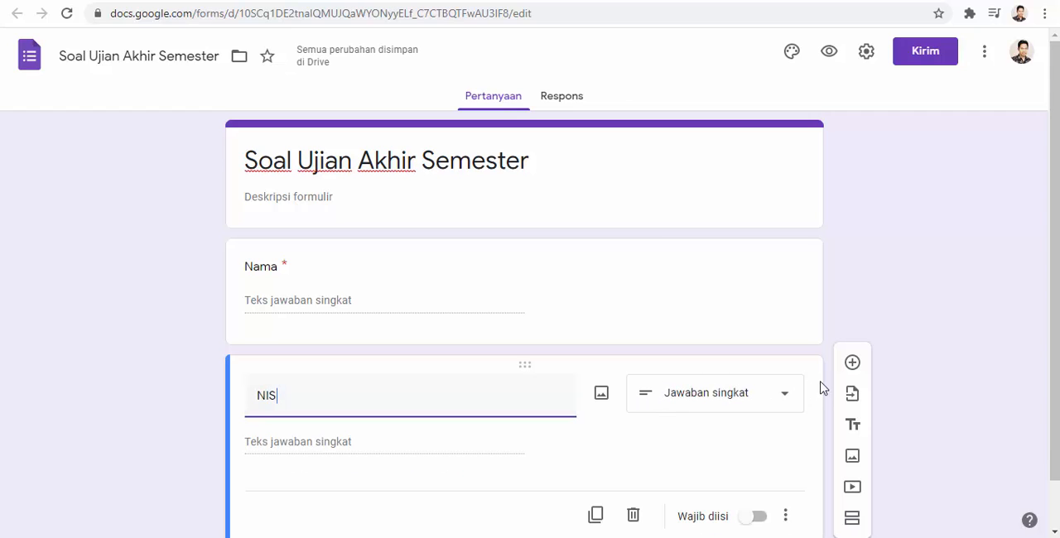
{"action": "scroll", "coordinate": [861, 364], "scroll_direction": "down", "scroll_amount": 1}
{"action": "scroll", "coordinate": [861, 364], "scroll_direction": "down", "scroll_amount": 1}
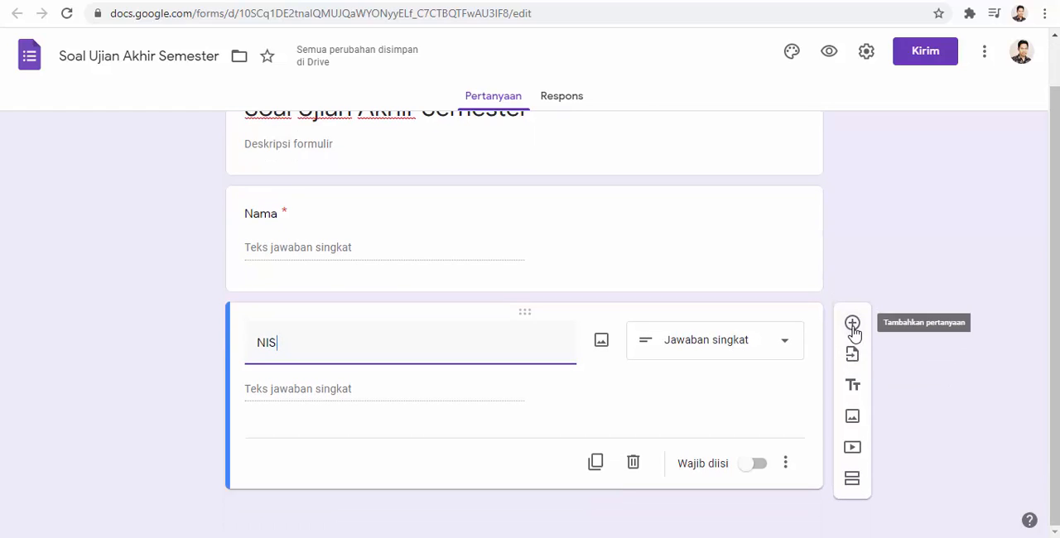
{"action": "left_click", "coordinate": [751, 465]}
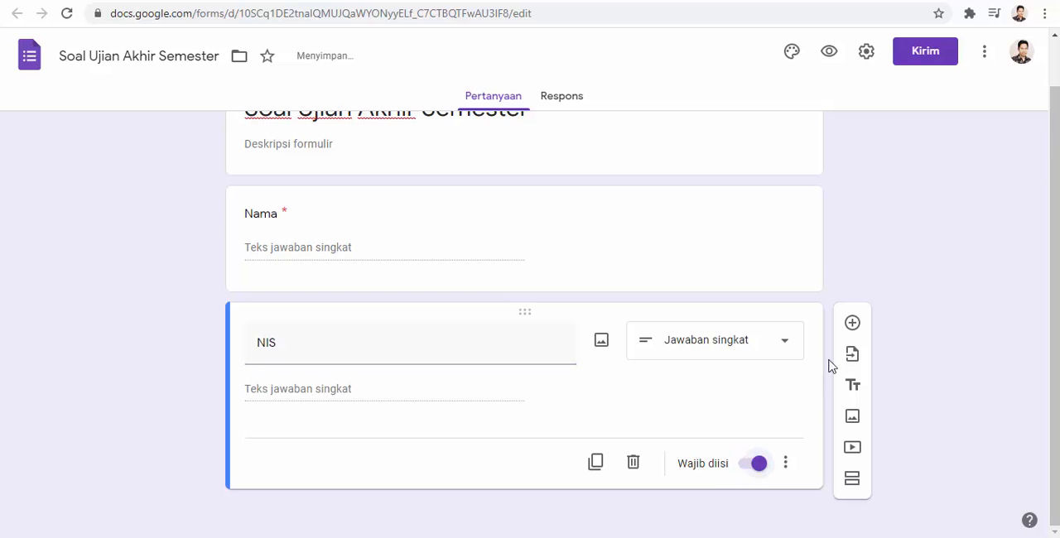
- Add a question titled "Kelas", set its type to Jawaban singkat and make it required
{"action": "left_click", "coordinate": [852, 325]}
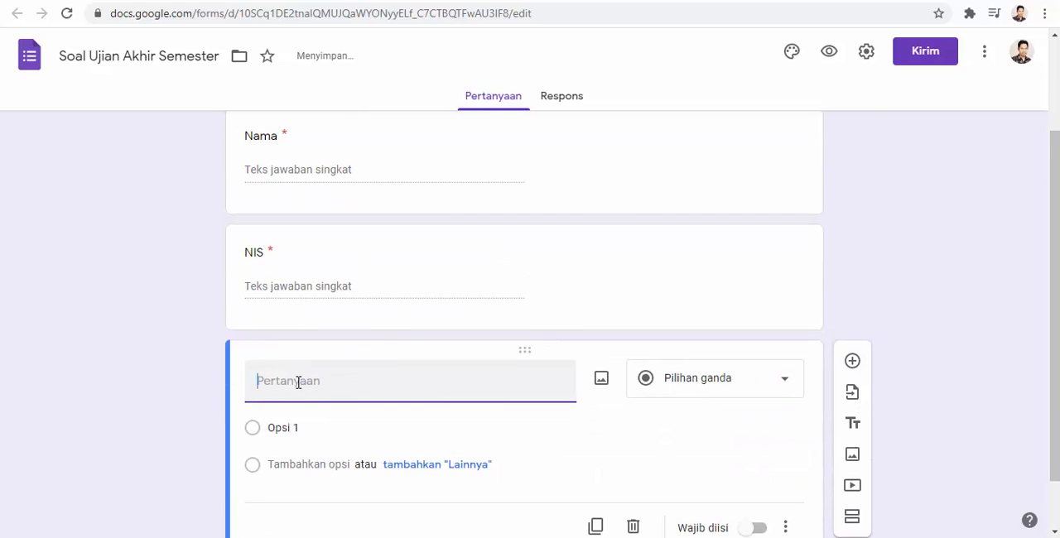
{"action": "type", "text": "Kelas"}
{"action": "left_click", "coordinate": [707, 384]}
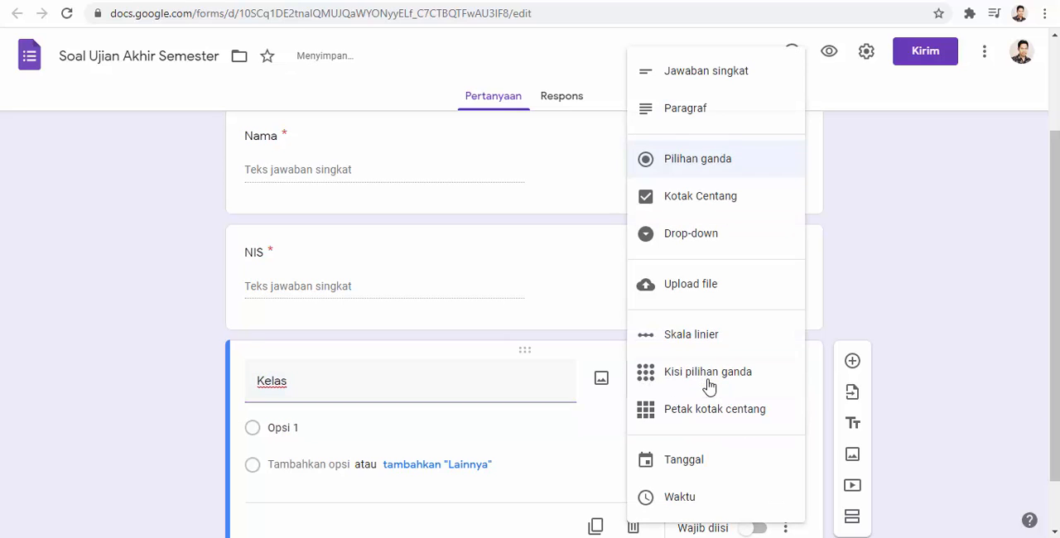
{"action": "left_click", "coordinate": [700, 76]}
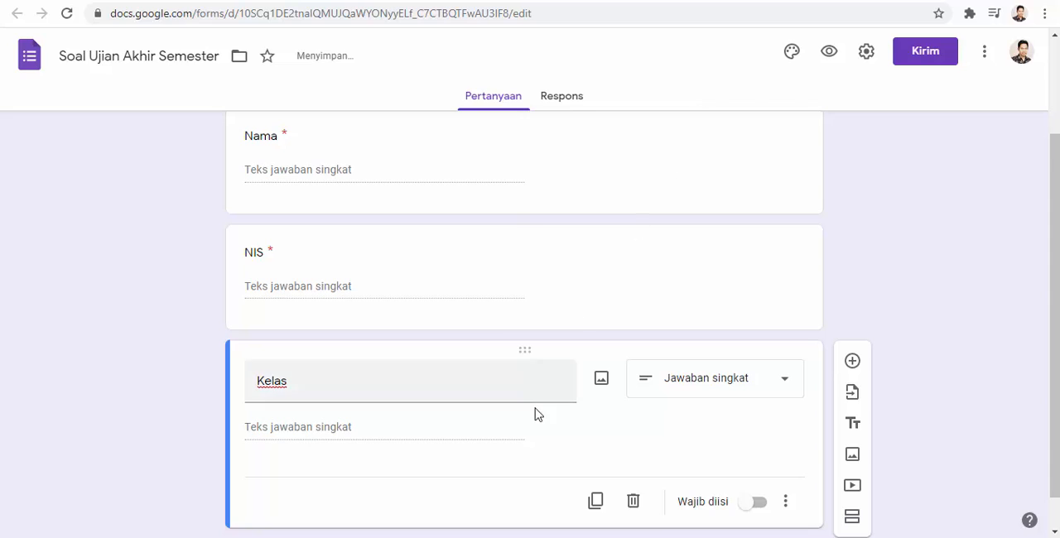
{"action": "left_click", "coordinate": [749, 470]}
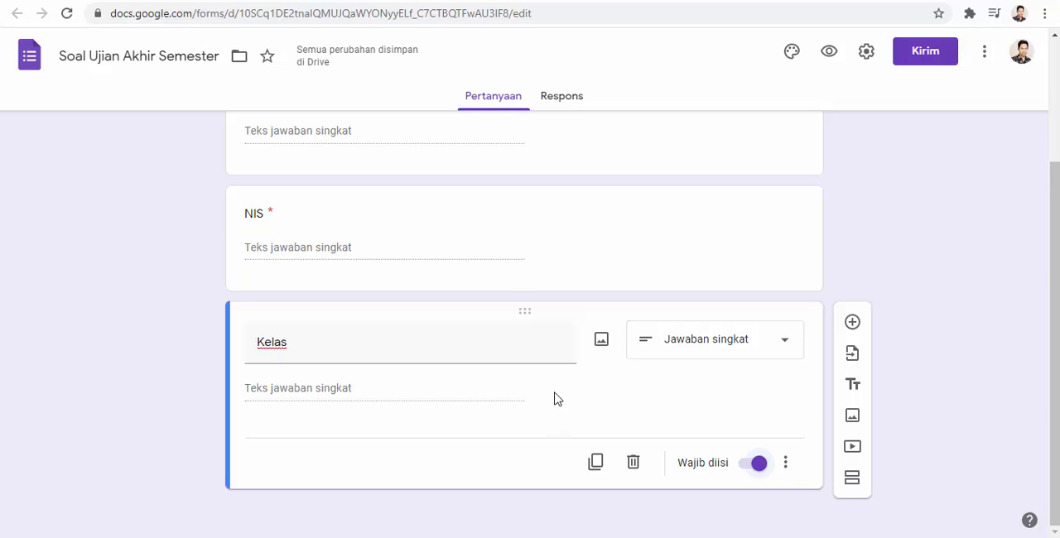
- Add a fourth question below Kelas with a short answer, titled "PIN/Password"
{"action": "left_click", "coordinate": [853, 324]}
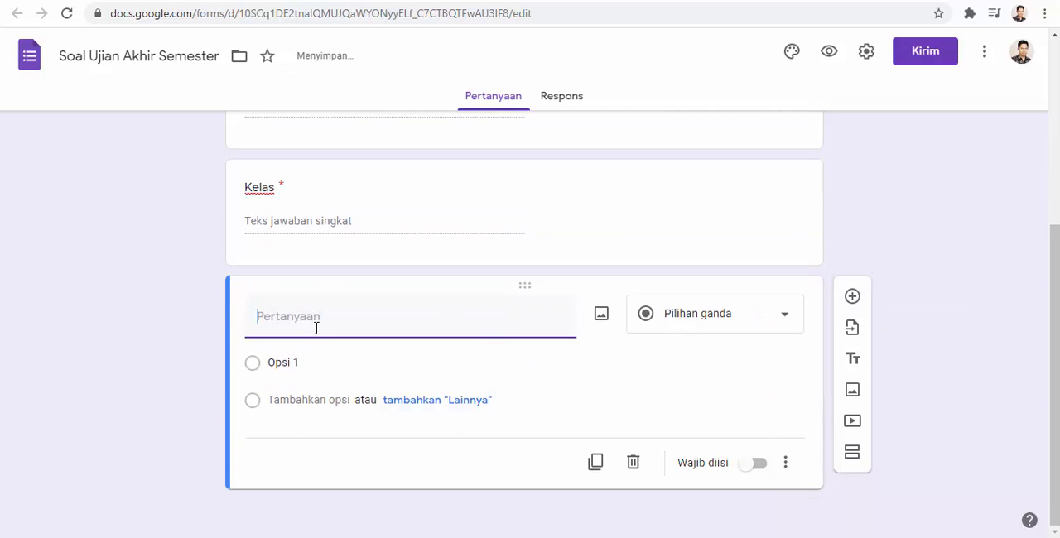
{"action": "type", "text": "PIN"}
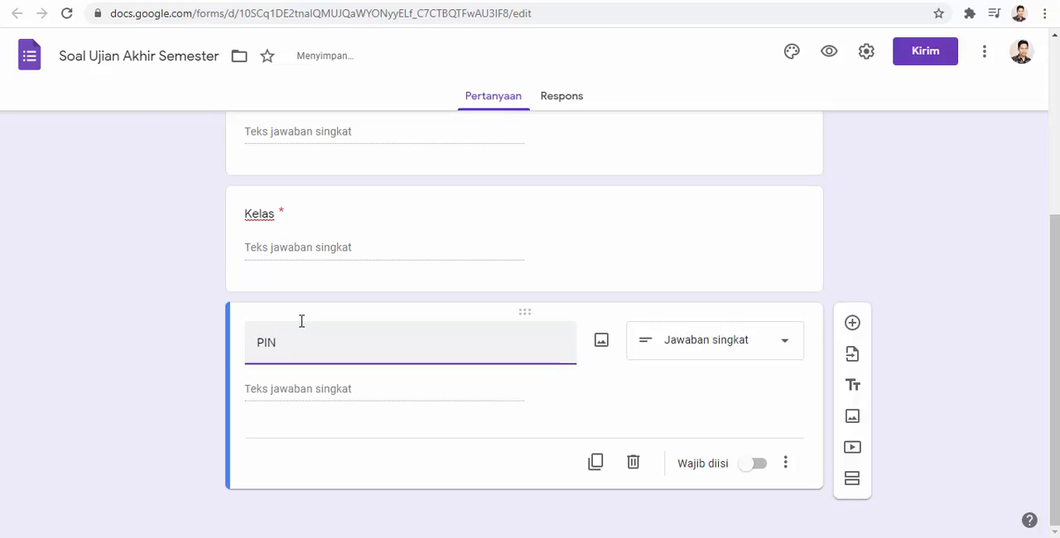
{"action": "type", "text": "?"}
{"action": "key", "text": "BackSpace"}
{"action": "type", "text": "/Passowrdord"}
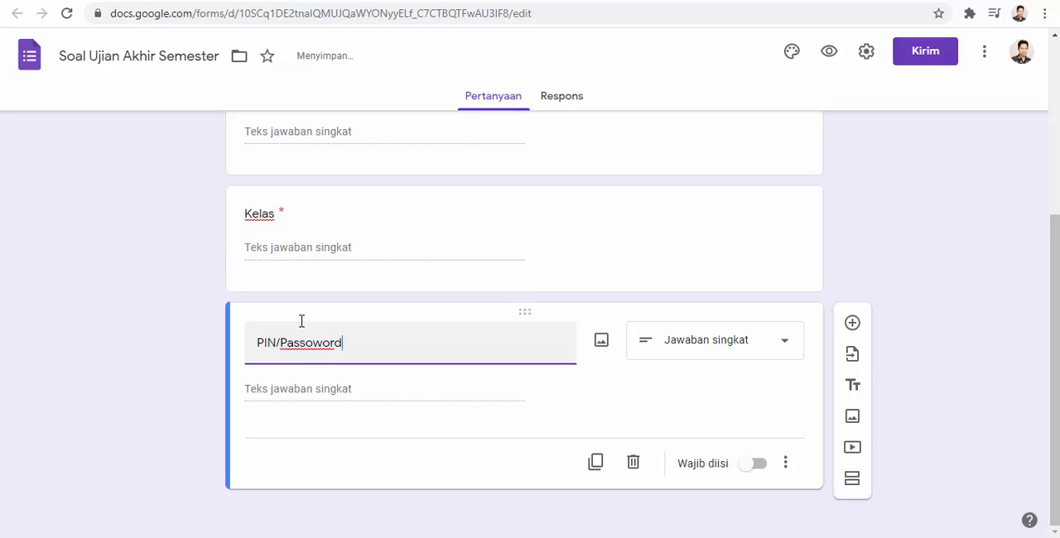
{"action": "key", "text": "BackSpace"}
{"action": "key", "text": "BackSpace"}
{"action": "key", "text": "BackSpace"}
{"action": "key", "text": "BackSpace"}
{"action": "key", "text": "BackSpace"}
{"action": "type", "text": "word"}
{"action": "left_click", "coordinate": [366, 393]}
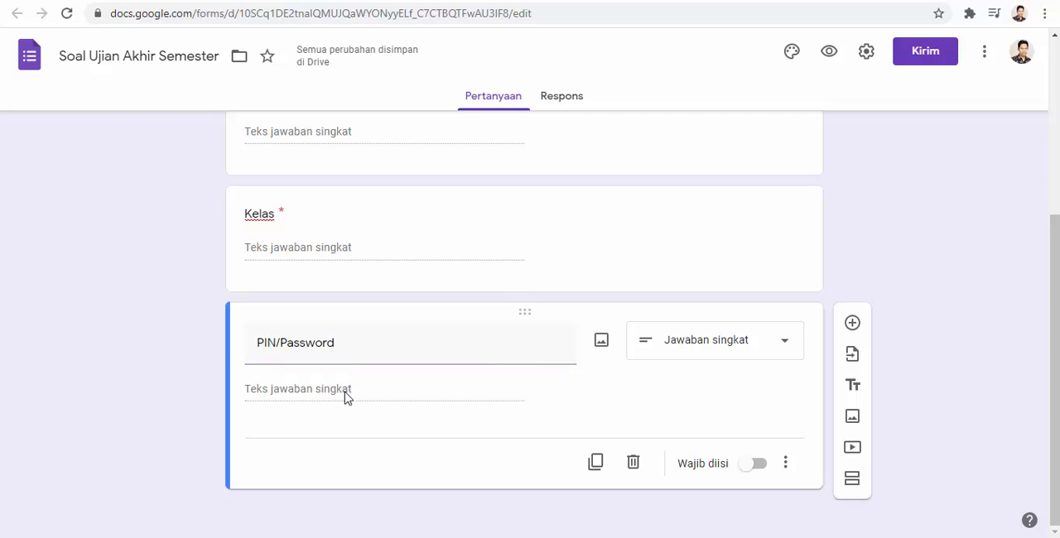
- Add response validation to the PIN/Password question with the number rule Angka, Sama dengan
{"action": "left_click", "coordinate": [786, 466]}
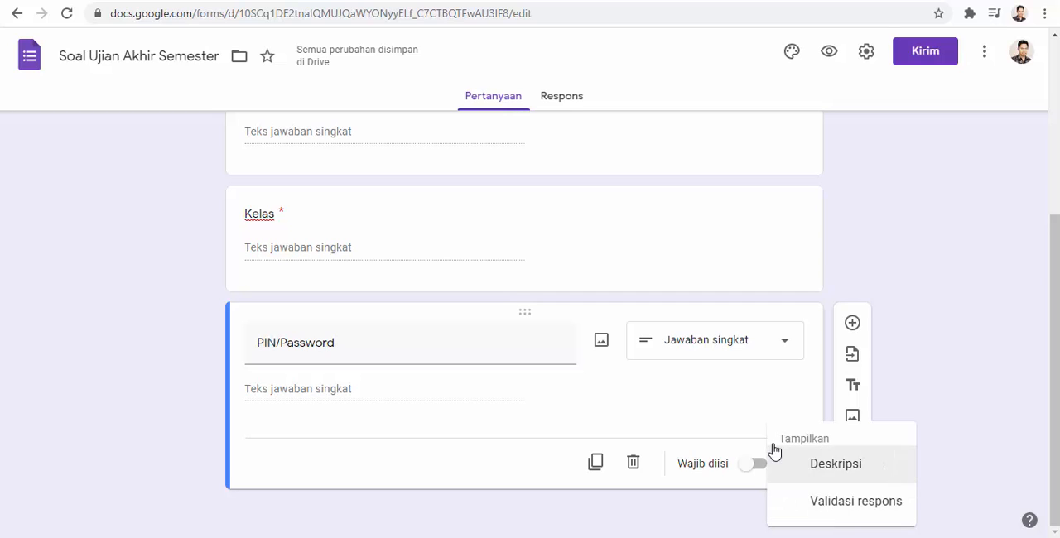
{"action": "left_click", "coordinate": [745, 416]}
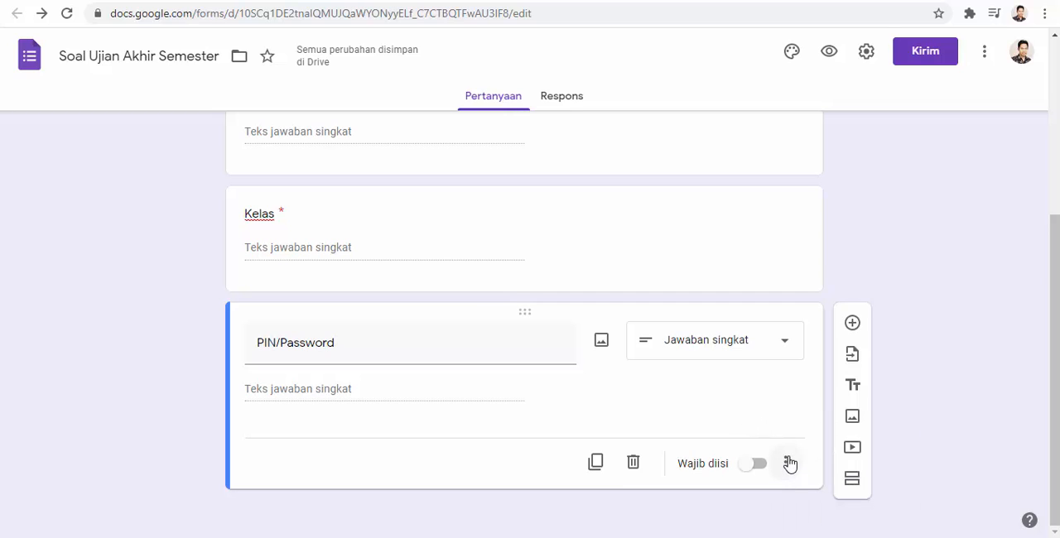
{"action": "left_click", "coordinate": [789, 466]}
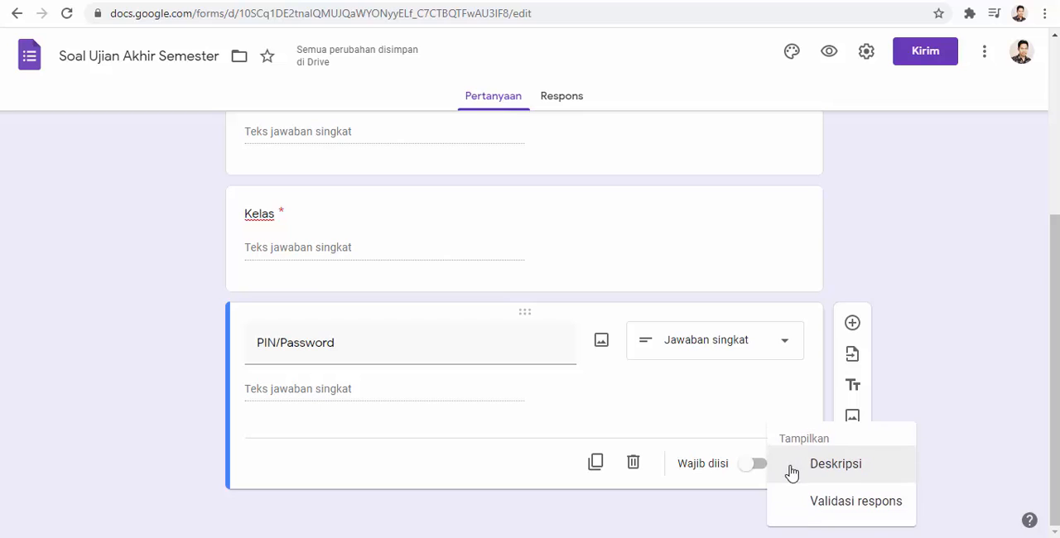
{"action": "left_click", "coordinate": [842, 514]}
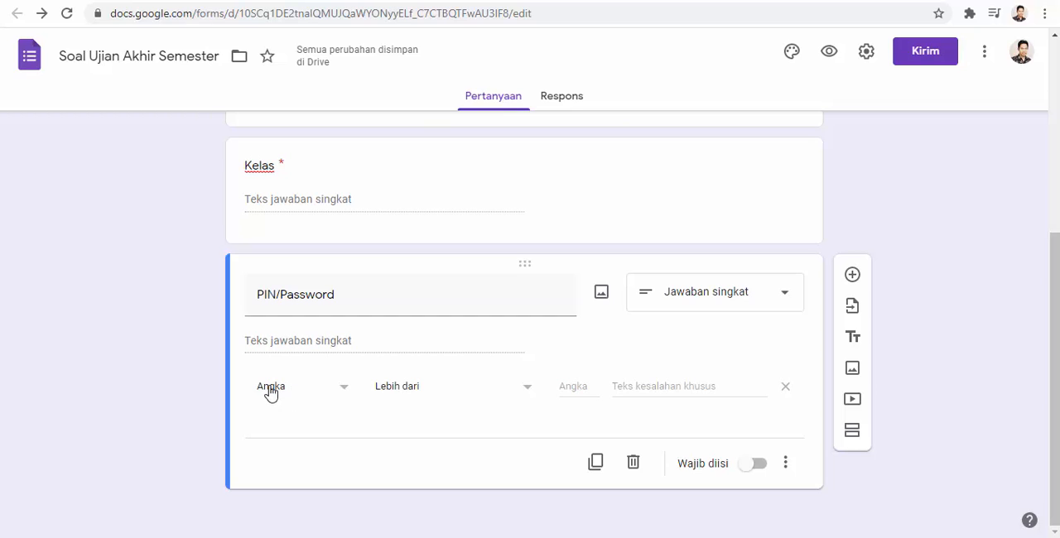
{"action": "left_click", "coordinate": [452, 394]}
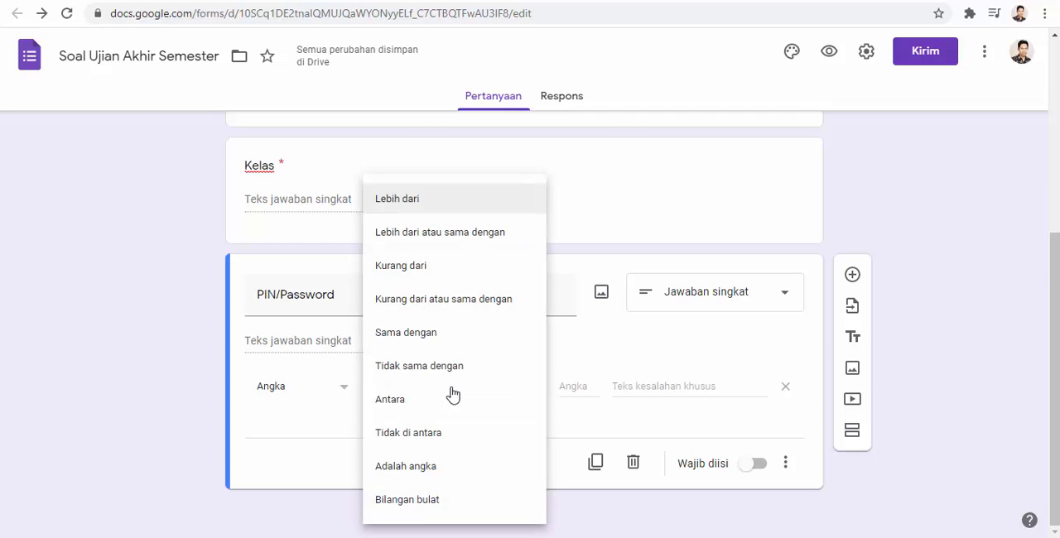
{"action": "left_click", "coordinate": [418, 336]}
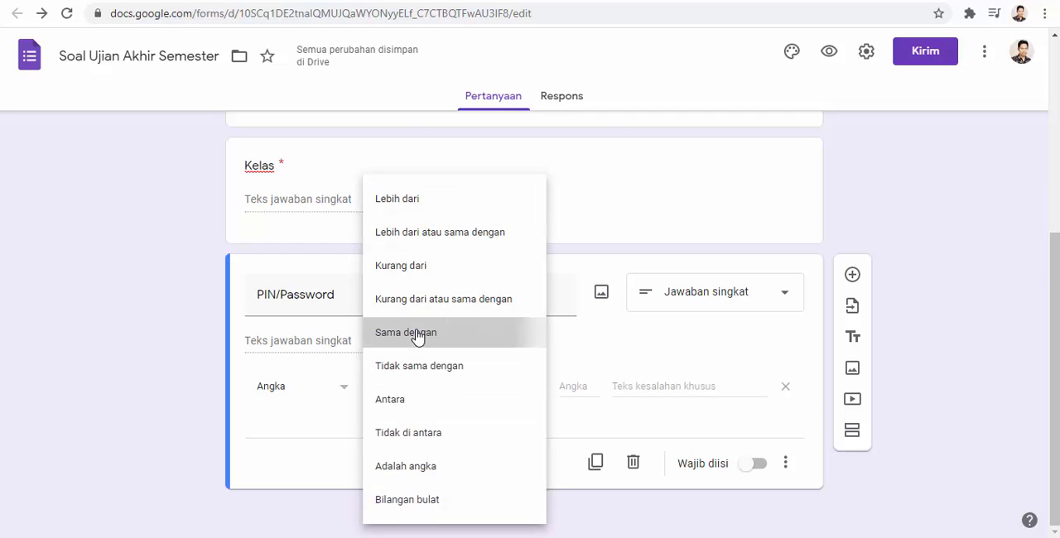
- Enter the access PIN as the number the PIN/Password question's validation must match
{"action": "left_click", "coordinate": [570, 386]}
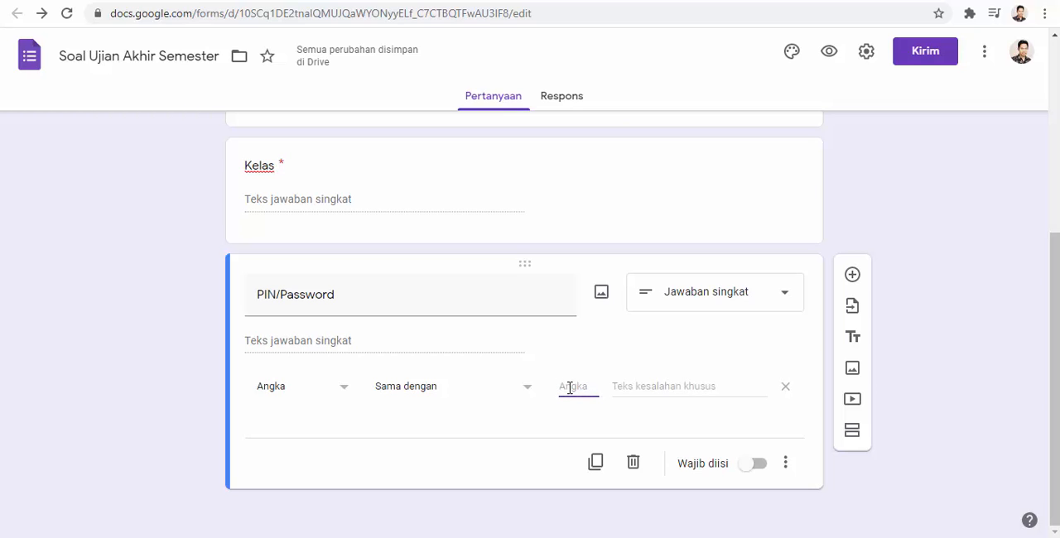
{"action": "type", "text": "123"}
{"action": "type", "text": "4"}
- Set the validation's custom error text to "PIN tidak sesuai dengan ketentuan" and make the PIN/Password question required
{"action": "type", "text": "PIN"}
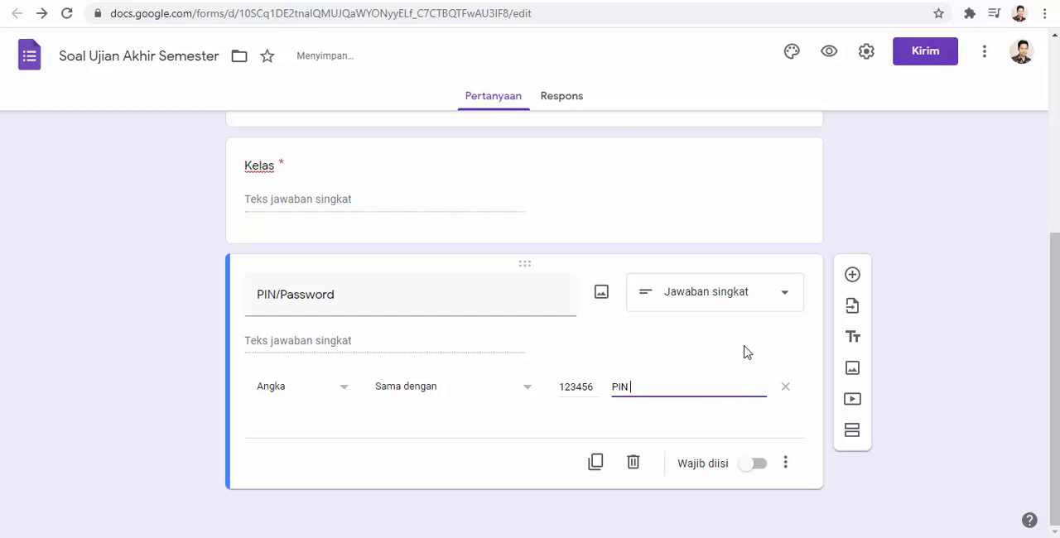
{"action": "type", "text": " tidak sesua"}
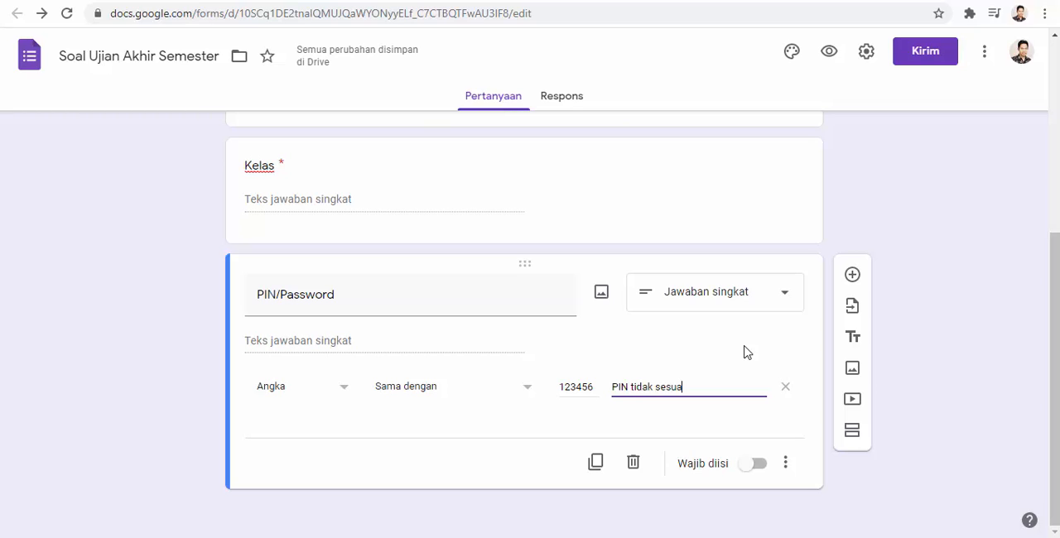
{"action": "type", "text": "i dengan "}
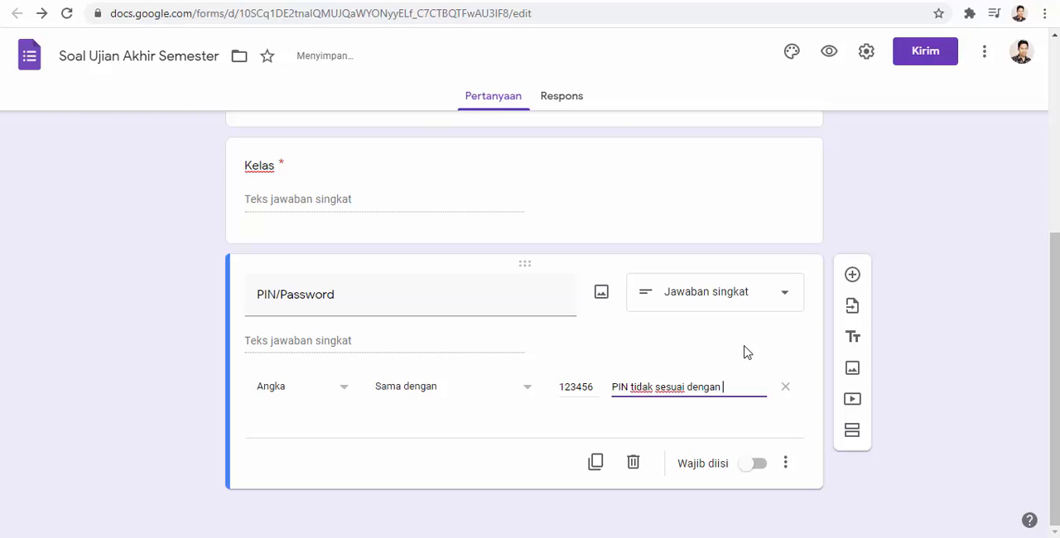
{"action": "type", "text": "ketentuan"}
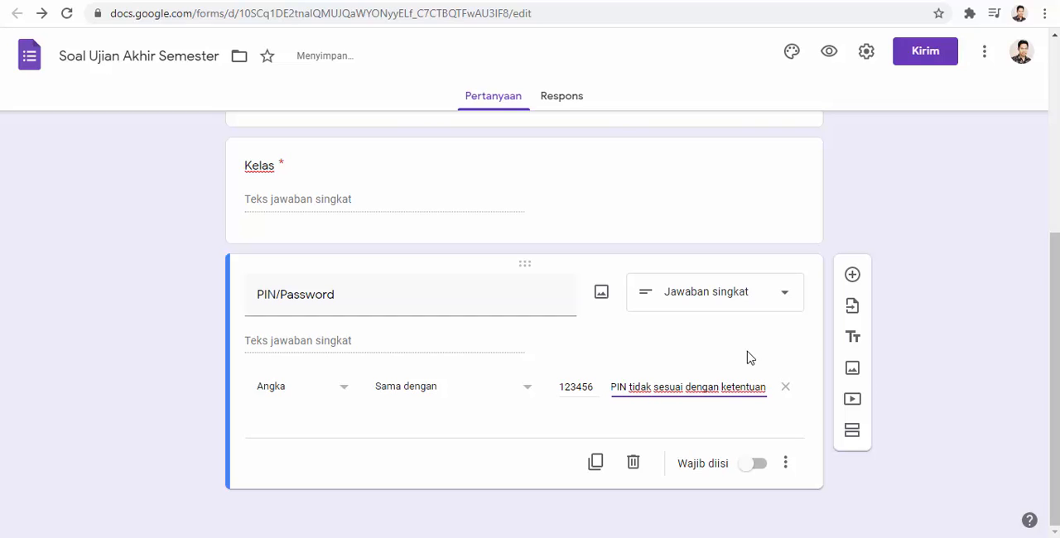
{"action": "left_click", "coordinate": [755, 465]}
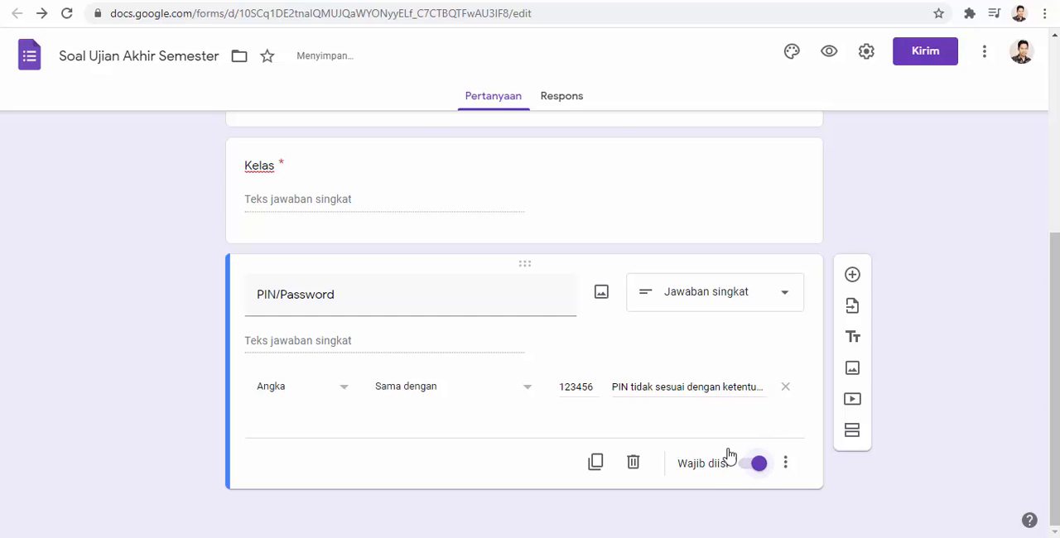
- Add a new section after the PIN/Password question and title it "Pilih Jawaban Yang Benar"
{"action": "scroll", "coordinate": [405, 350], "scroll_direction": "up", "scroll_amount": 4}
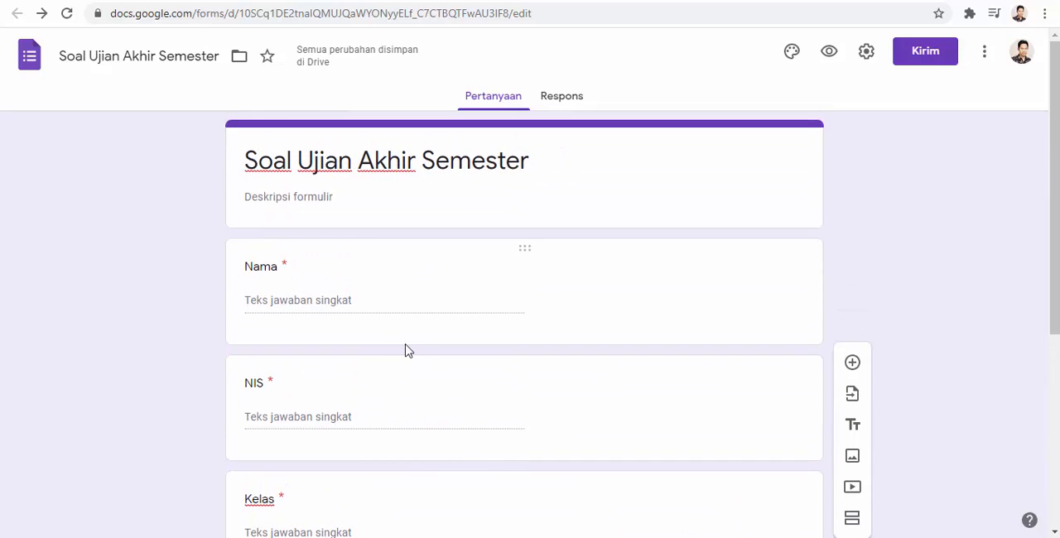
{"action": "scroll", "coordinate": [406, 339], "scroll_direction": "down", "scroll_amount": 4}
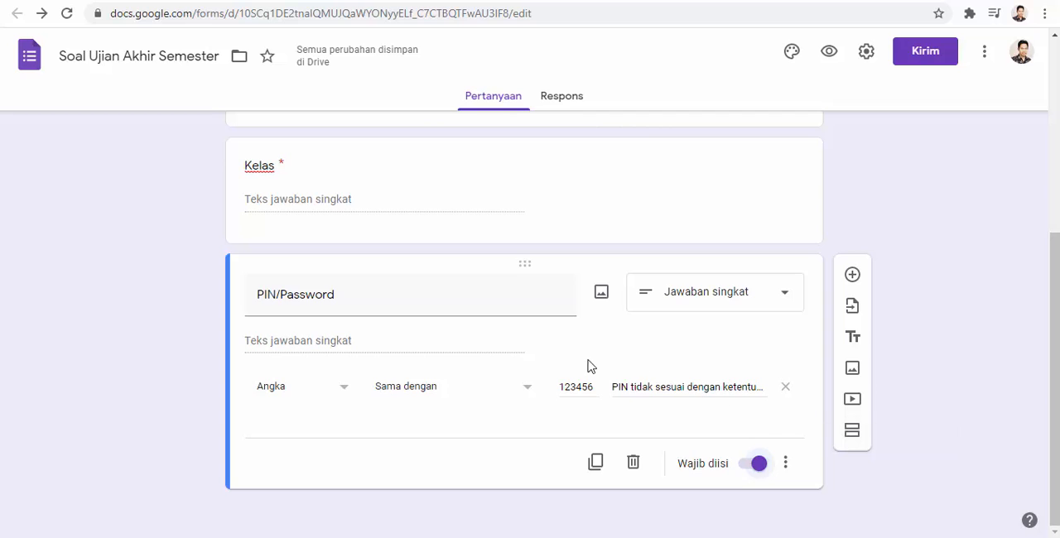
{"action": "scroll", "coordinate": [588, 367], "scroll_direction": "up", "scroll_amount": 4}
{"action": "scroll", "coordinate": [589, 367], "scroll_direction": "down", "scroll_amount": 4}
{"action": "left_click", "coordinate": [851, 431]}
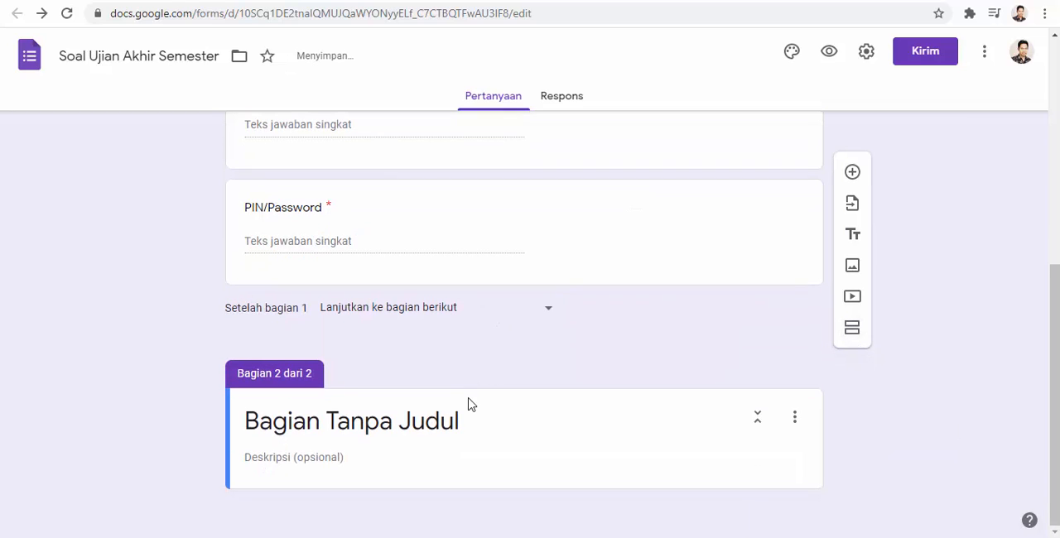
{"action": "left_click", "coordinate": [470, 420]}
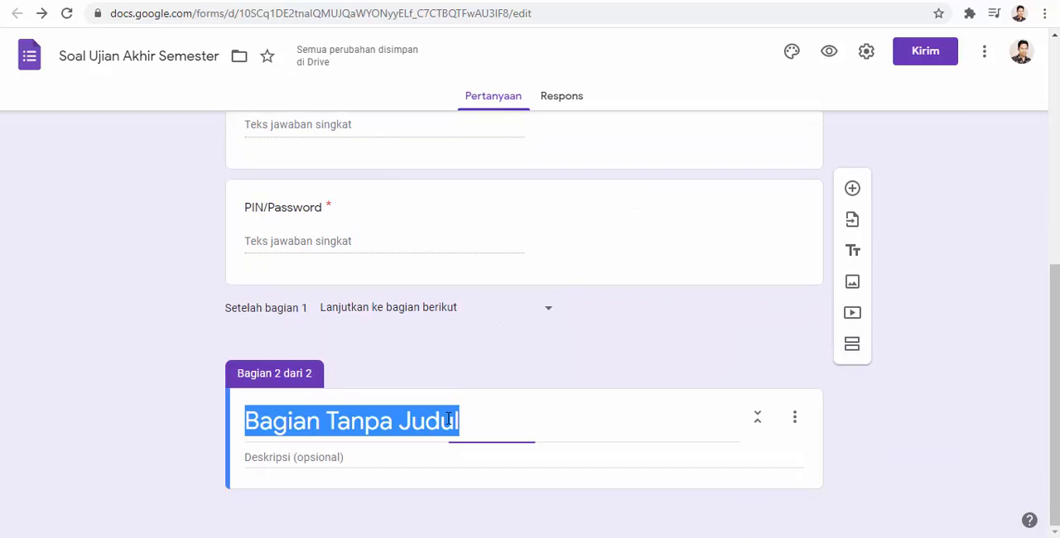
{"action": "key", "text": "BackSpace"}
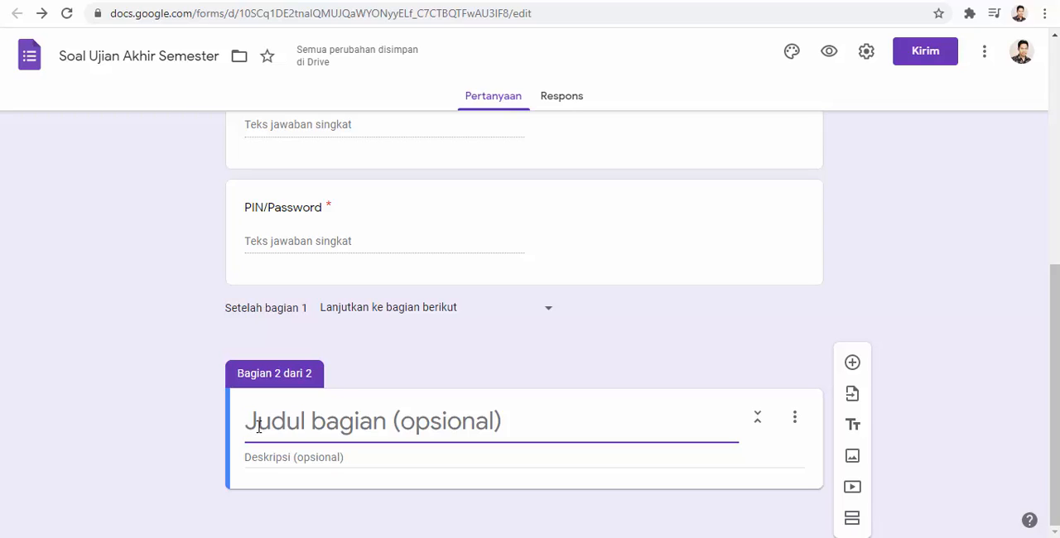
{"action": "type", "text": "Pli"}
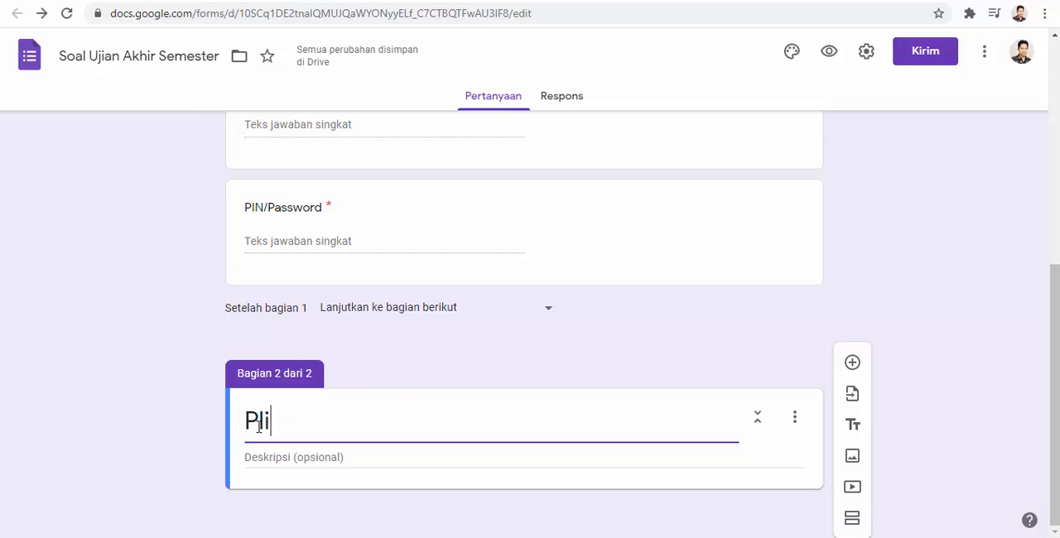
{"action": "type", "text": "ilih Ja"}
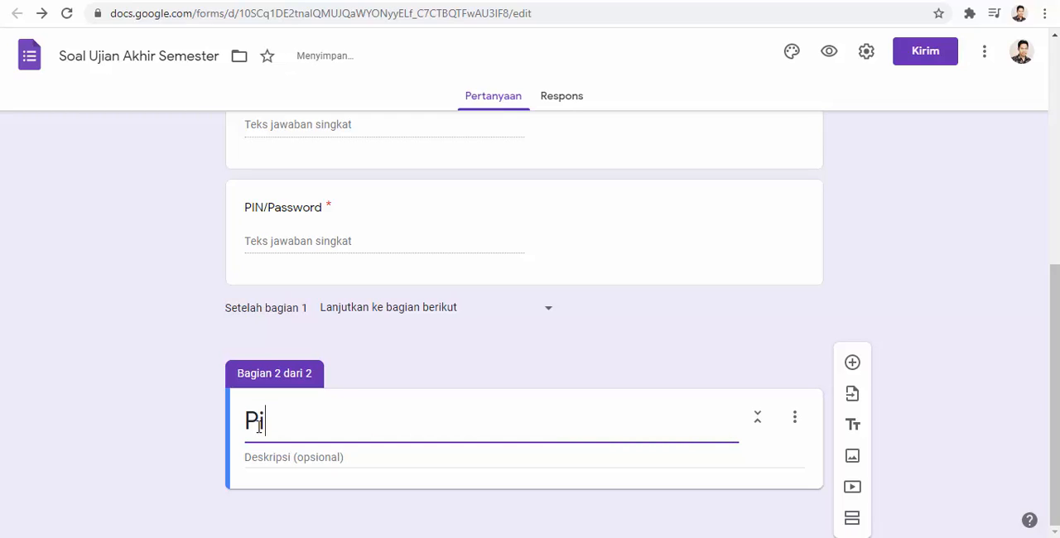
{"action": "type", "text": "waban"}
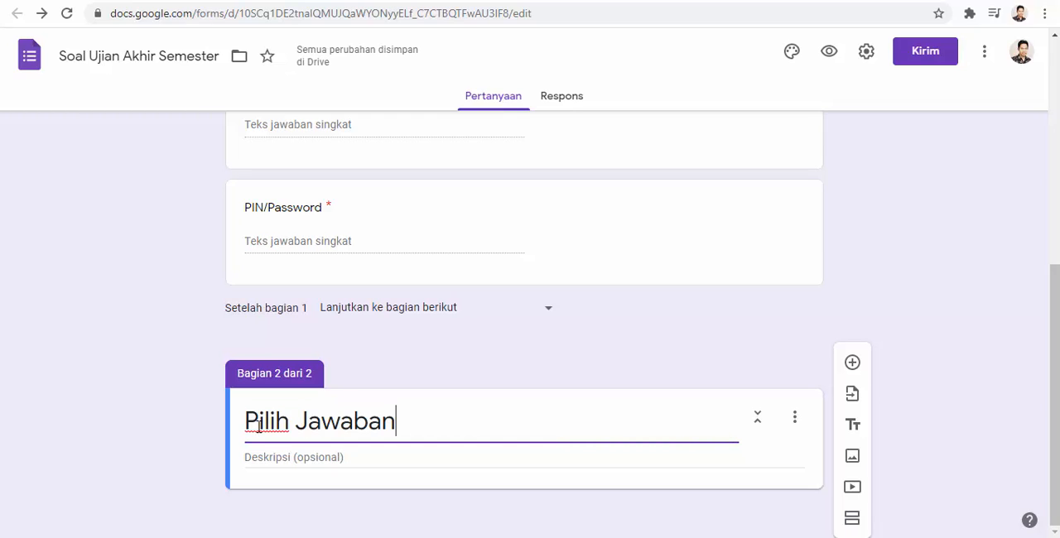
{"action": "type", "text": " Yang Pa"}
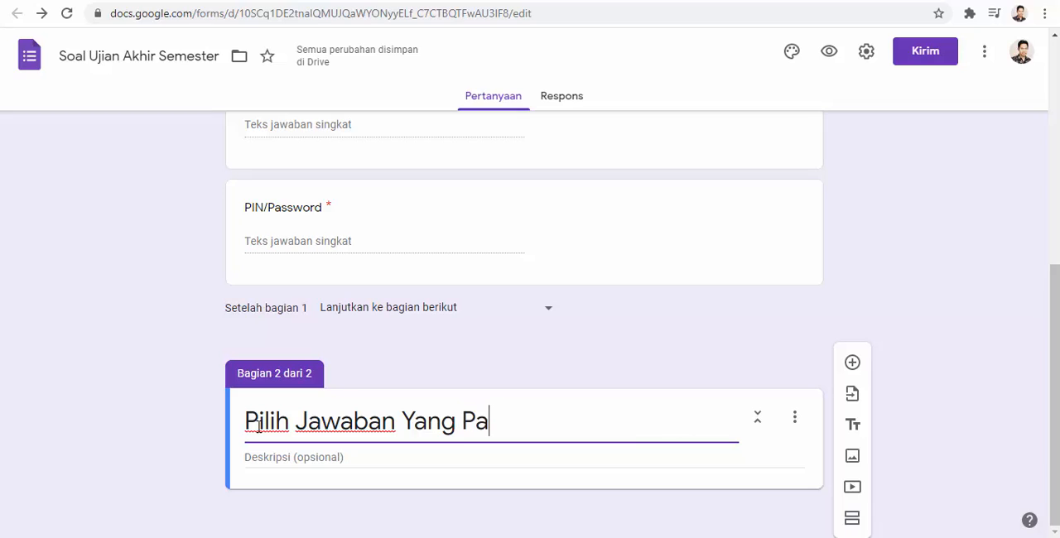
{"action": "key", "text": "BackSpace"}
{"action": "key", "text": "BackSpace"}
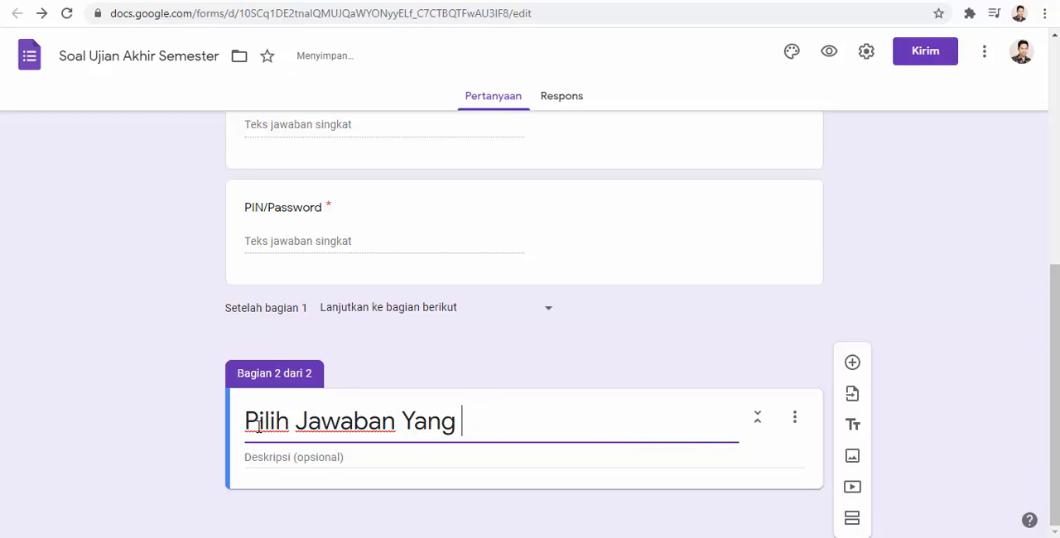
{"action": "type", "text": "Benar"}
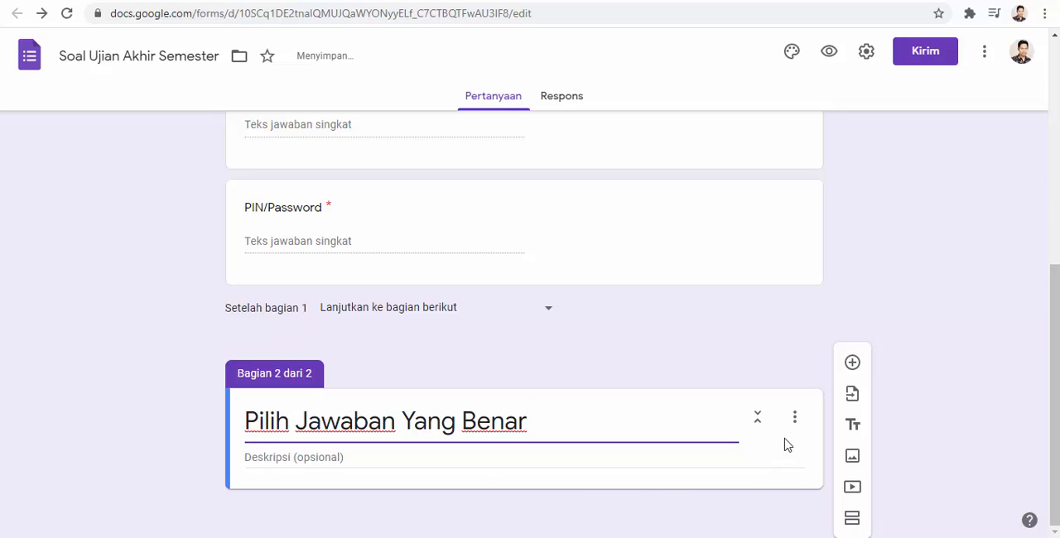
- Add a multiple-choice question to the second section with the title "Berapa hasil dari 5 x 4"
{"action": "left_click", "coordinate": [852, 364]}
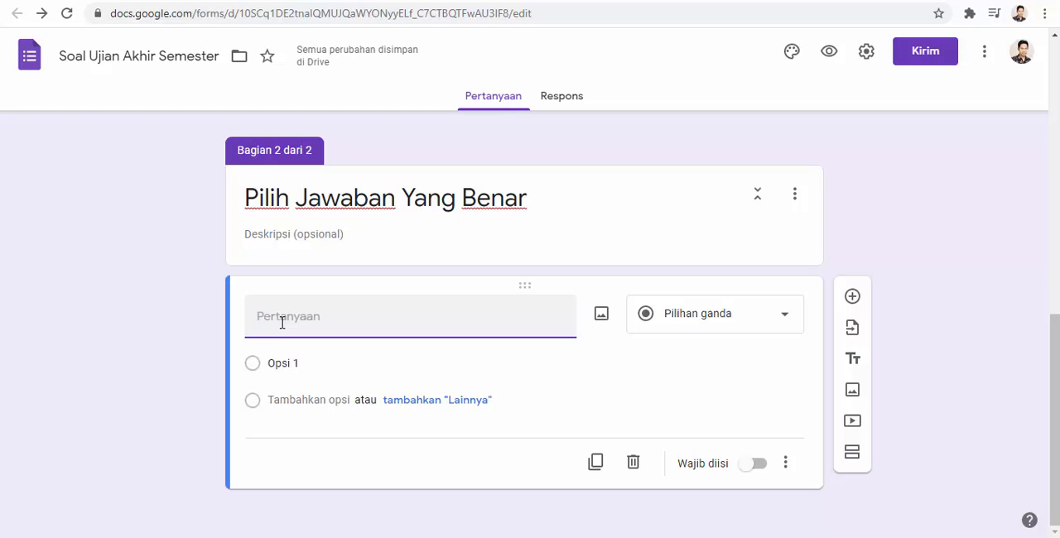
{"action": "type", "text": "Berapa hasil"}
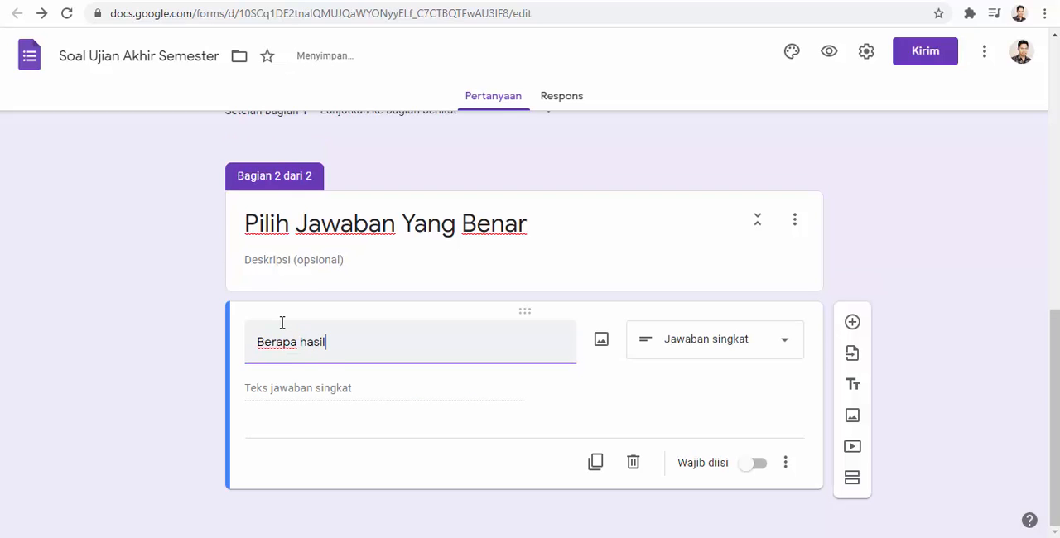
{"action": "type", "text": " dari 5 x 4"}
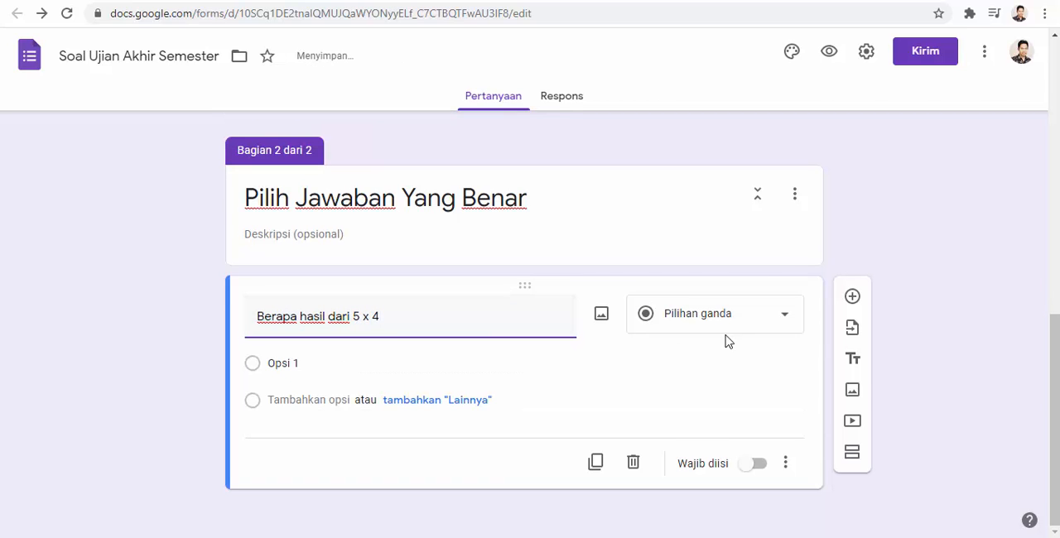
- Enter 6, 15 and 20 as the answer options of the 5 x 4 question
{"action": "left_click", "coordinate": [279, 361]}
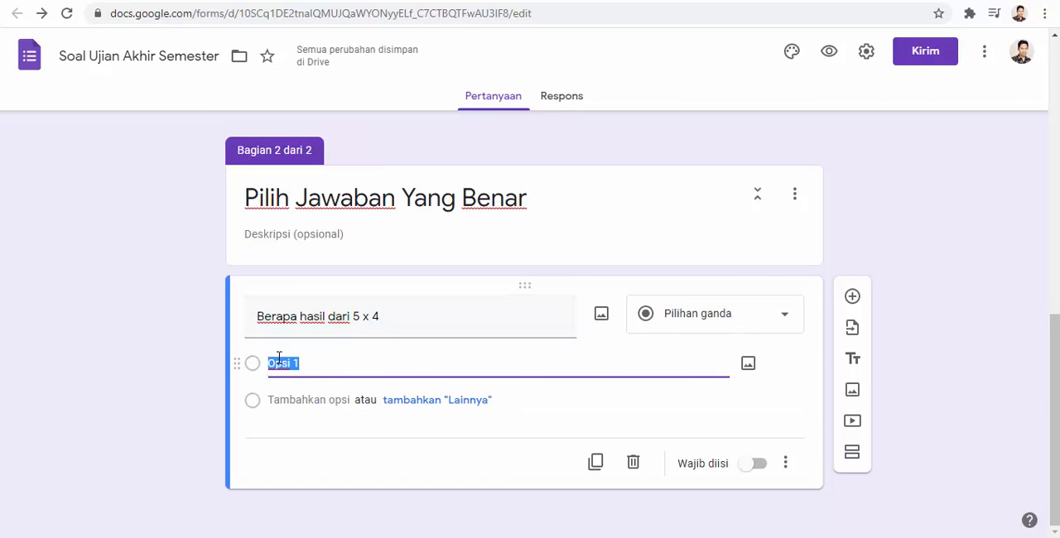
{"action": "type", "text": "6"}
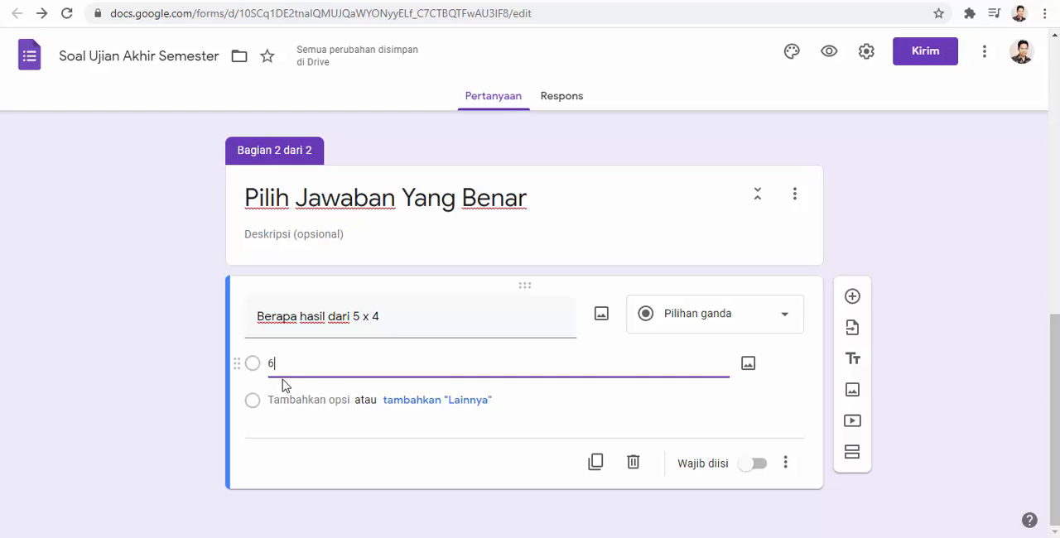
{"action": "left_click", "coordinate": [296, 400]}
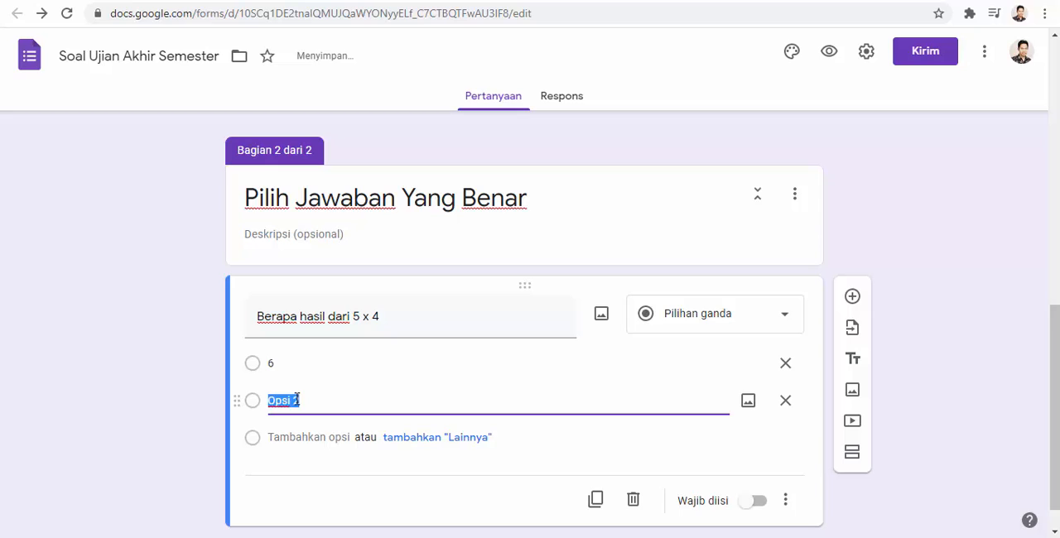
{"action": "type", "text": "15"}
{"action": "left_click", "coordinate": [303, 438]}
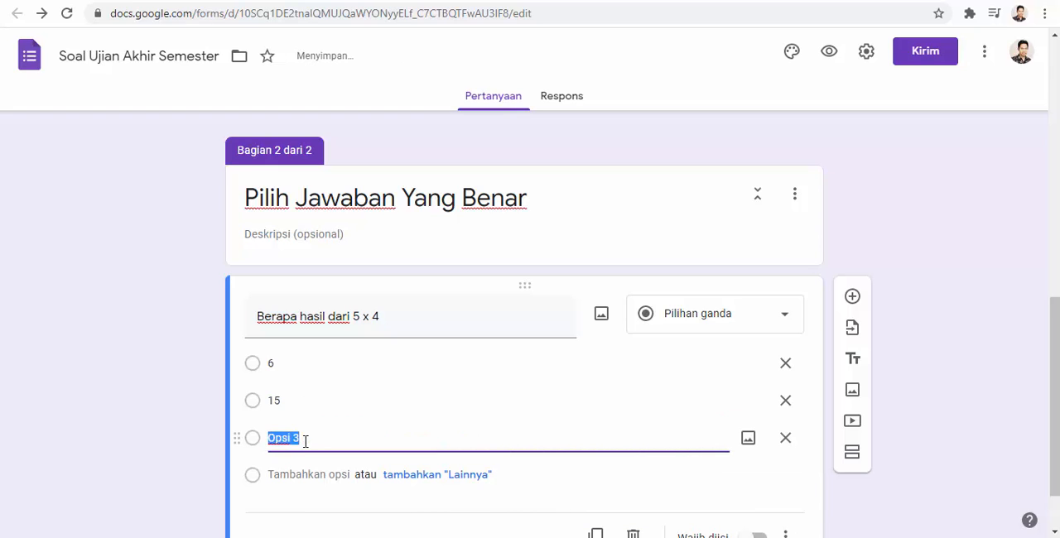
{"action": "type", "text": "20"}
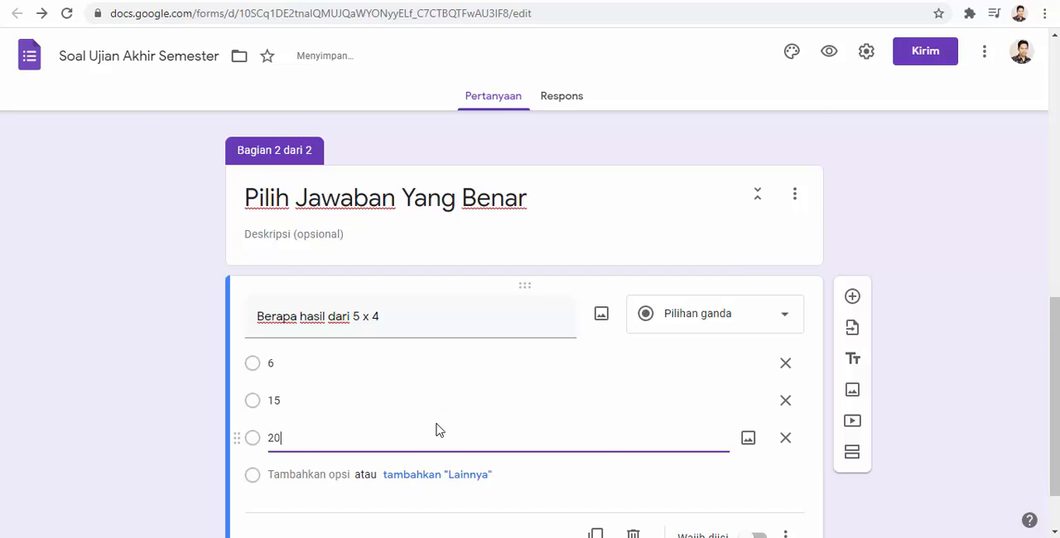
- Add another multiple-choice question below the 5 x 4 question, titled "Berapa Hasil dari 6-3 ="
{"action": "scroll", "coordinate": [436, 429], "scroll_direction": "down", "scroll_amount": 1}
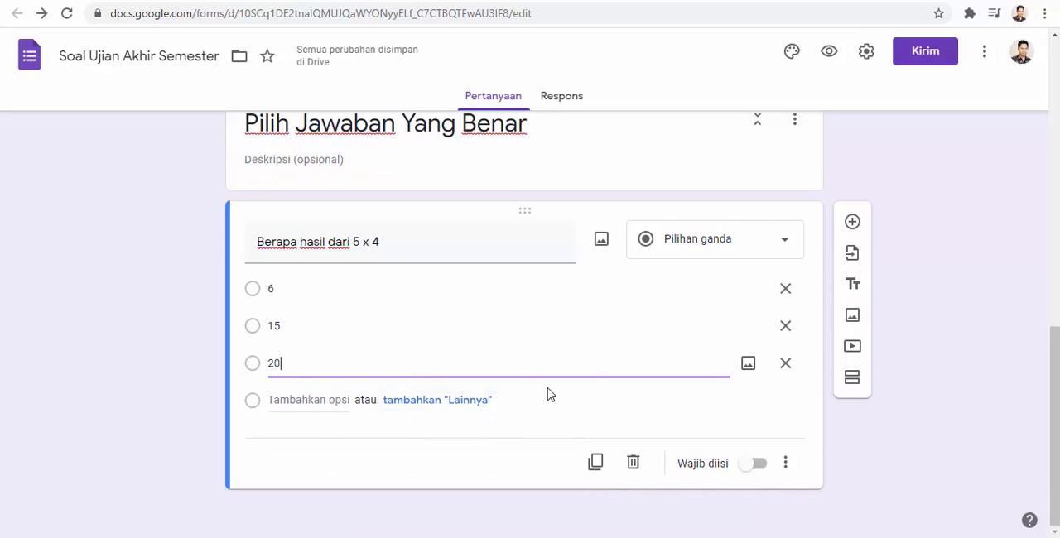
{"action": "left_click", "coordinate": [853, 224]}
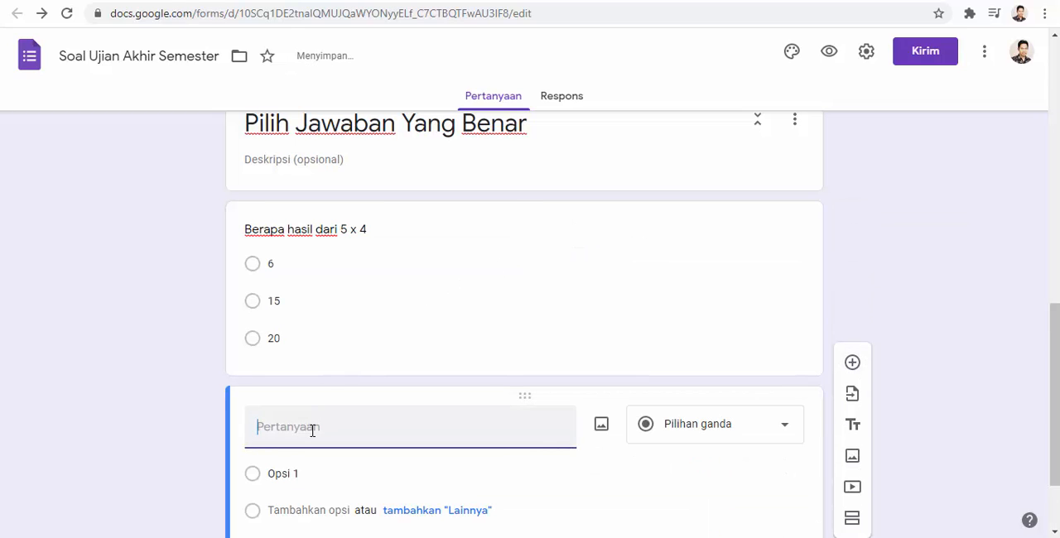
{"action": "type", "text": "b"}
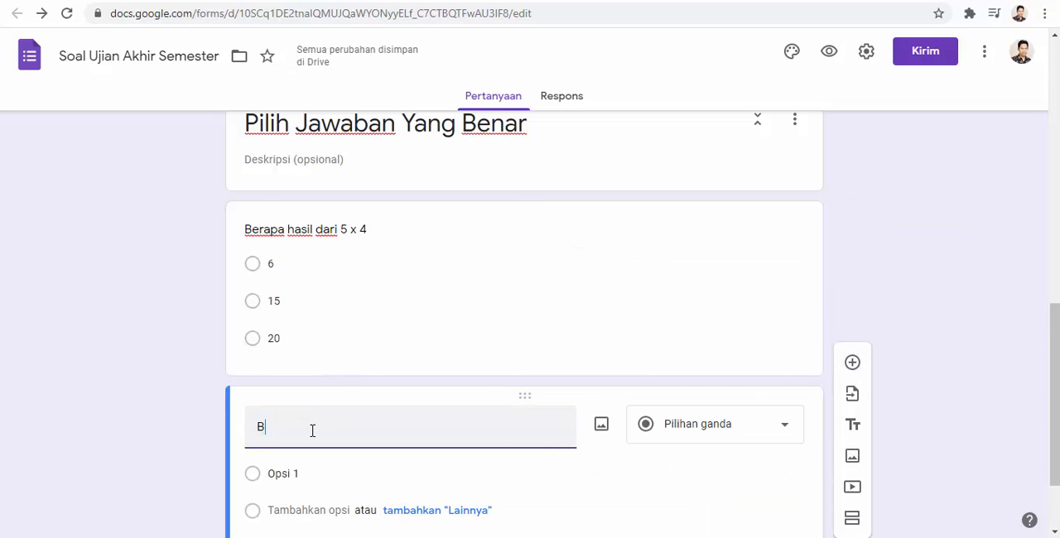
{"action": "type", "text": "erapa Hasil dari"}
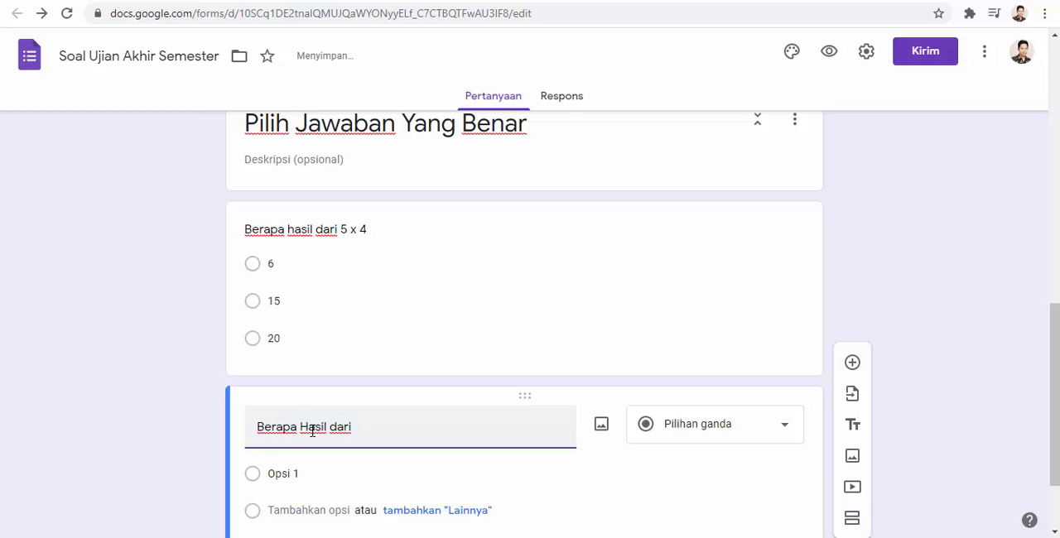
{"action": "type", "text": " 6-3"}
{"action": "scroll", "coordinate": [312, 430], "scroll_direction": "down", "scroll_amount": 2}
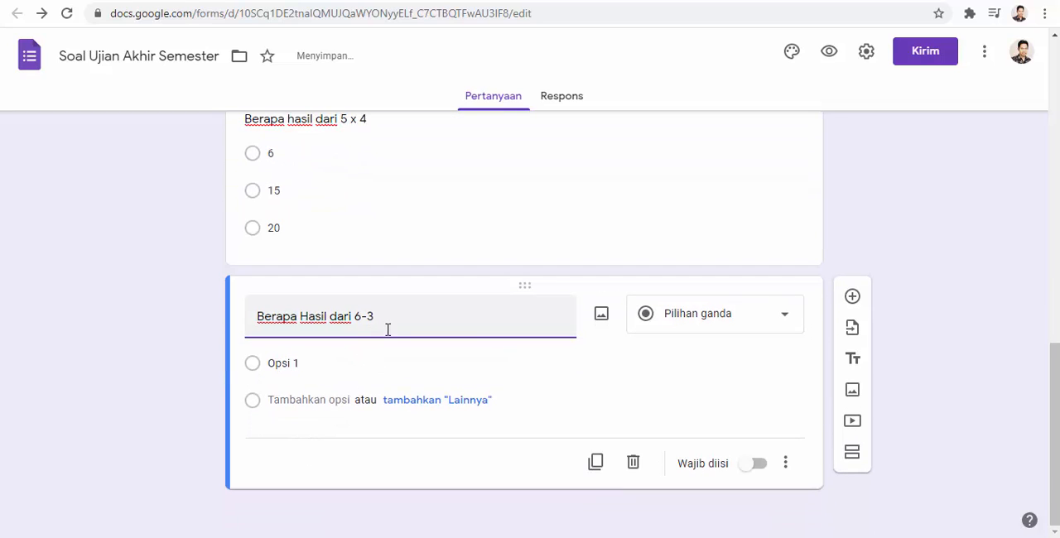
{"action": "scroll", "coordinate": [390, 327], "scroll_direction": "up", "scroll_amount": 2}
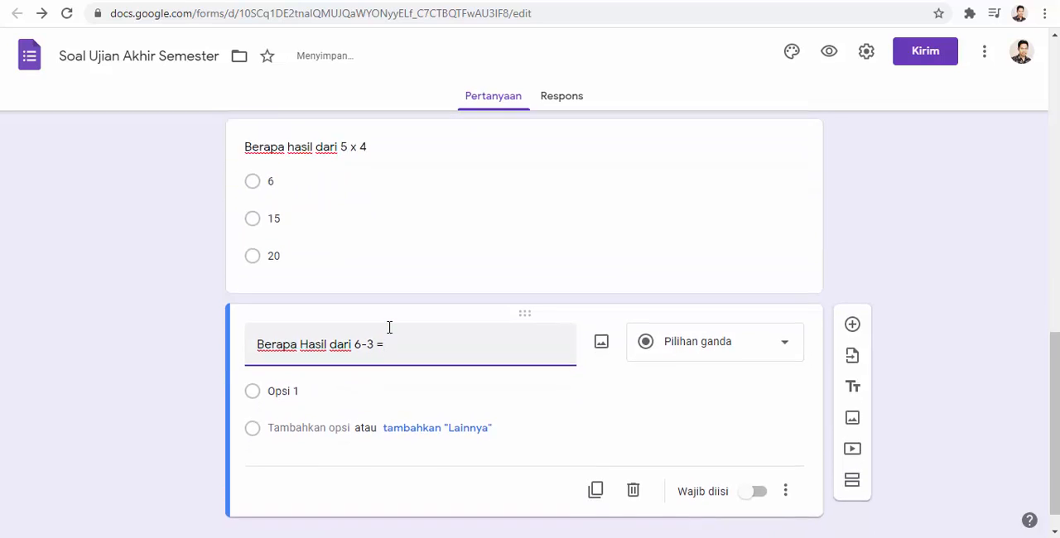
{"action": "scroll", "coordinate": [378, 340], "scroll_direction": "down", "scroll_amount": 2}
- Enter 3, 6 and 1 as the answer options of the 6-3 question
{"action": "left_click", "coordinate": [284, 367]}
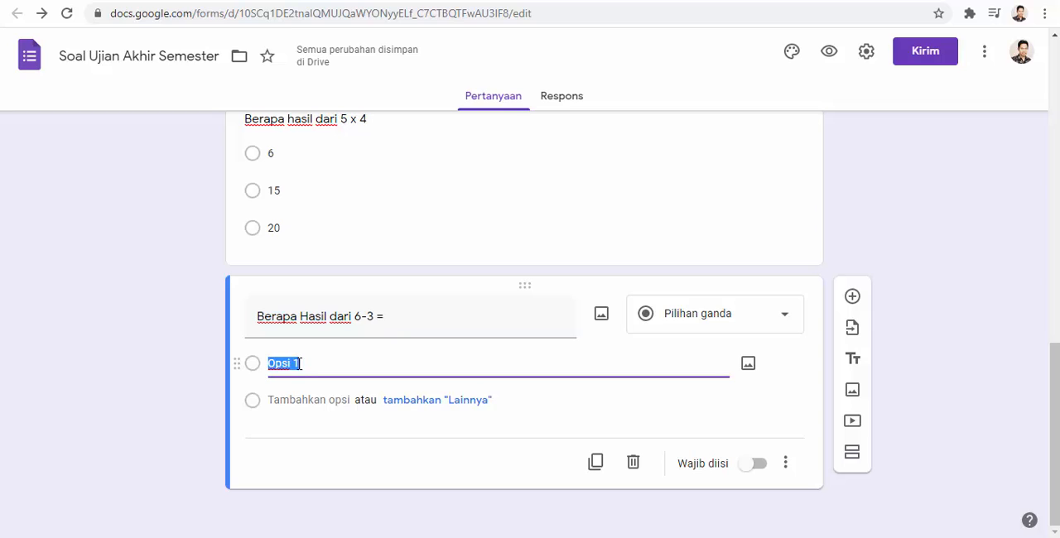
{"action": "type", "text": "3"}
{"action": "left_click", "coordinate": [297, 399]}
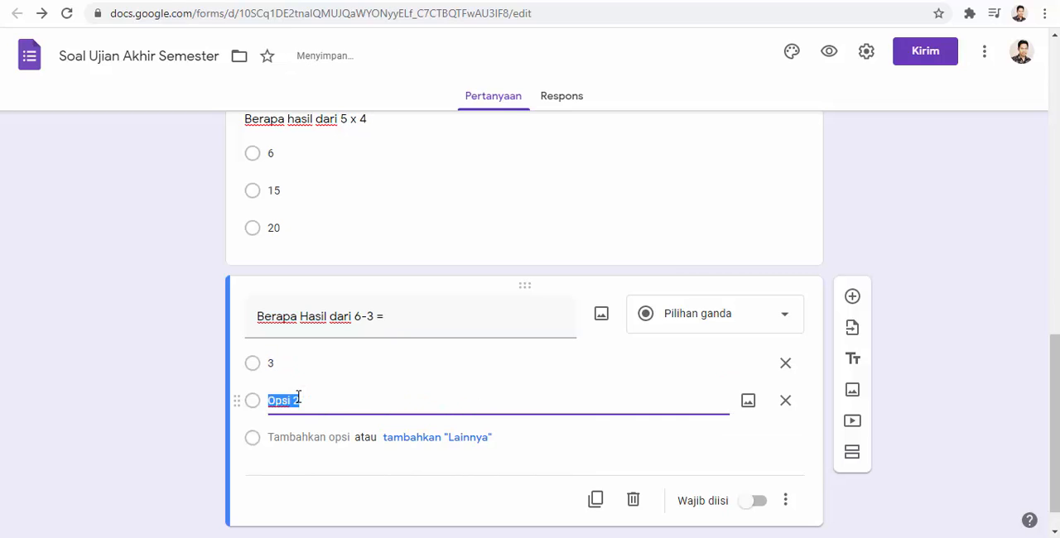
{"action": "type", "text": "6"}
{"action": "left_click", "coordinate": [303, 436]}
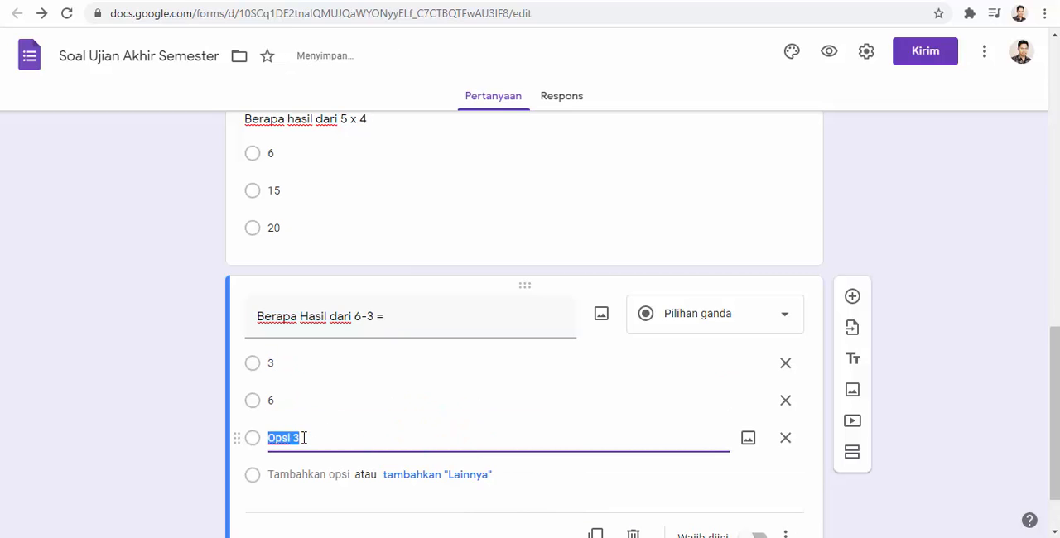
{"action": "type", "text": "1"}
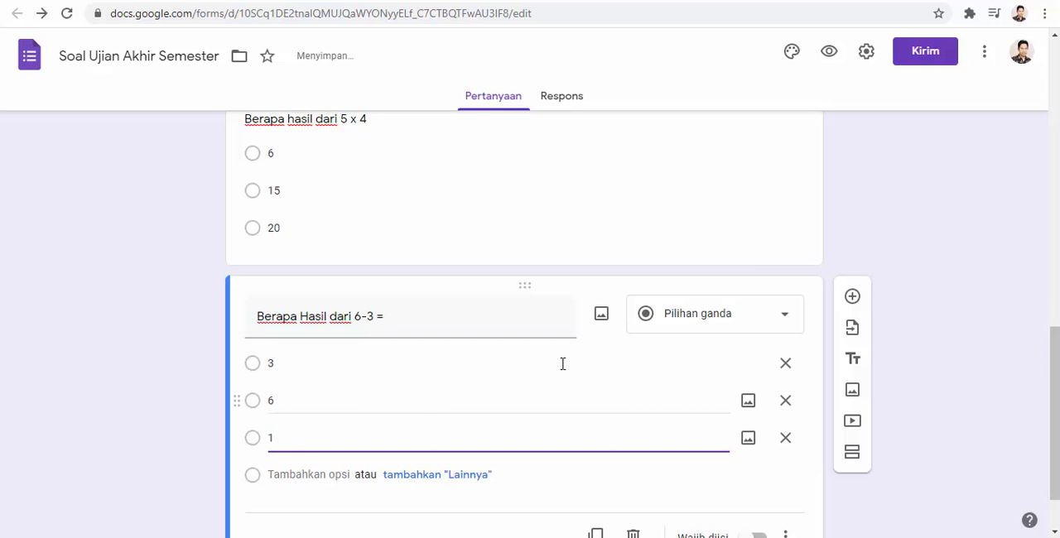
- Add a multiple-choice question below the 6-3 question, titled "Berapa hasil dari 8:4 ="
{"action": "left_click", "coordinate": [854, 298]}
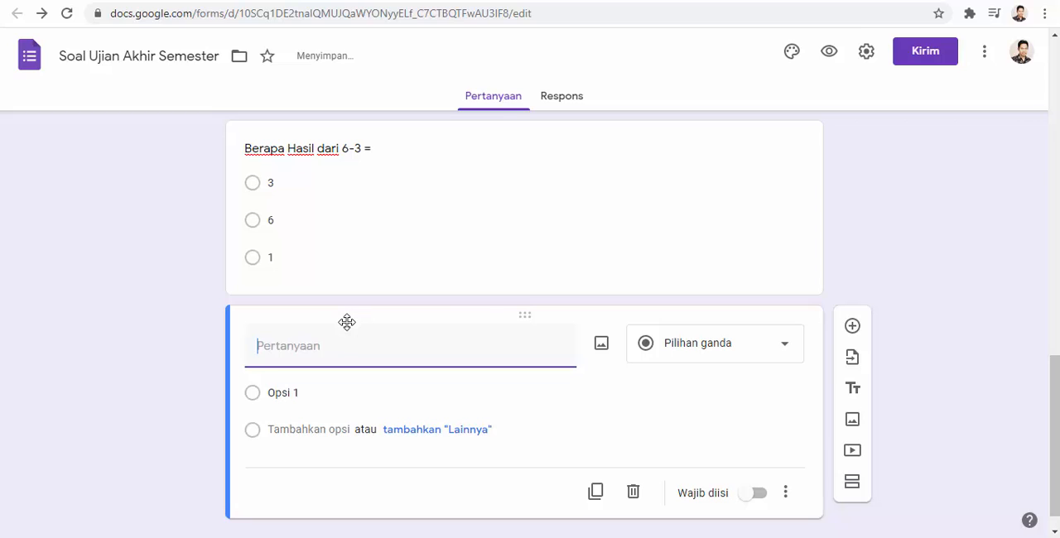
{"action": "type", "text": "Berapa ha"}
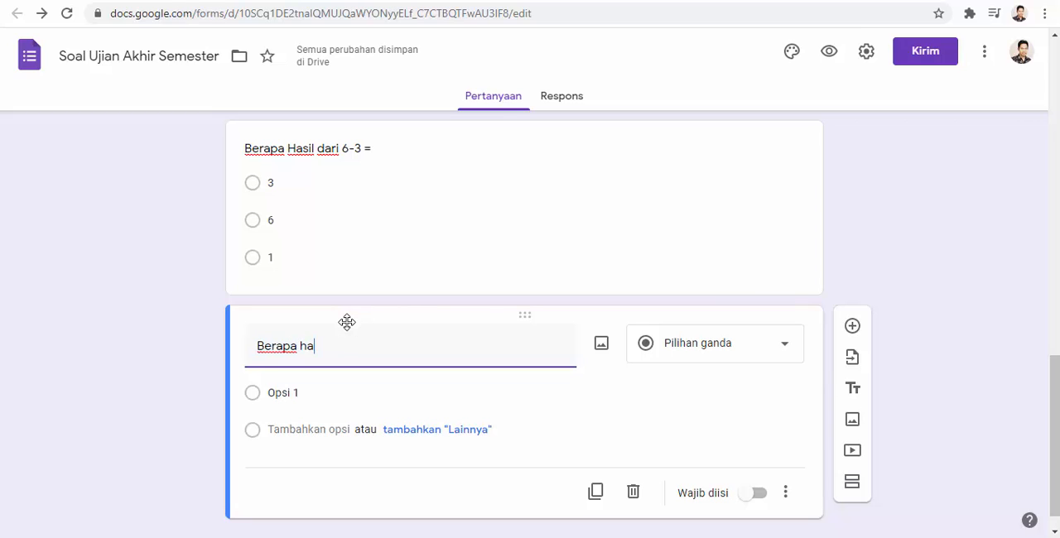
{"action": "type", "text": "sil "}
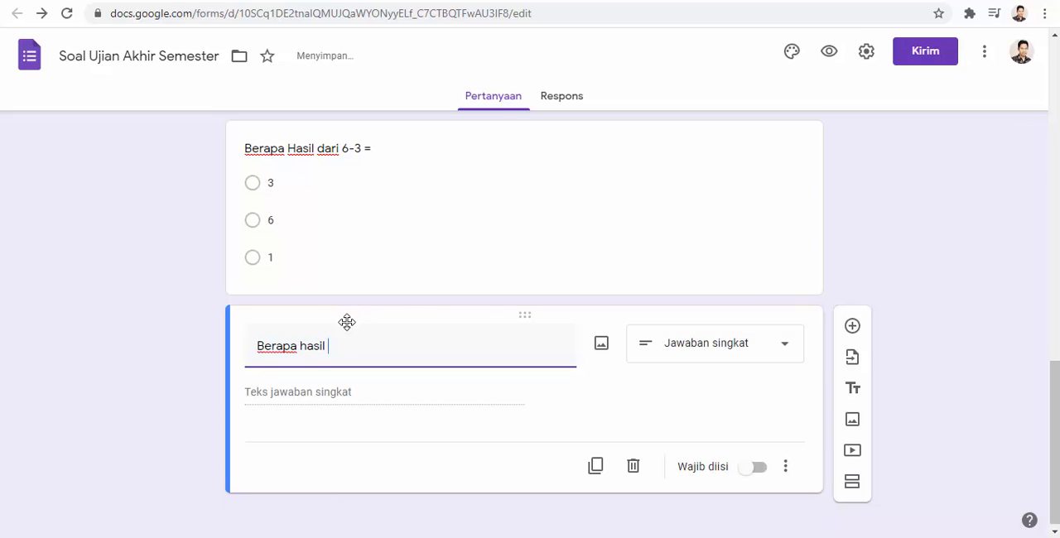
{"action": "type", "text": "dari 8"}
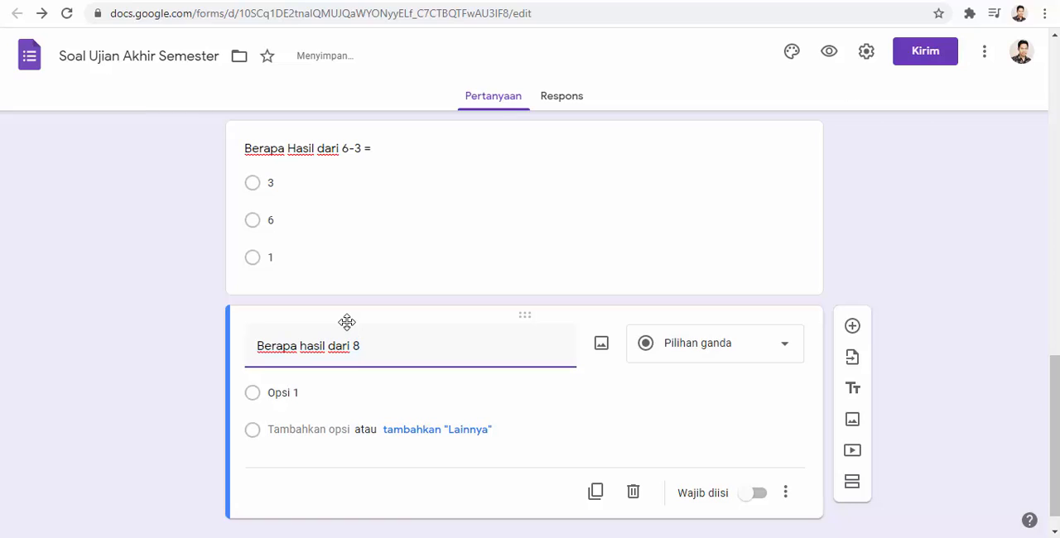
{"action": "type", "text": "4 ="}
- Enter 2, 5 and 1 as the answer options of the 8:4 question
{"action": "left_click", "coordinate": [286, 393]}
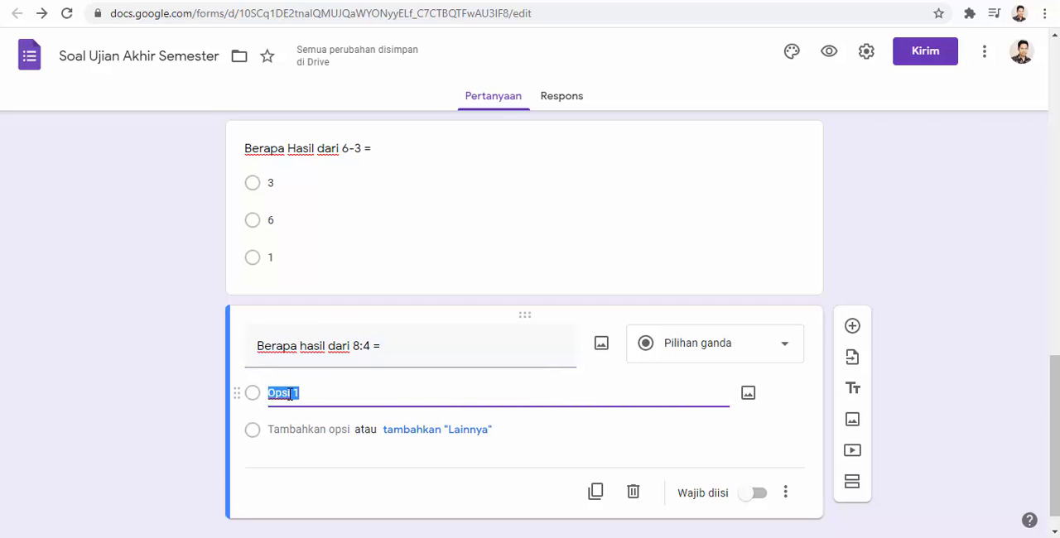
{"action": "type", "text": "2"}
{"action": "left_click", "coordinate": [290, 428]}
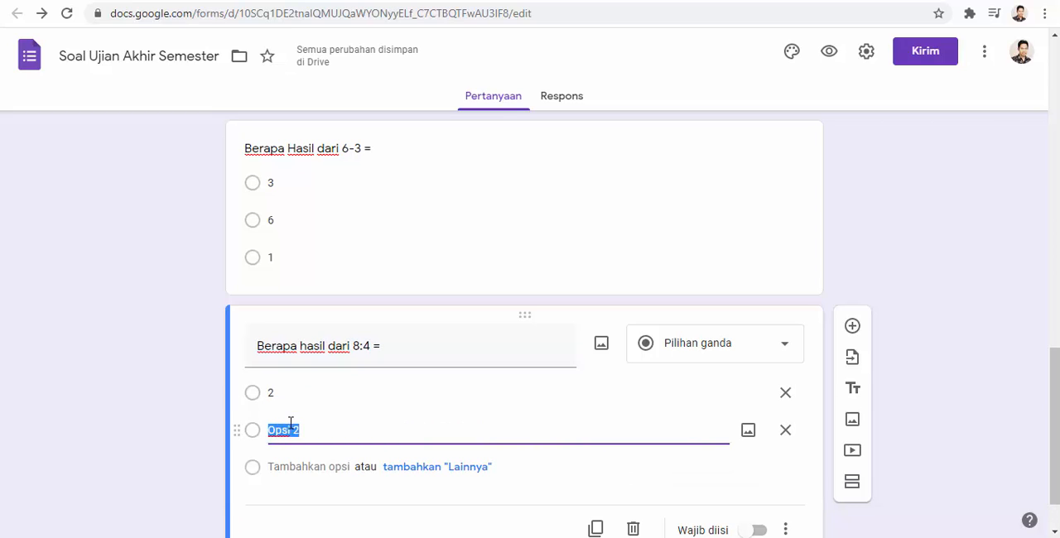
{"action": "type", "text": "5"}
{"action": "left_click", "coordinate": [286, 469]}
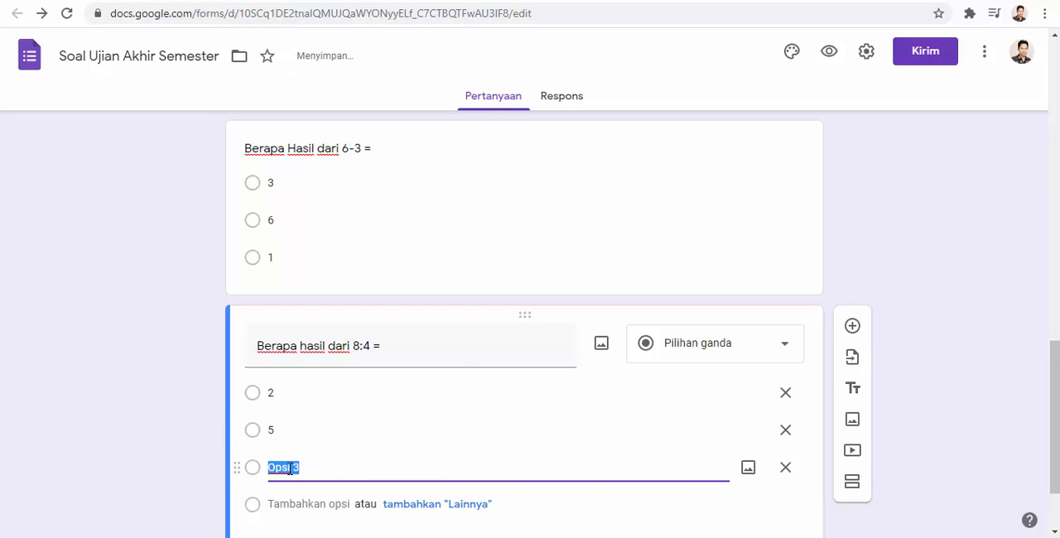
{"action": "type", "text": "1"}
- Add a multiple-choice question below the 8:4 question, titled "berapa hasil dari 5+4 ="
{"action": "scroll", "coordinate": [746, 348], "scroll_direction": "down", "scroll_amount": 1}
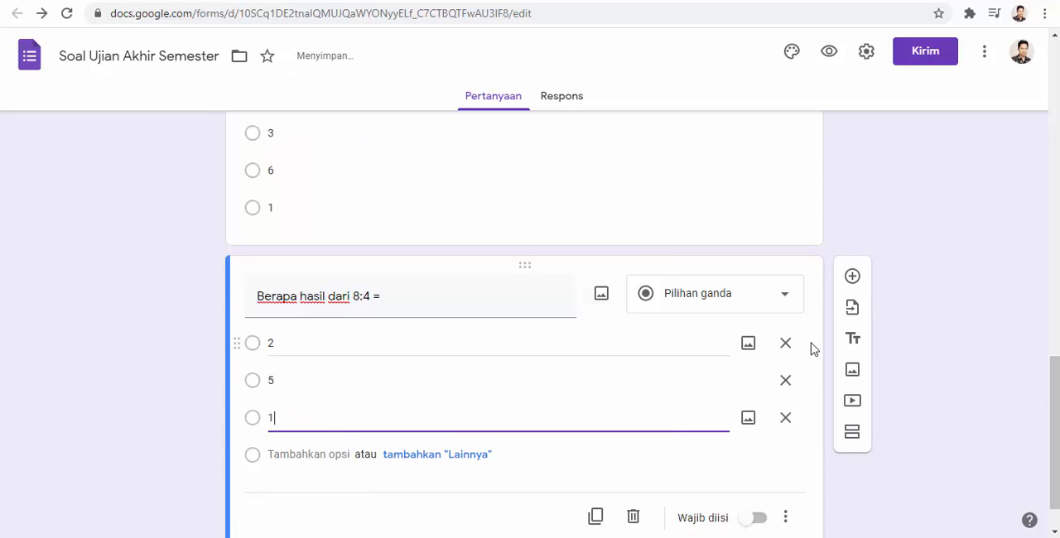
{"action": "left_click", "coordinate": [852, 249]}
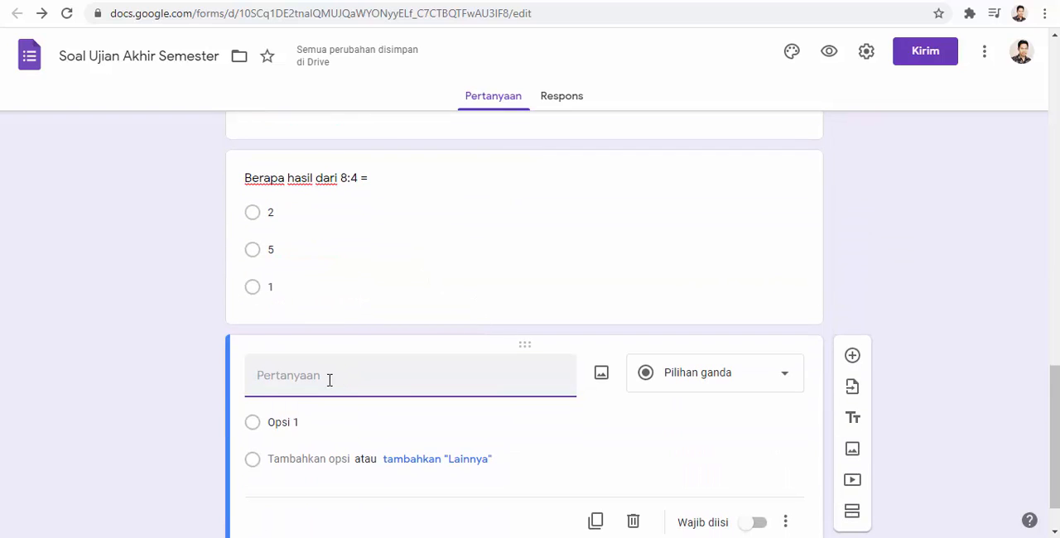
{"action": "type", "text": "berapa"}
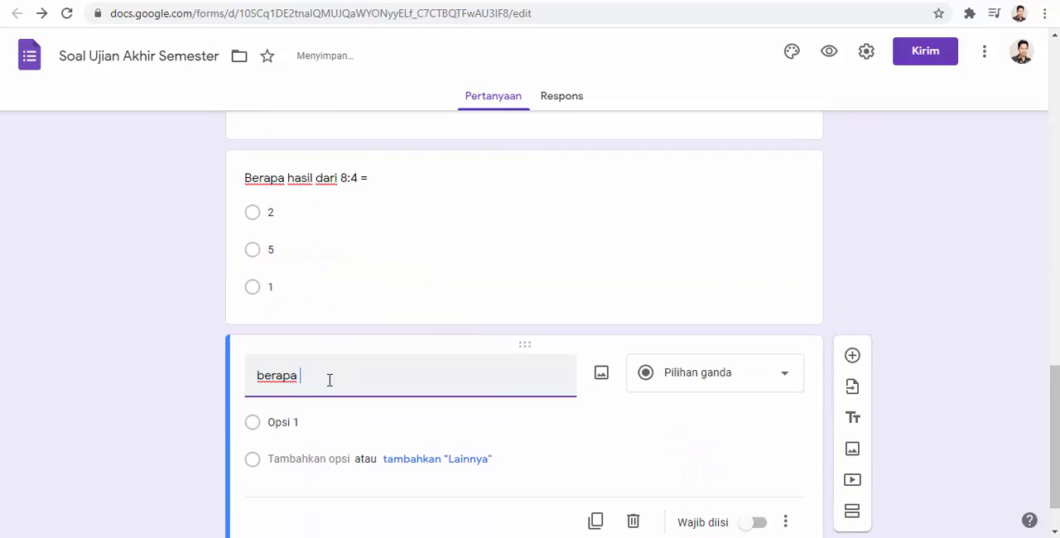
{"action": "scroll", "coordinate": [330, 381], "scroll_direction": "up", "scroll_amount": 5}
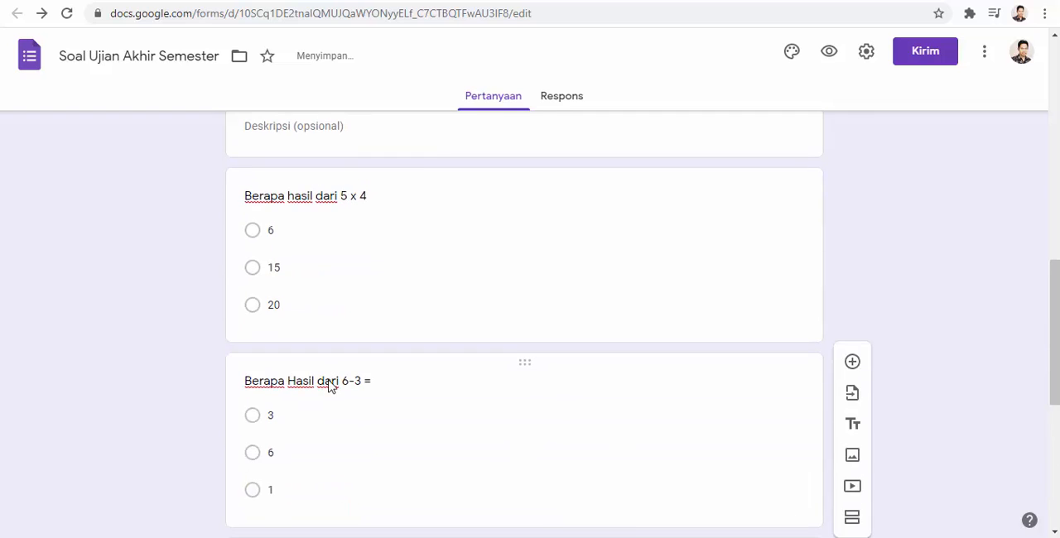
{"action": "scroll", "coordinate": [330, 381], "scroll_direction": "down", "scroll_amount": 4}
{"action": "type", "text": "hasi"}
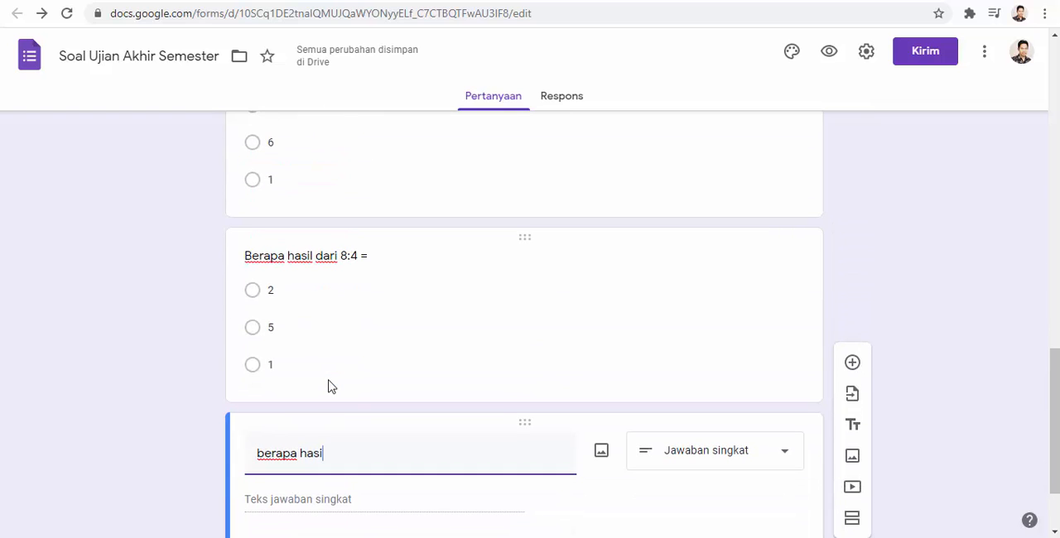
{"action": "type", "text": "l dari "}
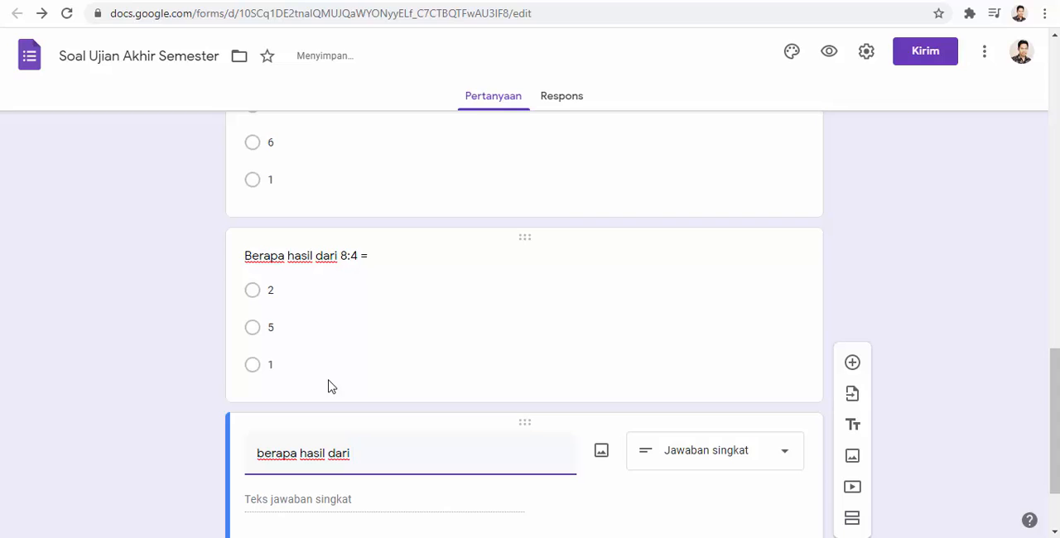
{"action": "type", "text": "5+4 ="}
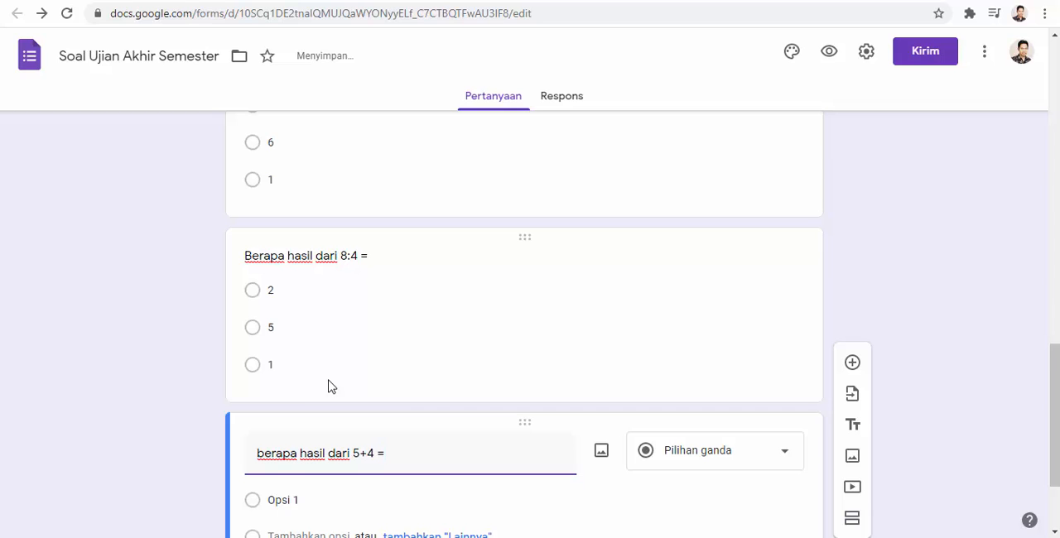
- Enter 3, 9 and 7 as the answer options of the 5+4 question
{"action": "left_click", "coordinate": [296, 500]}
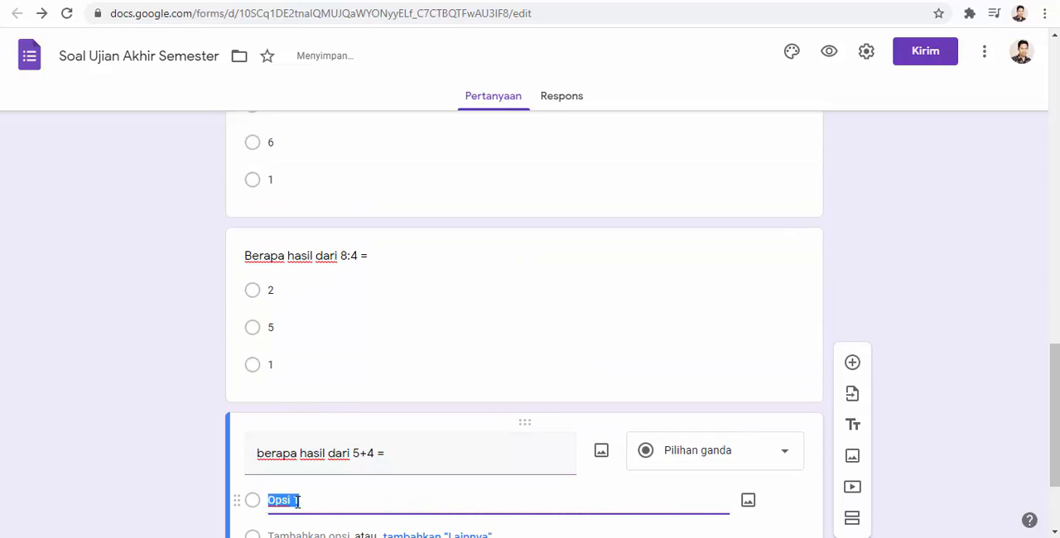
{"action": "type", "text": "3"}
{"action": "scroll", "coordinate": [304, 488], "scroll_direction": "down", "scroll_amount": 1}
{"action": "left_click", "coordinate": [300, 458]}
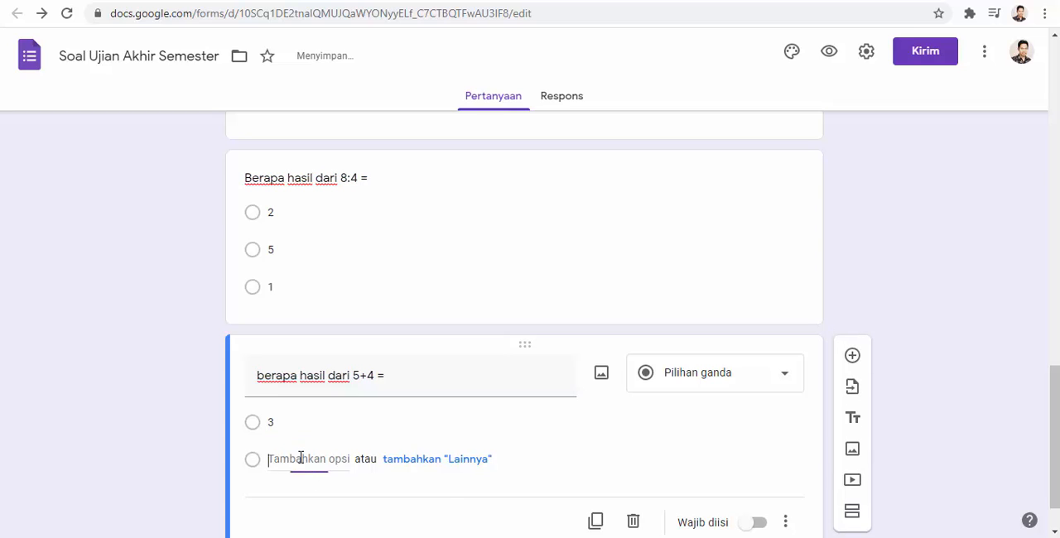
{"action": "type", "text": "9"}
{"action": "scroll", "coordinate": [296, 461], "scroll_direction": "down", "scroll_amount": 1}
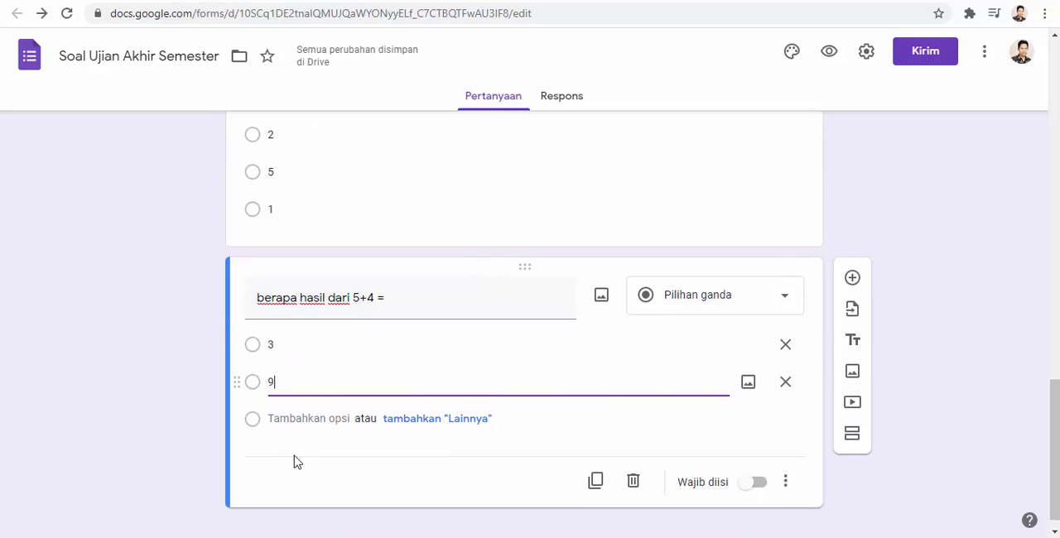
{"action": "left_click", "coordinate": [281, 416]}
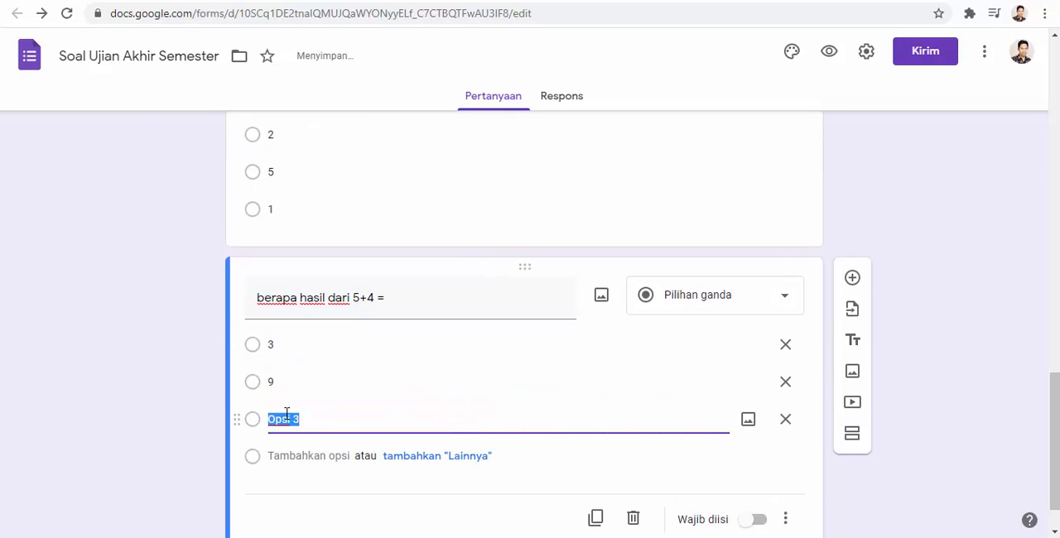
{"action": "type", "text": "7"}
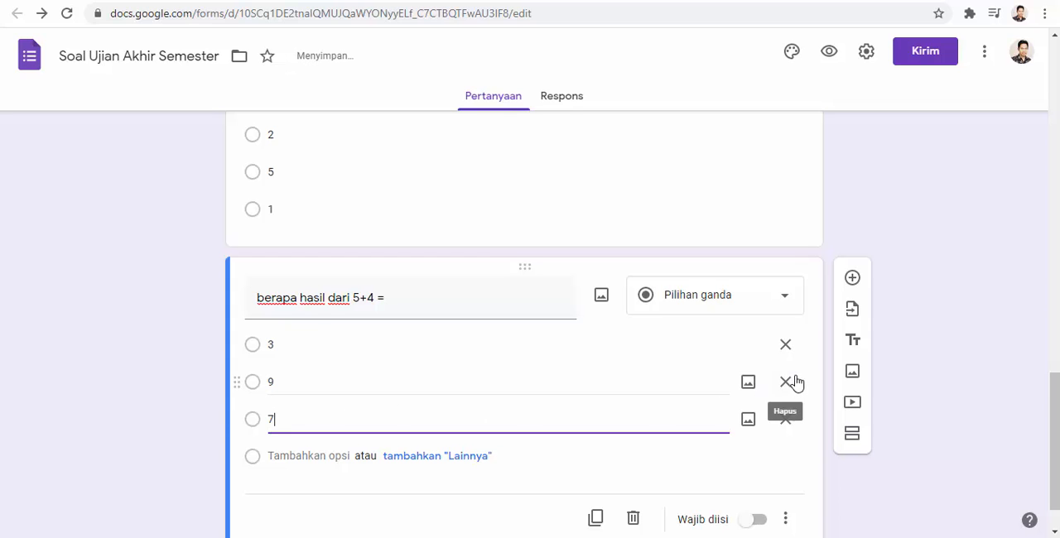
- Make the 5 x 4 and 6-3 questions in the second section required
{"action": "scroll", "coordinate": [701, 311], "scroll_direction": "up", "scroll_amount": 5}
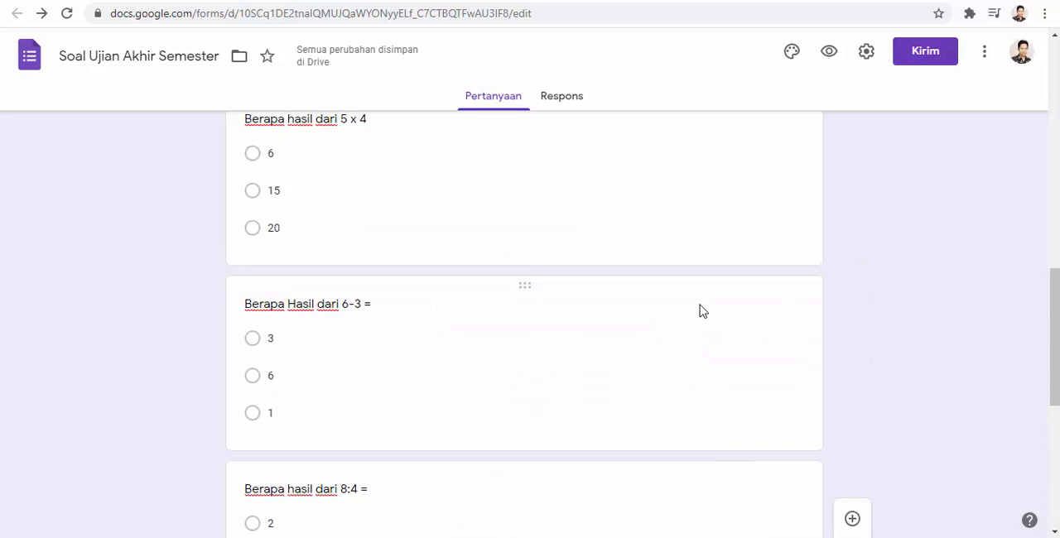
{"action": "scroll", "coordinate": [701, 311], "scroll_direction": "up", "scroll_amount": 3}
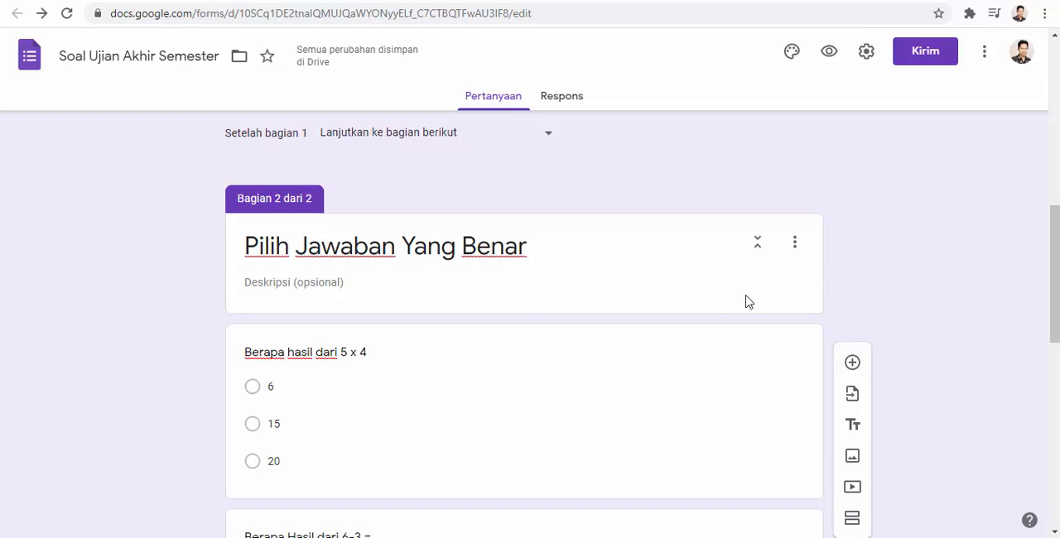
{"action": "left_click", "coordinate": [370, 397]}
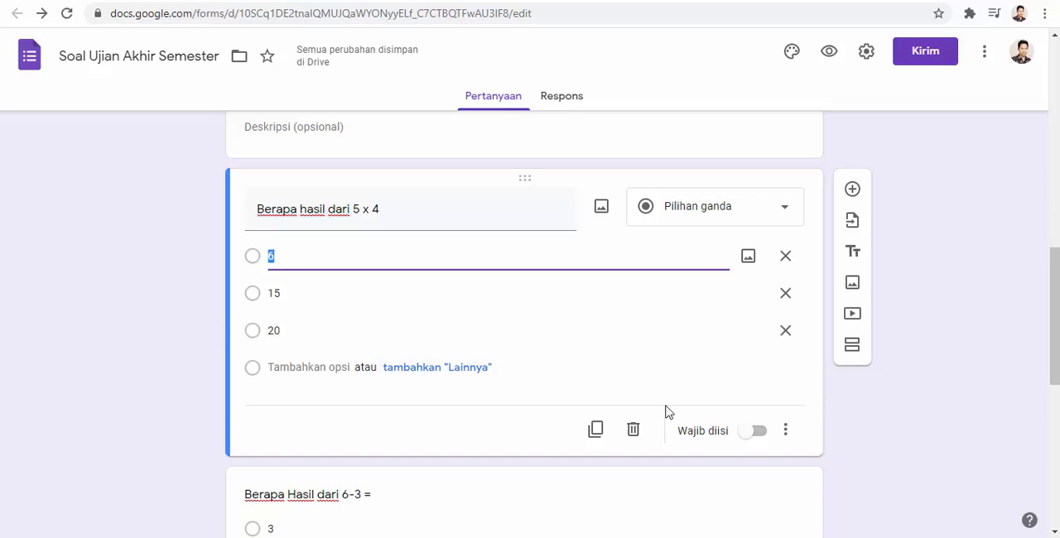
{"action": "left_click", "coordinate": [749, 432]}
{"action": "scroll", "coordinate": [748, 441], "scroll_direction": "down", "scroll_amount": 3}
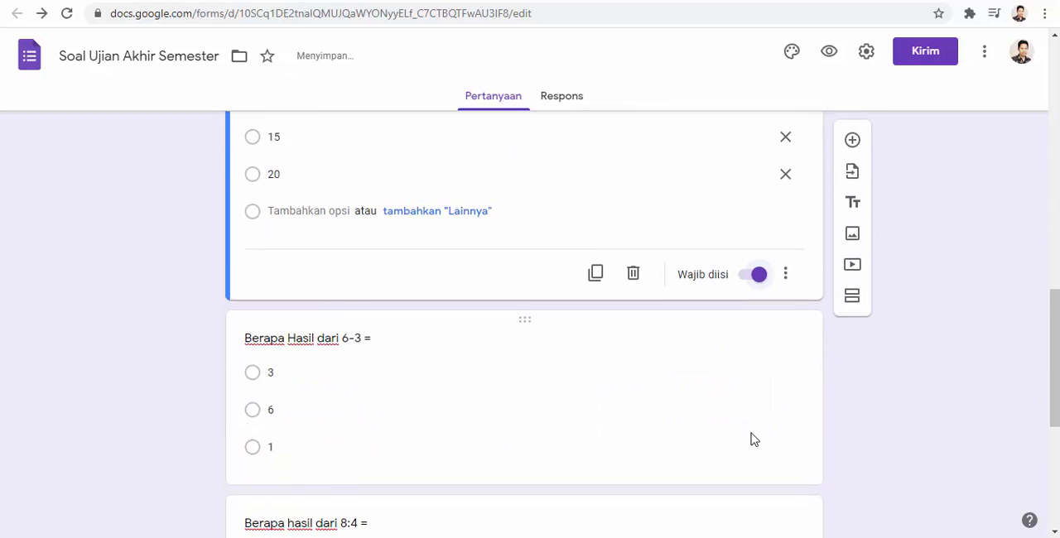
{"action": "left_click", "coordinate": [494, 312]}
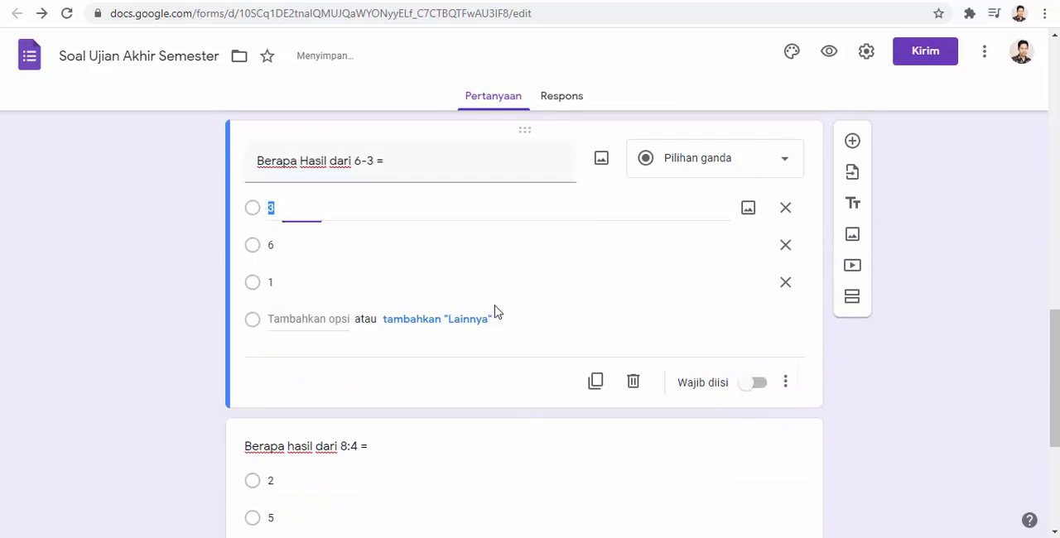
{"action": "left_click", "coordinate": [749, 383]}
- Make the 8:4 and 5+4 questions in the second section required
{"action": "scroll", "coordinate": [685, 382], "scroll_direction": "down", "scroll_amount": 3}
{"action": "left_click", "coordinate": [414, 296]}
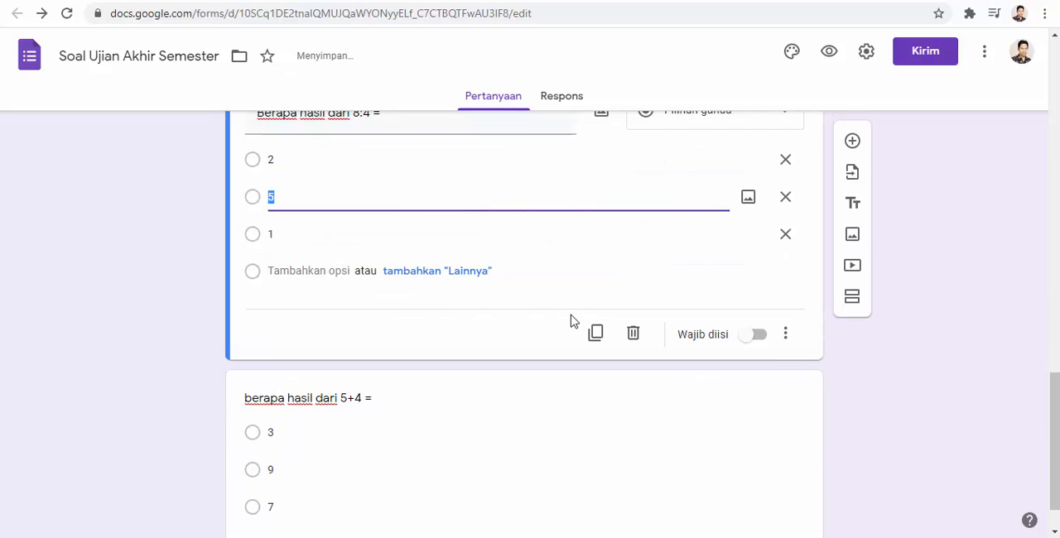
{"action": "left_click", "coordinate": [745, 344]}
{"action": "scroll", "coordinate": [646, 356], "scroll_direction": "down", "scroll_amount": 1}
{"action": "left_click", "coordinate": [561, 364]}
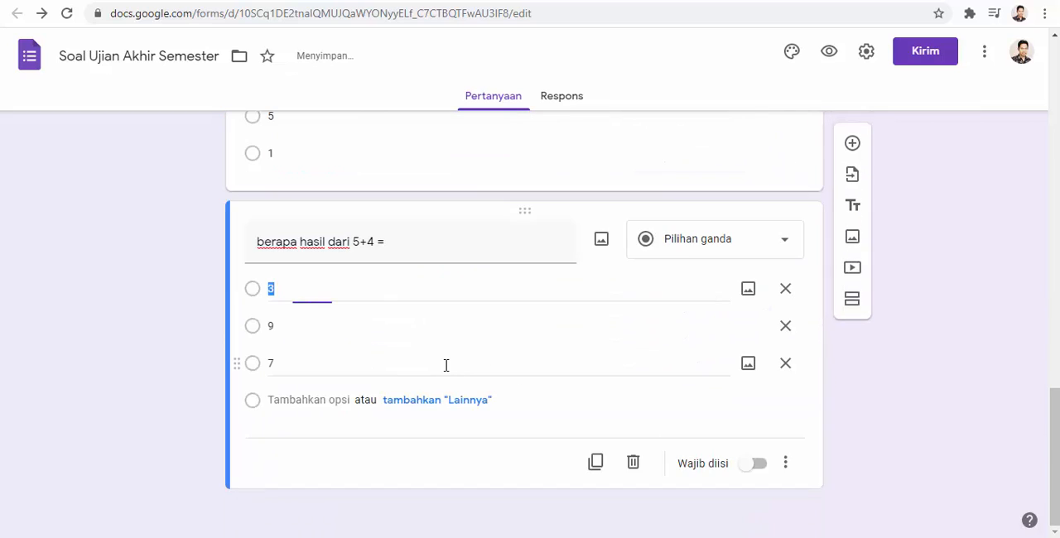
{"action": "left_click", "coordinate": [755, 463]}
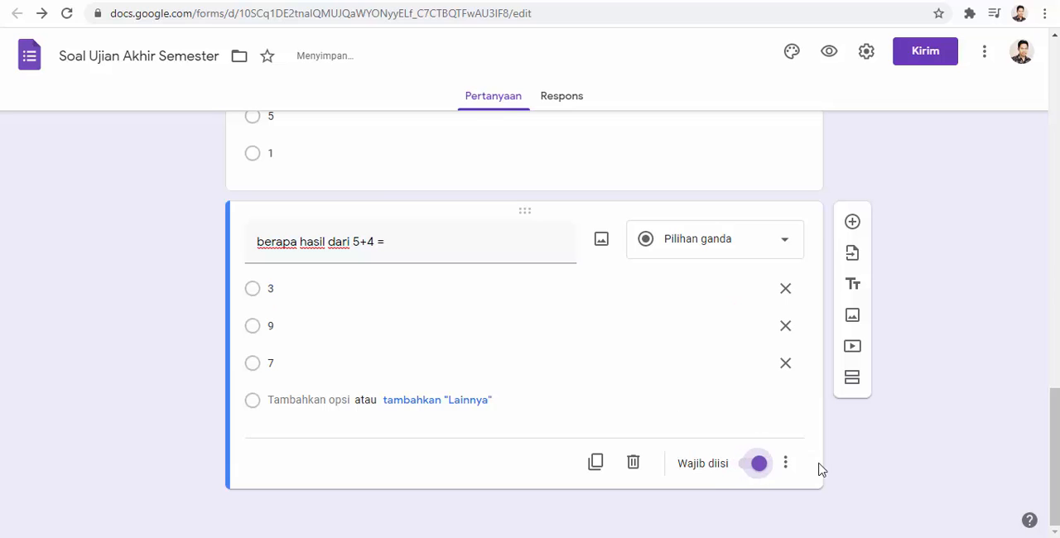
- Turn the form into a quiz in its settings
{"action": "scroll", "coordinate": [738, 374], "scroll_direction": "up", "scroll_amount": 10}
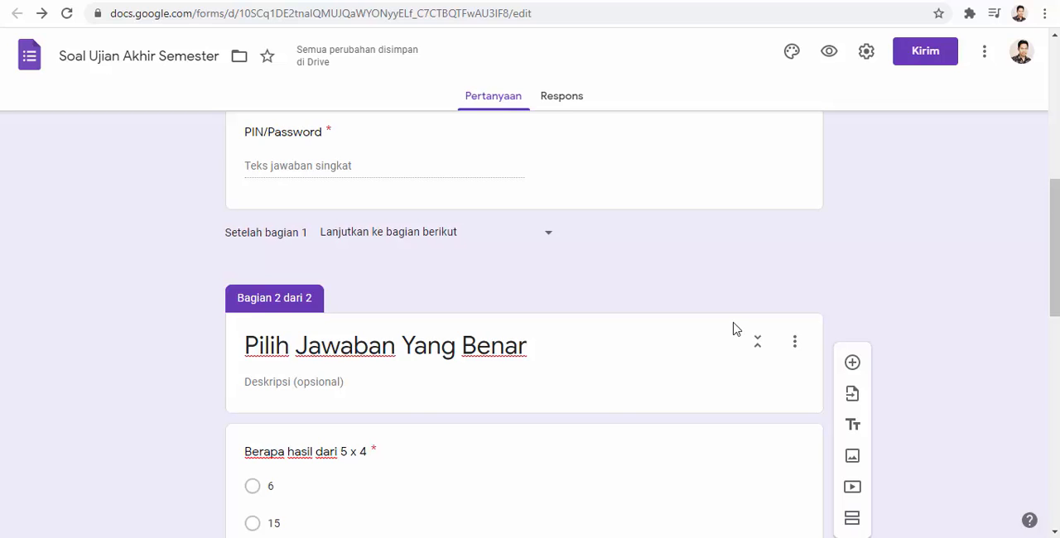
{"action": "scroll", "coordinate": [735, 321], "scroll_direction": "down", "scroll_amount": 2}
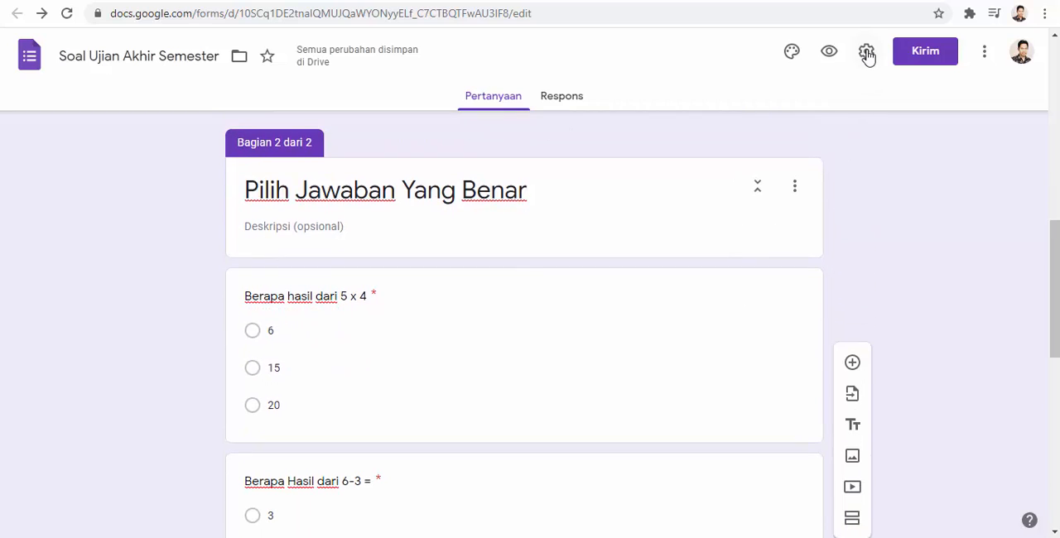
{"action": "left_click", "coordinate": [867, 55]}
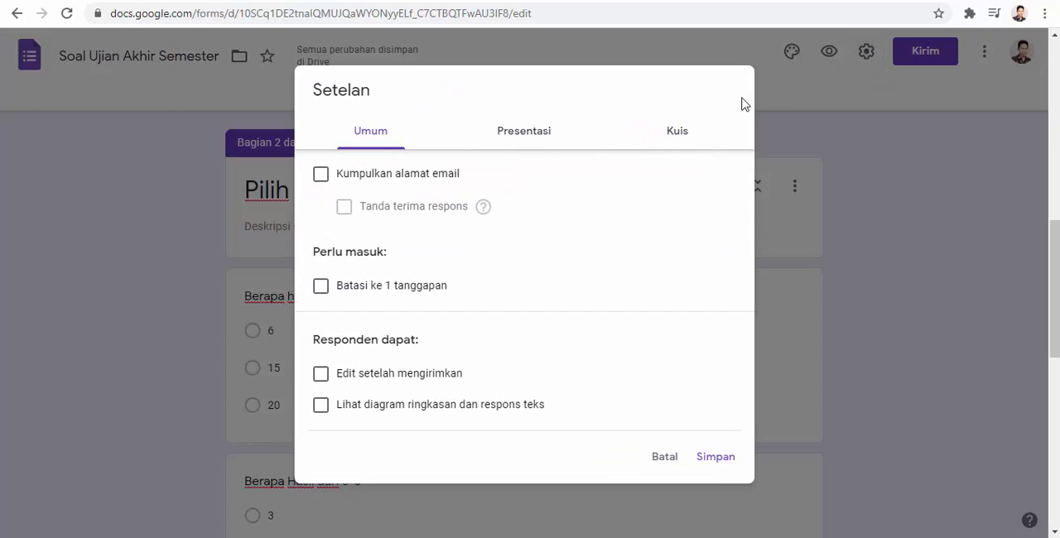
{"action": "left_click", "coordinate": [678, 135]}
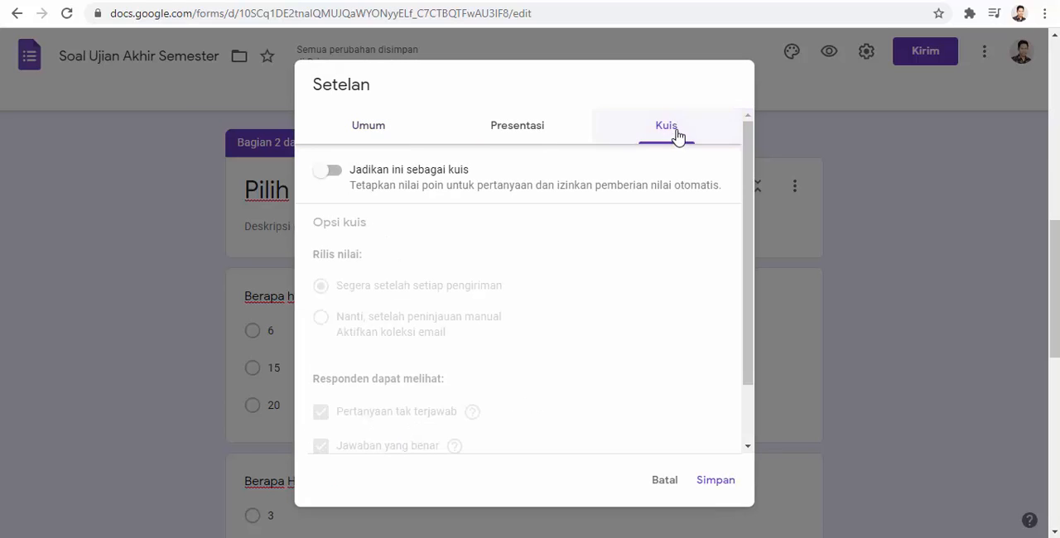
{"action": "left_click", "coordinate": [328, 170]}
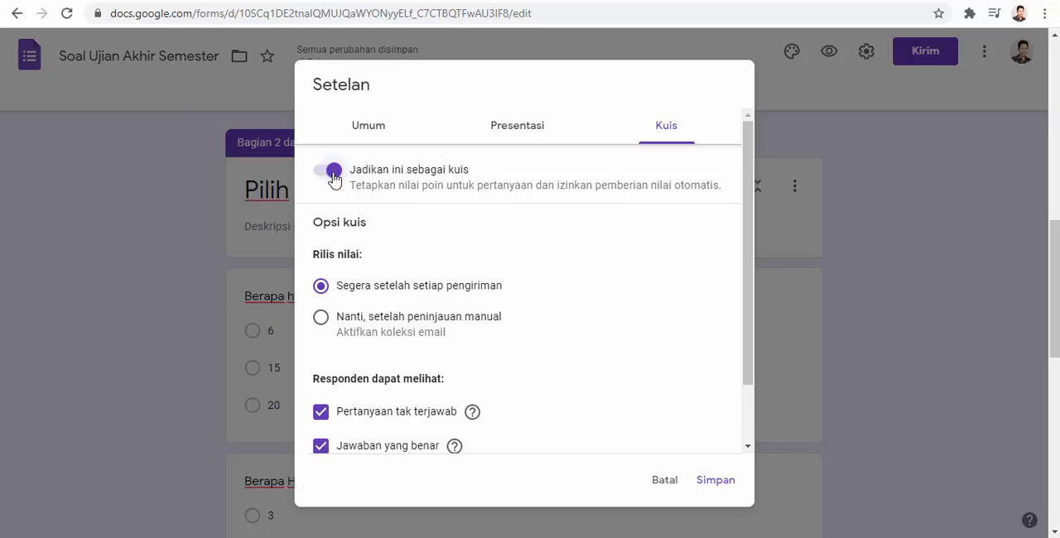
- Disable respondents' view of Pertanyaan tak terjawab and Jawaban yang benar in the quiz options and save the settings
{"action": "scroll", "coordinate": [393, 197], "scroll_direction": "down", "scroll_amount": 2}
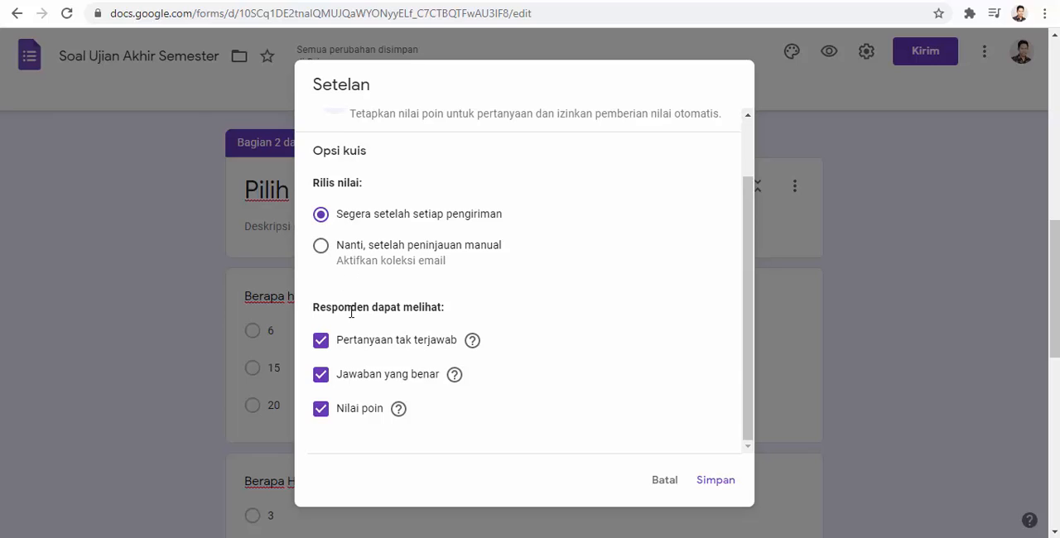
{"action": "left_click", "coordinate": [322, 344]}
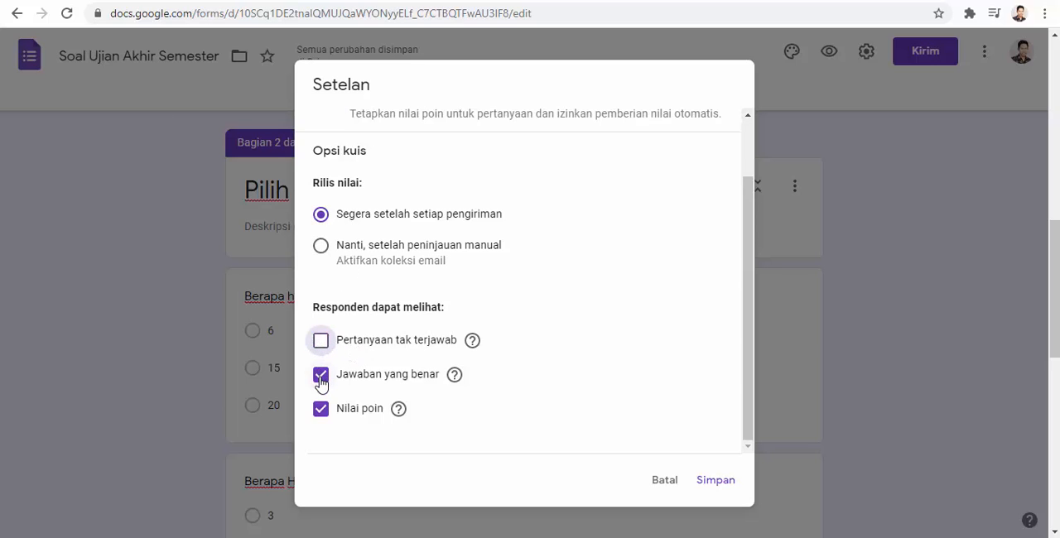
{"action": "left_click", "coordinate": [320, 379]}
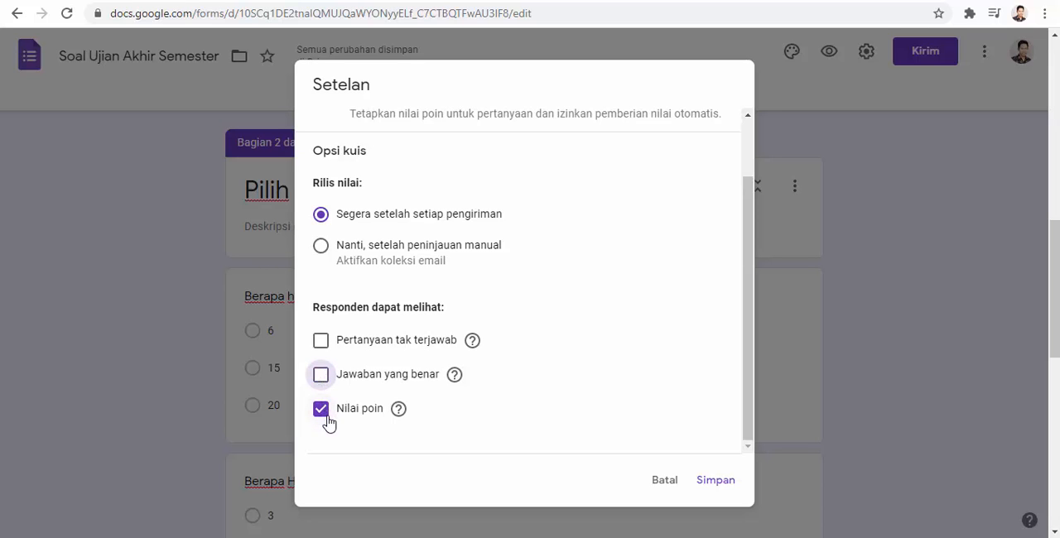
{"action": "left_click", "coordinate": [716, 483]}
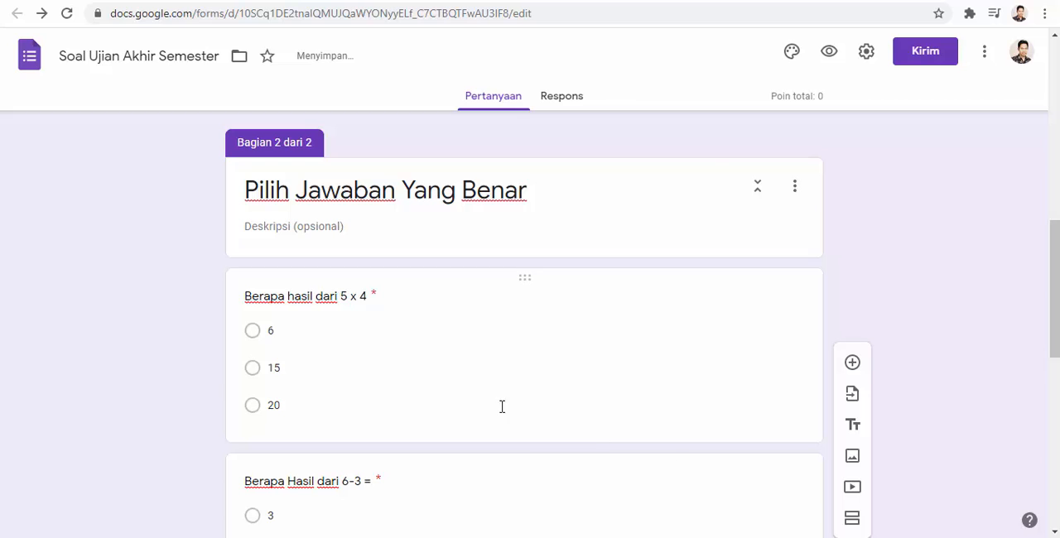
- Open the answer key of the 5 x 4 question and assign it 25 points
{"action": "left_click", "coordinate": [411, 358]}
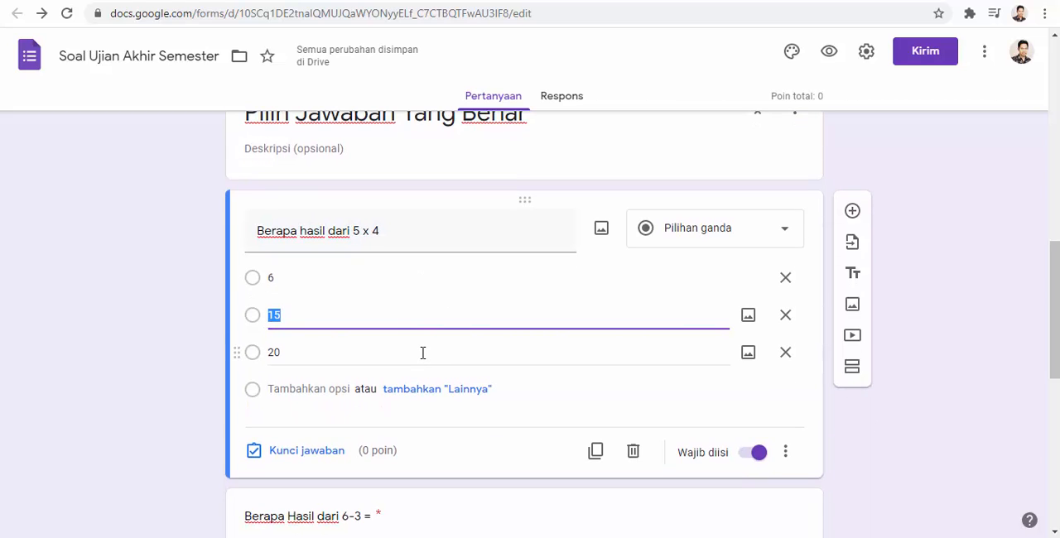
{"action": "scroll", "coordinate": [383, 315], "scroll_direction": "up", "scroll_amount": 1}
{"action": "scroll", "coordinate": [383, 314], "scroll_direction": "down", "scroll_amount": 1}
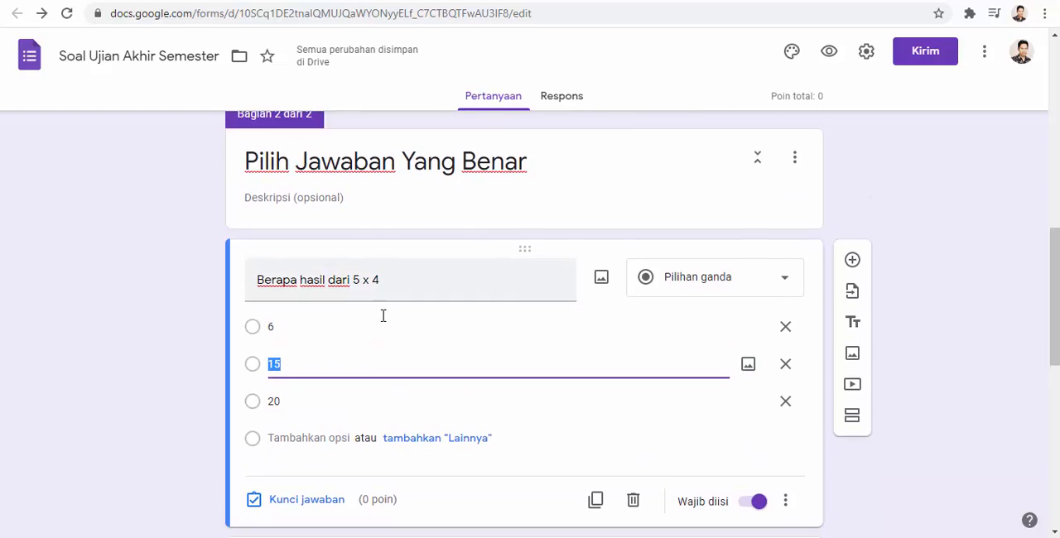
{"action": "scroll", "coordinate": [385, 315], "scroll_direction": "up", "scroll_amount": 4}
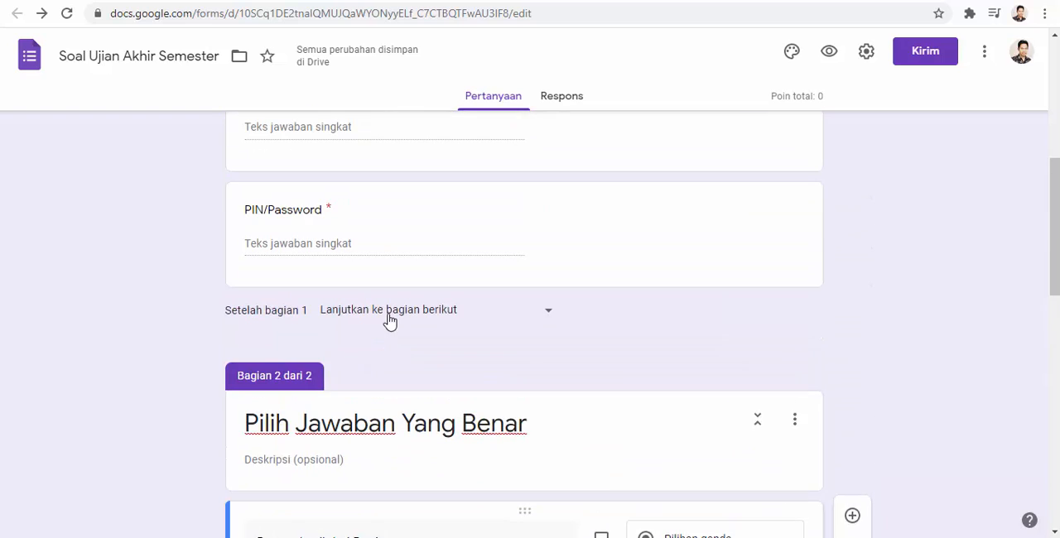
{"action": "scroll", "coordinate": [389, 315], "scroll_direction": "down", "scroll_amount": 3}
{"action": "scroll", "coordinate": [359, 317], "scroll_direction": "down", "scroll_amount": 1}
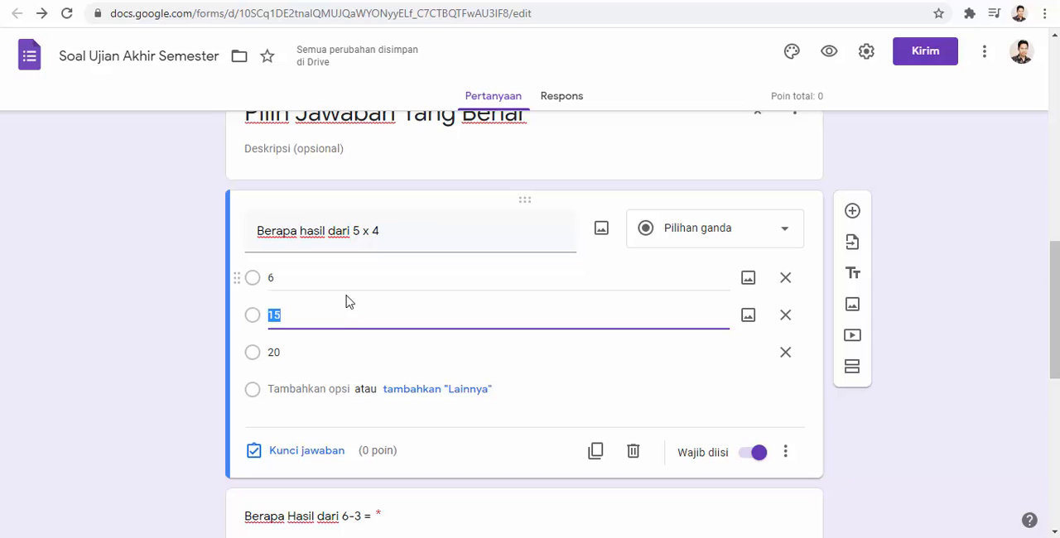
{"action": "left_click", "coordinate": [305, 353]}
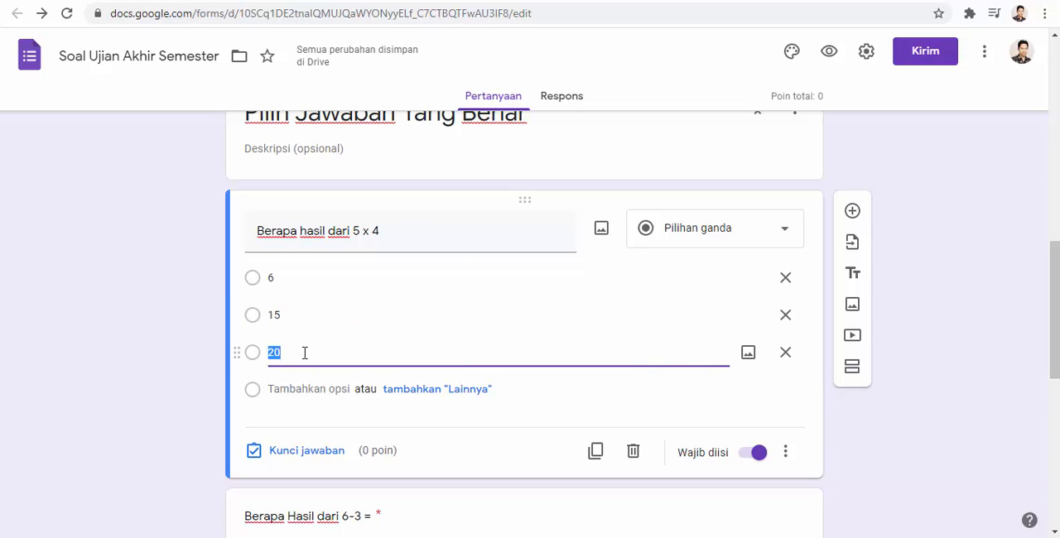
{"action": "left_click", "coordinate": [307, 454]}
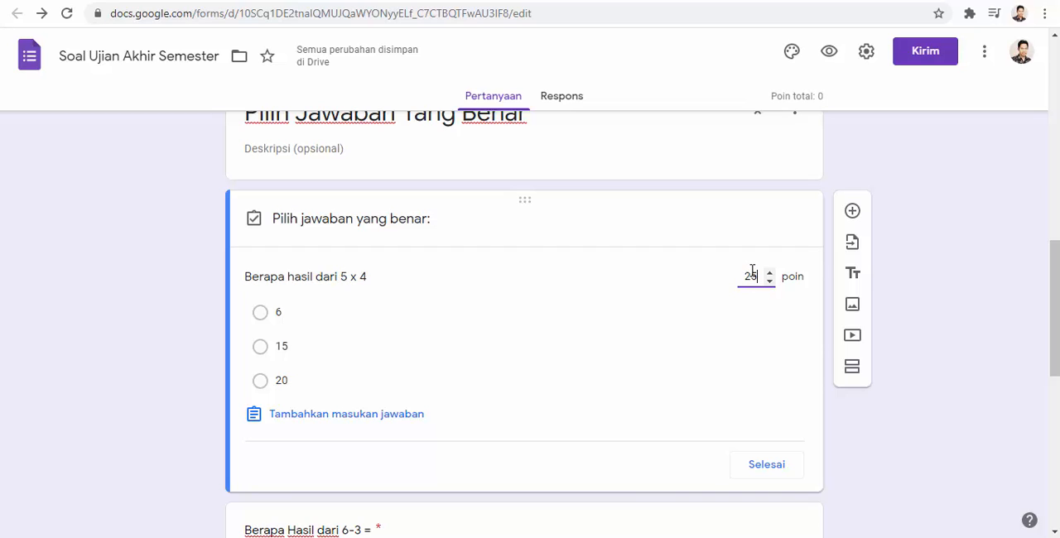
- Mark 20 as the only correct answer of the 5 x 4 question
{"action": "left_click", "coordinate": [355, 350]}
{"action": "left_click", "coordinate": [356, 350]}
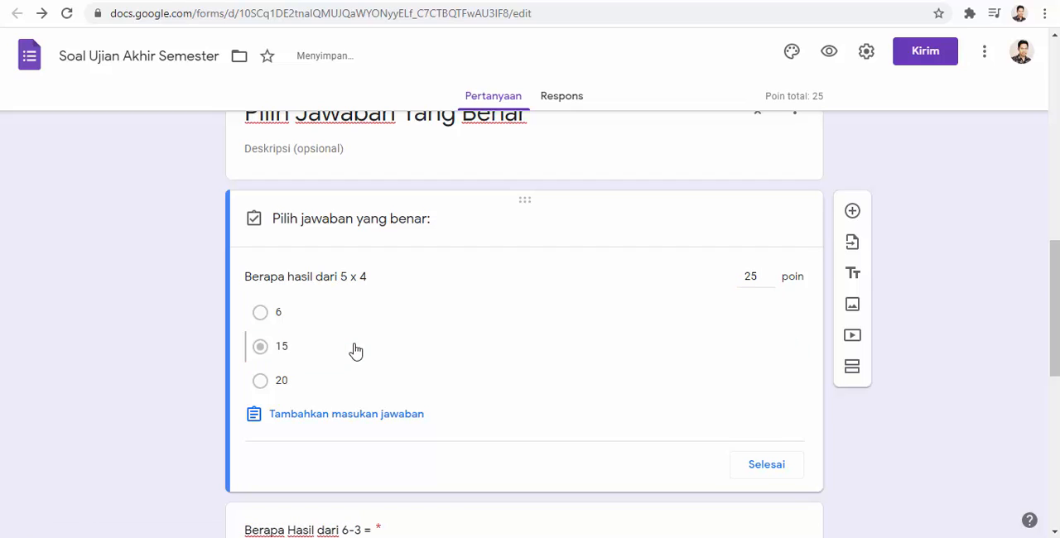
{"action": "left_click", "coordinate": [331, 319]}
{"action": "left_click", "coordinate": [322, 348]}
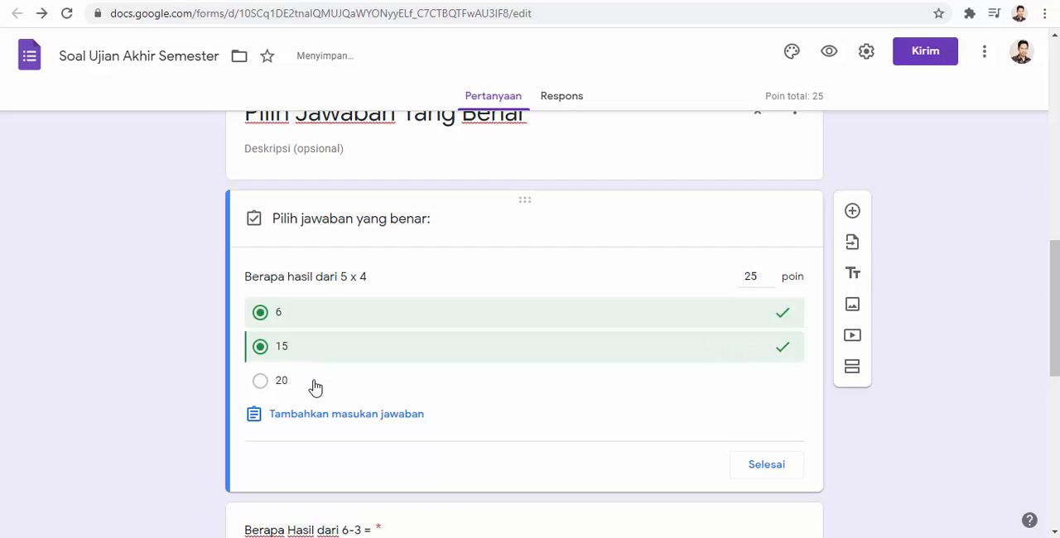
{"action": "left_click", "coordinate": [313, 386]}
{"action": "left_click", "coordinate": [293, 341]}
{"action": "left_click", "coordinate": [283, 314]}
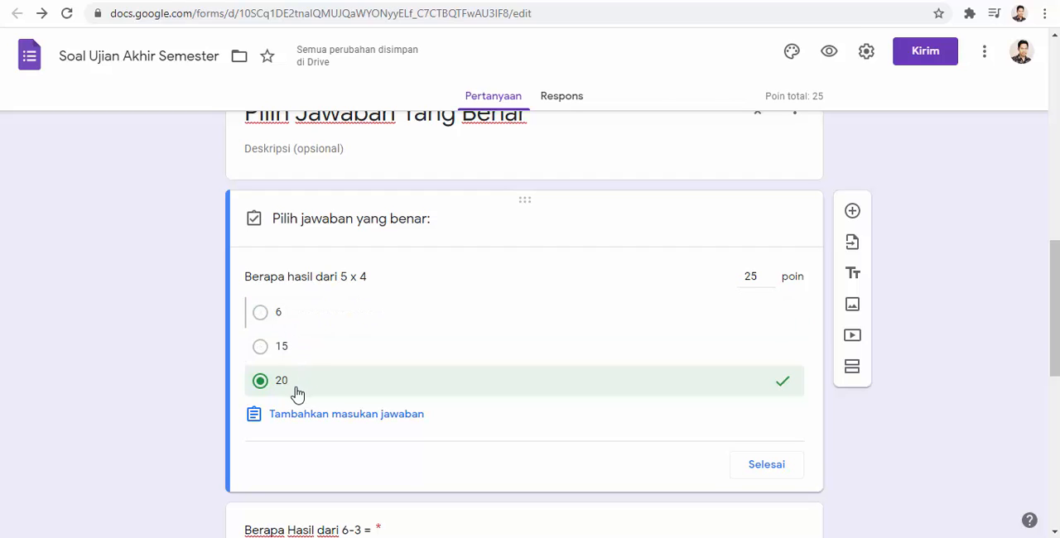
- Assign 25 points to the 6-3 question and mark 3 as its correct answer
{"action": "scroll", "coordinate": [294, 391], "scroll_direction": "down", "scroll_amount": 1}
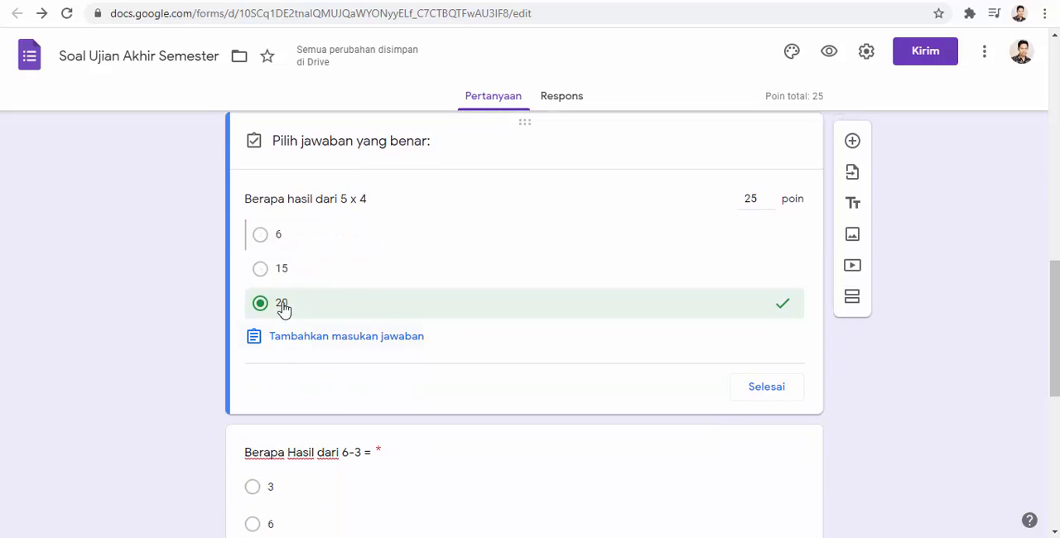
{"action": "scroll", "coordinate": [309, 324], "scroll_direction": "down", "scroll_amount": 2}
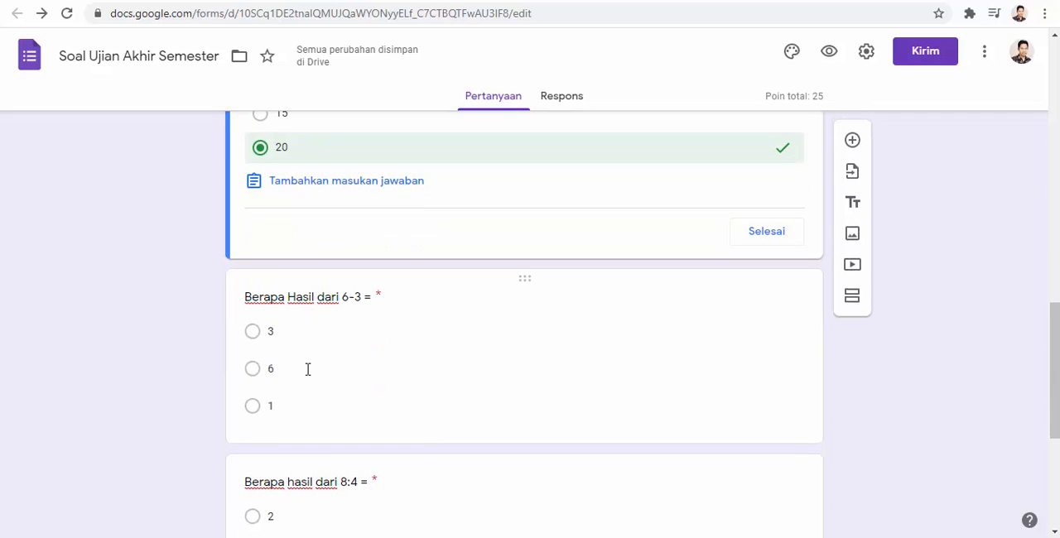
{"action": "left_click", "coordinate": [307, 370]}
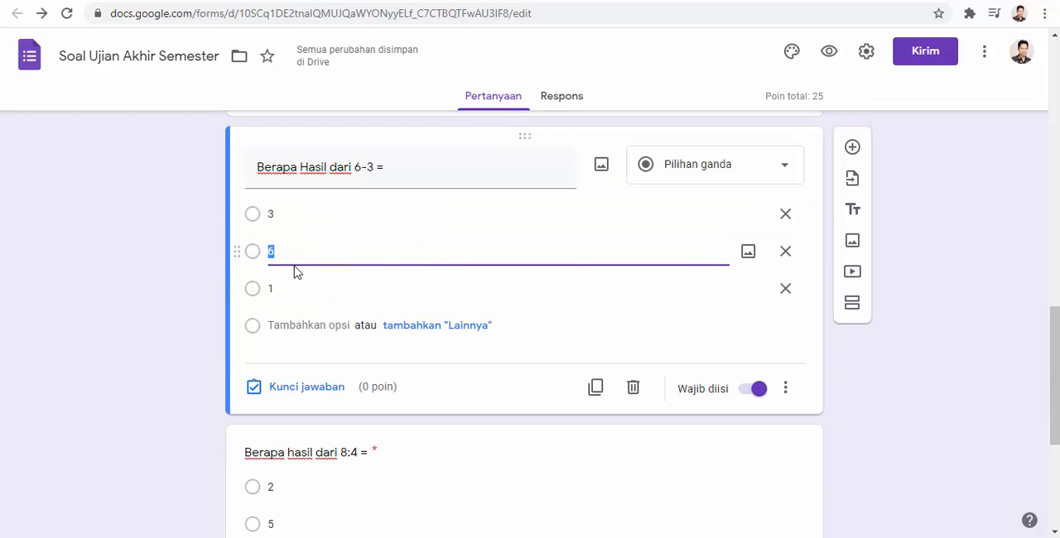
{"action": "scroll", "coordinate": [296, 272], "scroll_direction": "up", "scroll_amount": 1}
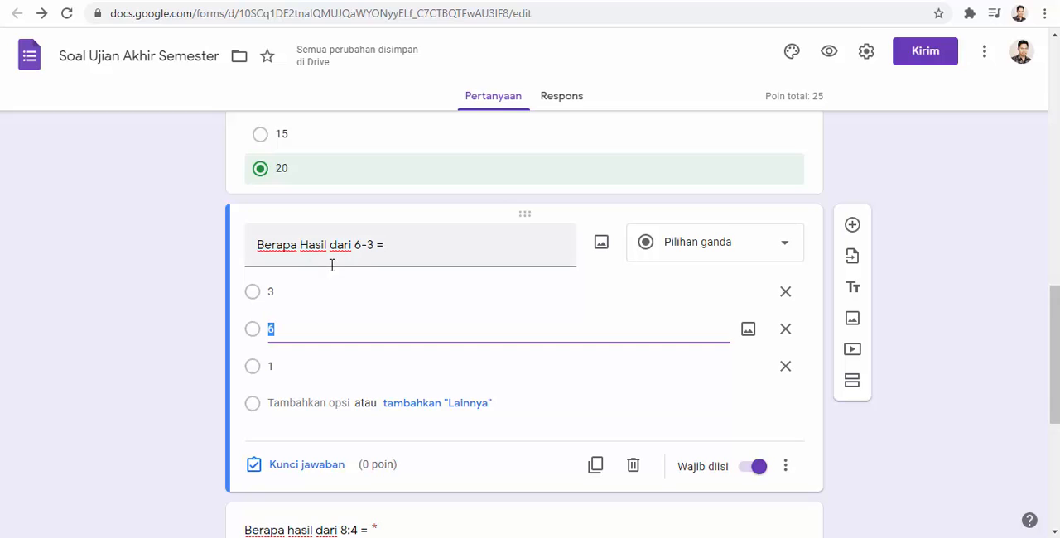
{"action": "left_click", "coordinate": [315, 473]}
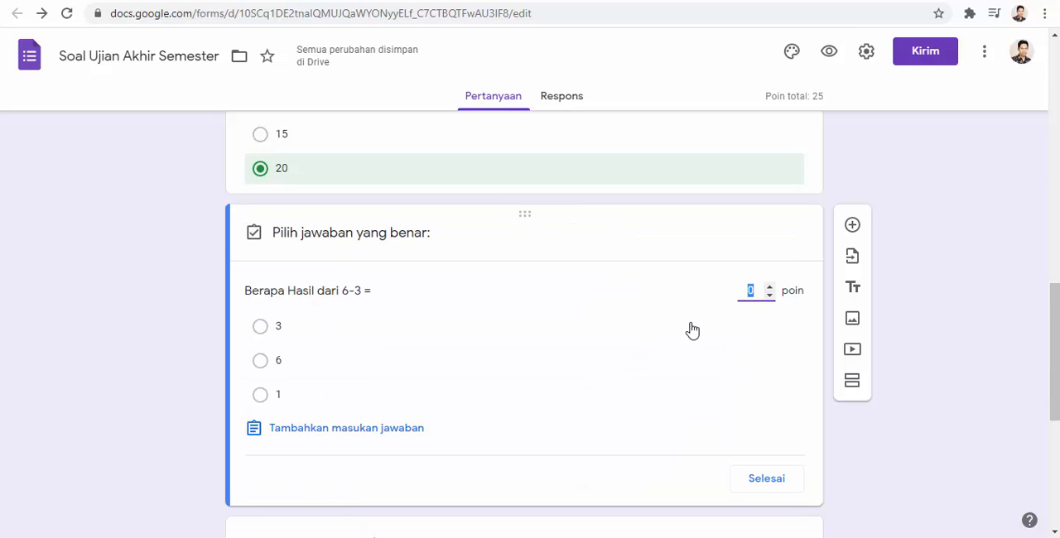
{"action": "type", "text": "25"}
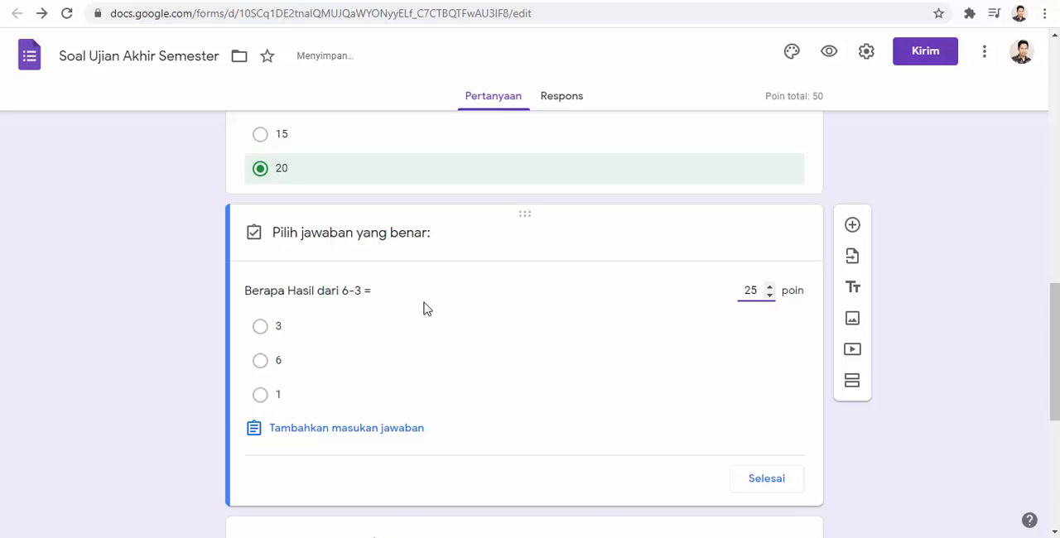
{"action": "left_click", "coordinate": [280, 331]}
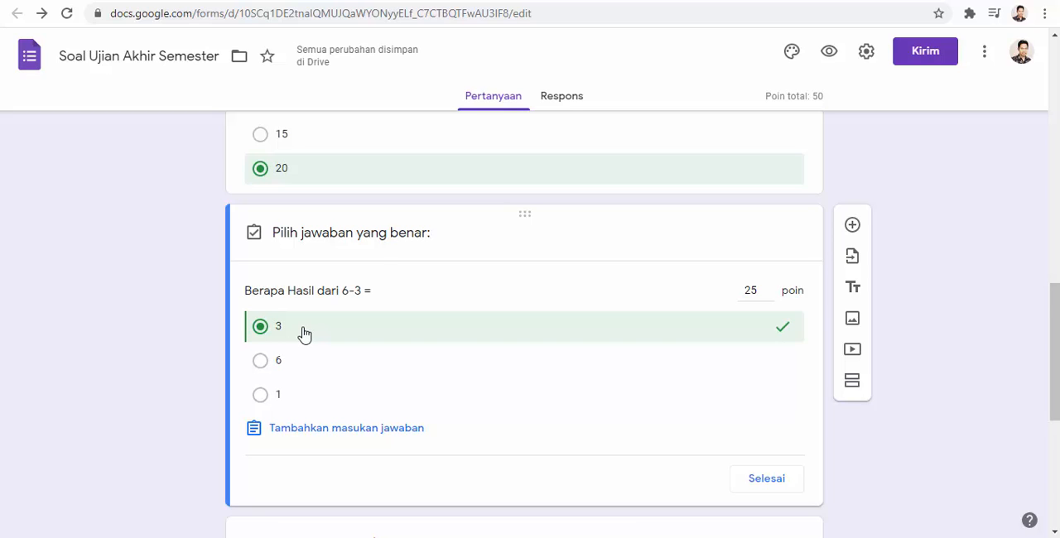
- Mark 2 as the correct answer of the 8:4 question and assign it 25 points
{"action": "scroll", "coordinate": [304, 333], "scroll_direction": "down", "scroll_amount": 3}
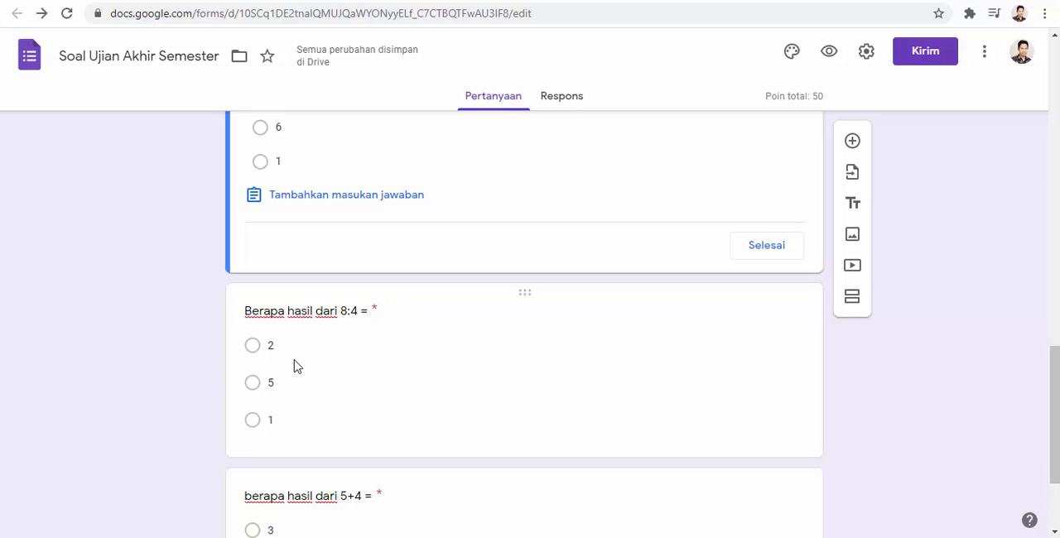
{"action": "left_click", "coordinate": [296, 367]}
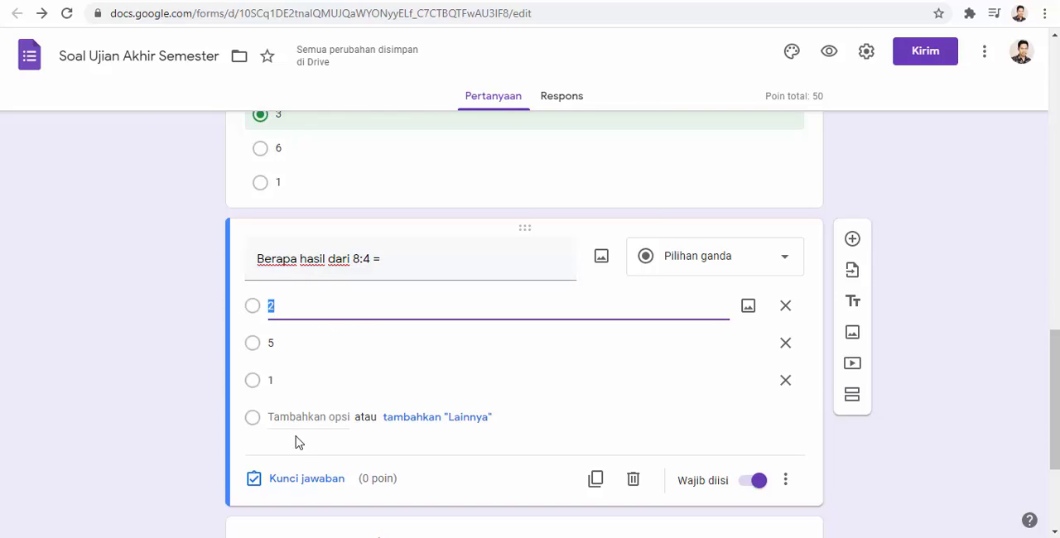
{"action": "left_click", "coordinate": [299, 486]}
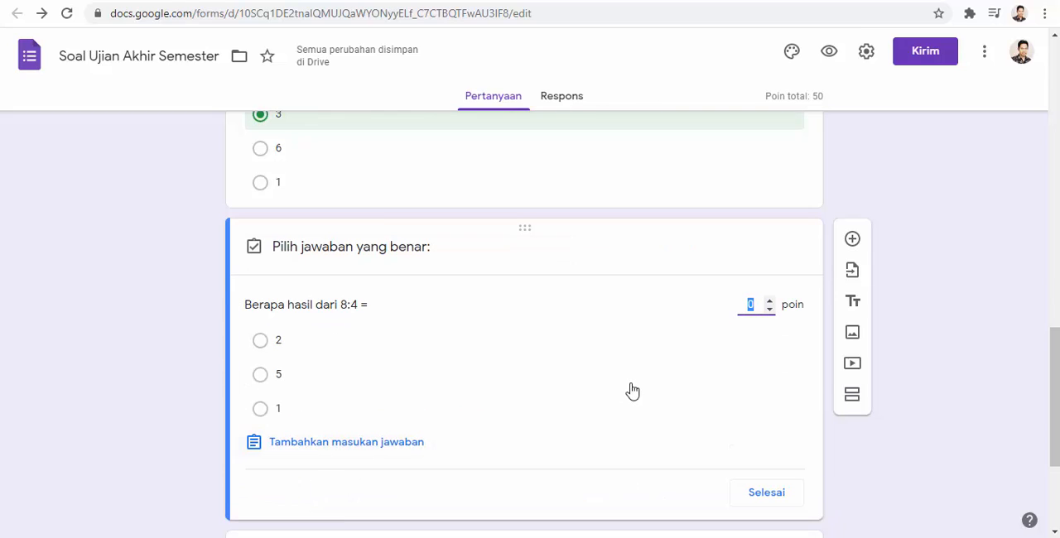
{"action": "left_click", "coordinate": [276, 346]}
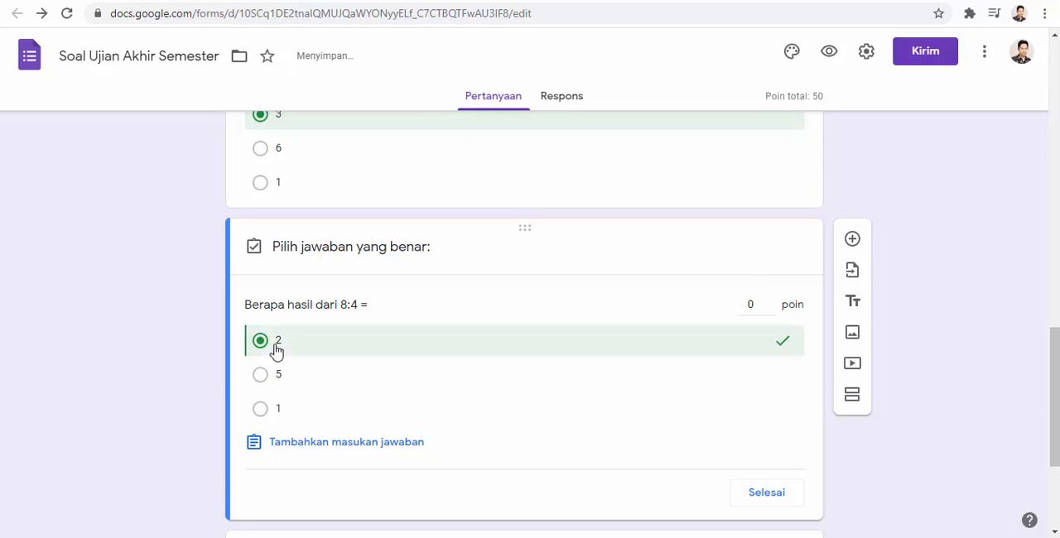
{"action": "double_click", "coordinate": [752, 304]}
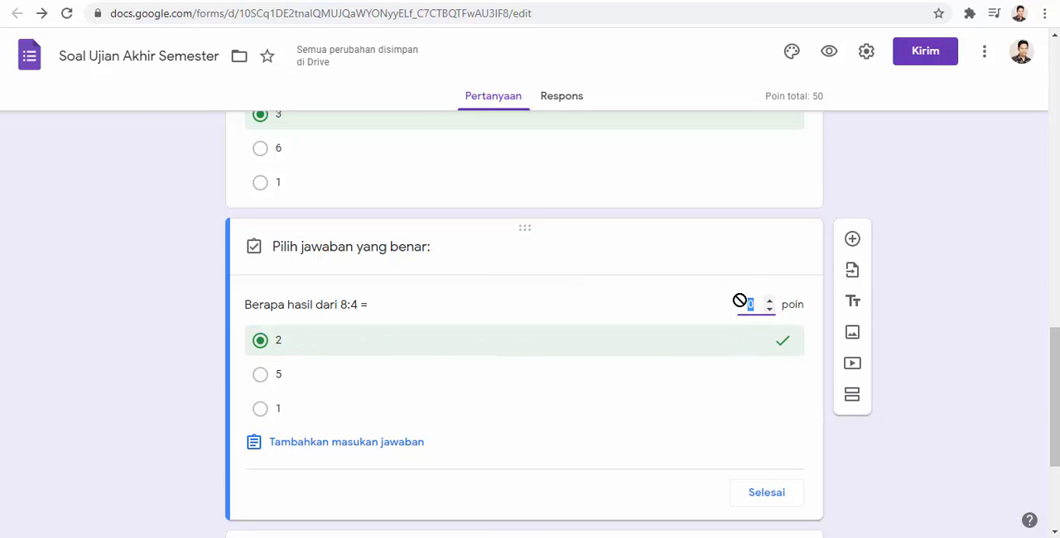
{"action": "type", "text": "25"}
- Assign 25 points to the 5+4 question, mark 9 as its correct answer and close the answer key
{"action": "scroll", "coordinate": [513, 351], "scroll_direction": "down", "scroll_amount": 3}
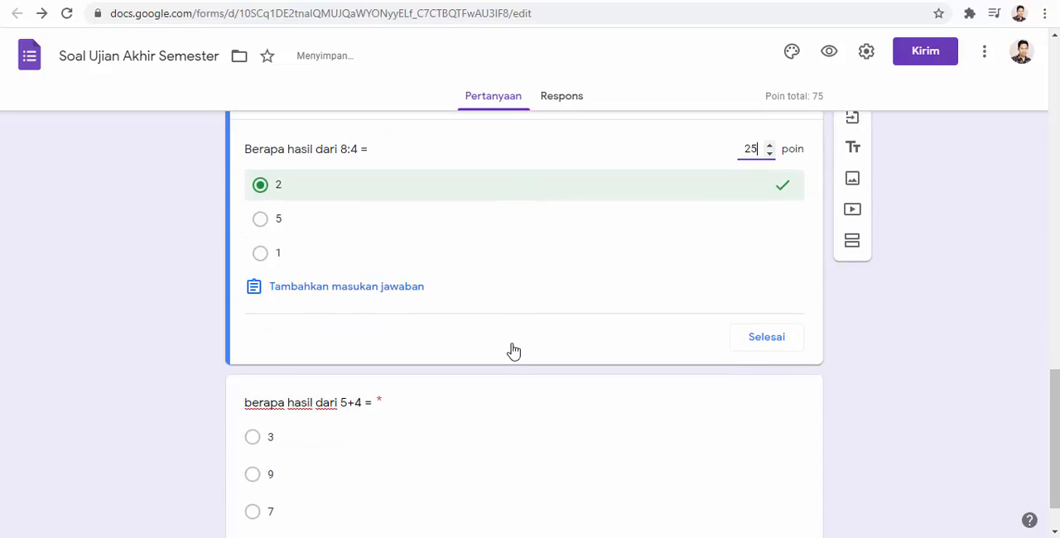
{"action": "left_click", "coordinate": [308, 384]}
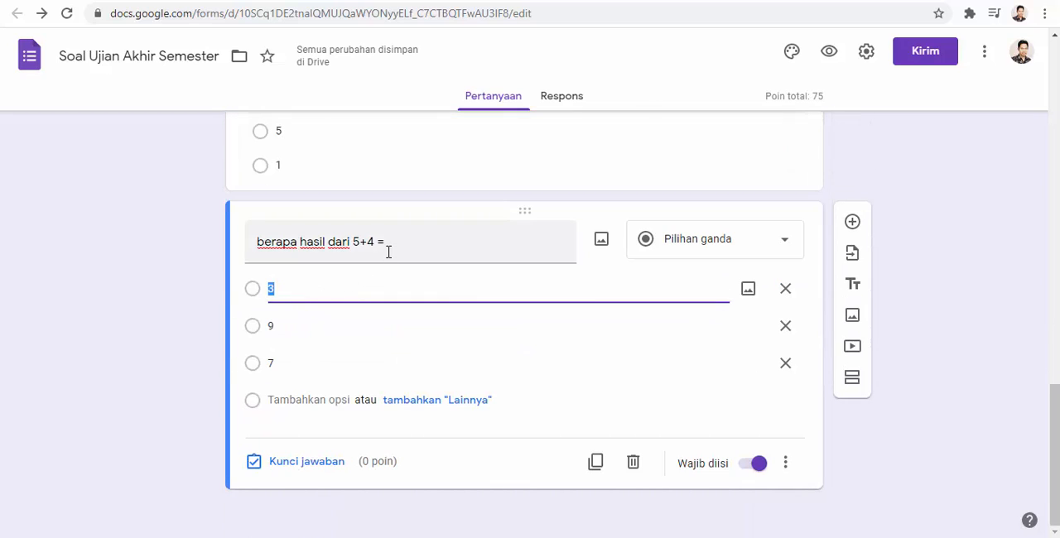
{"action": "left_click", "coordinate": [297, 469]}
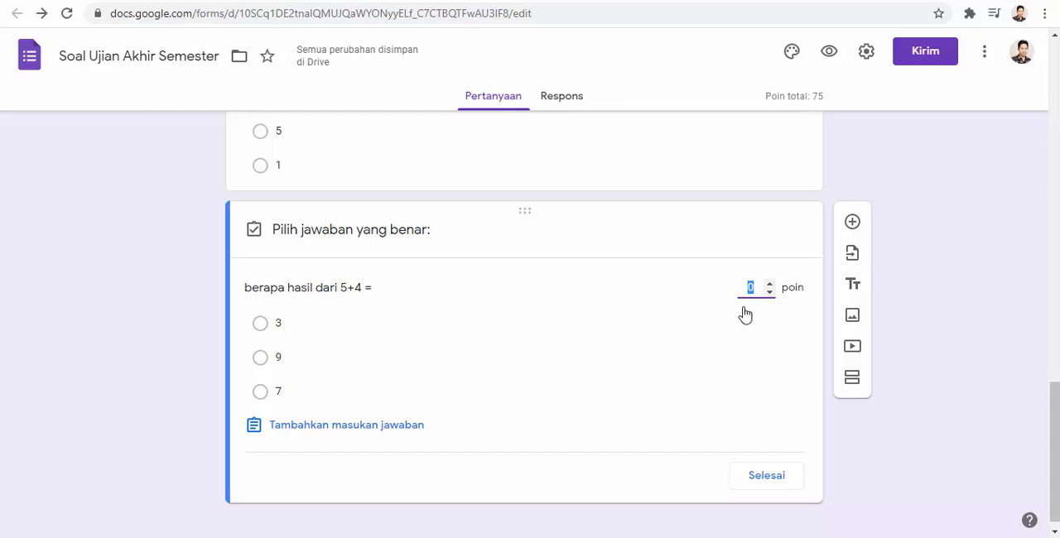
{"action": "type", "text": "25"}
{"action": "left_click", "coordinate": [260, 358]}
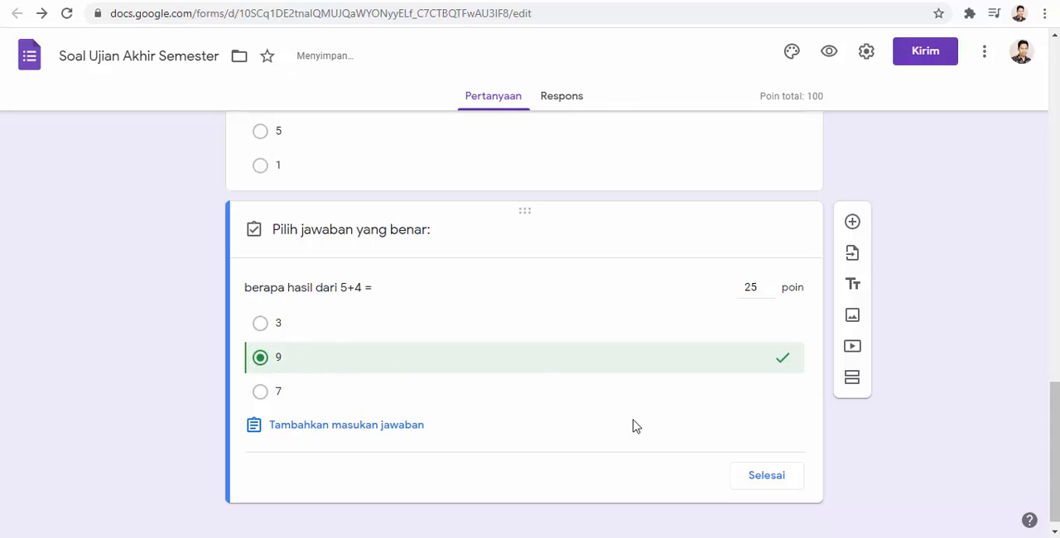
{"action": "left_click", "coordinate": [759, 487]}
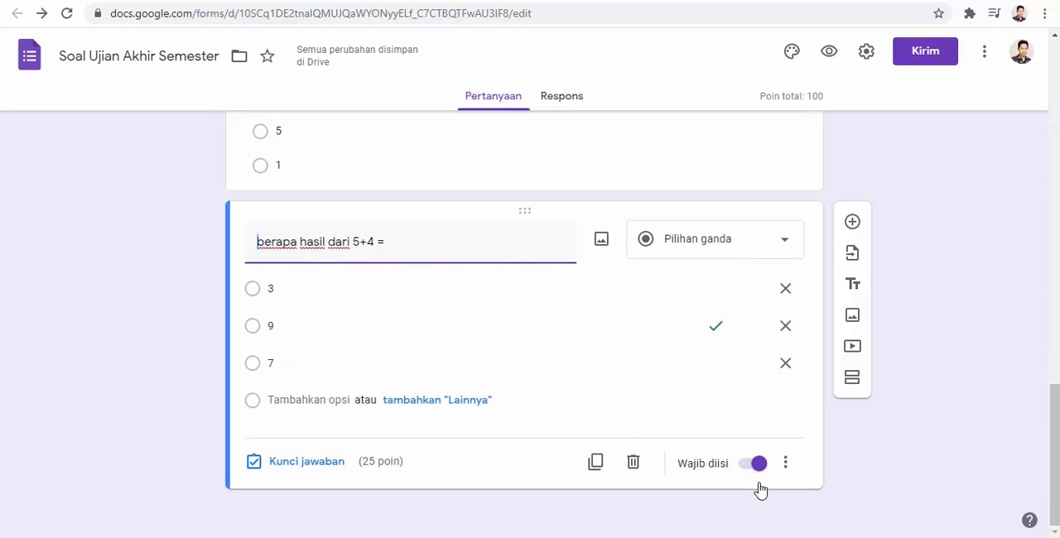
- Close the answer keys of the 8:4, 6-3 and 5 x 4 questions and make all three questions required
{"action": "scroll", "coordinate": [665, 429], "scroll_direction": "up", "scroll_amount": 3}
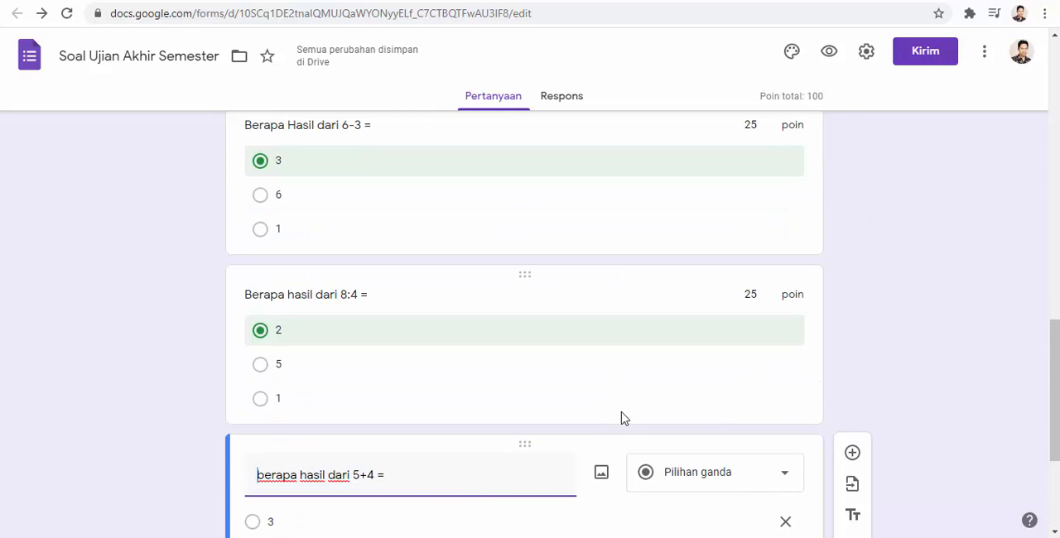
{"action": "left_click", "coordinate": [389, 335]}
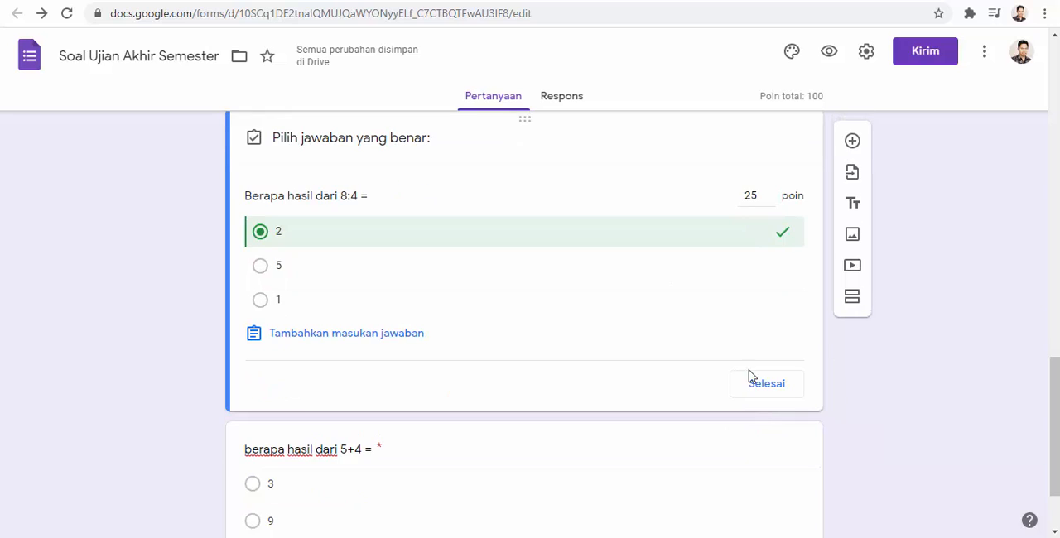
{"action": "left_click", "coordinate": [759, 385]}
{"action": "scroll", "coordinate": [528, 372], "scroll_direction": "up", "scroll_amount": 3}
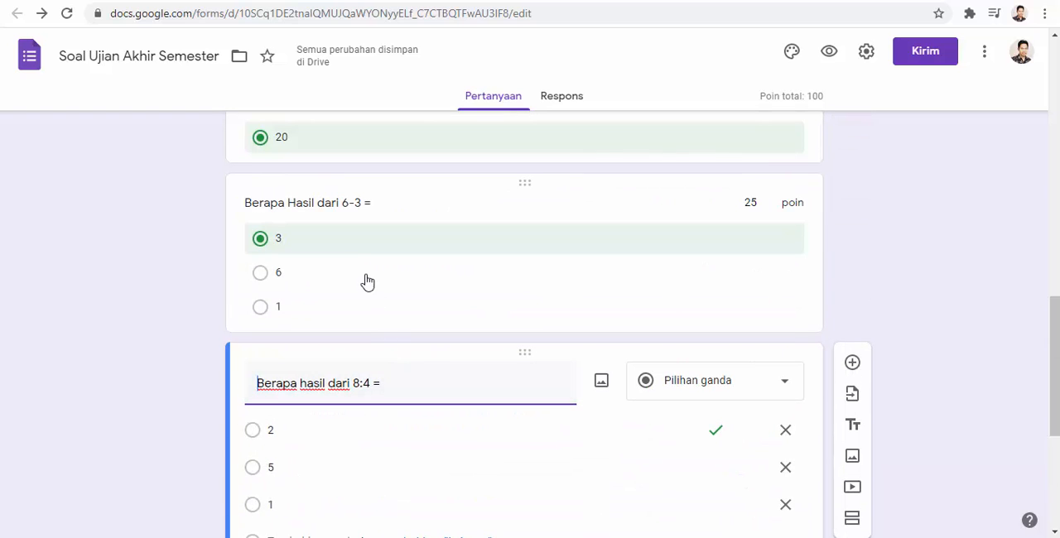
{"action": "left_click", "coordinate": [346, 248]}
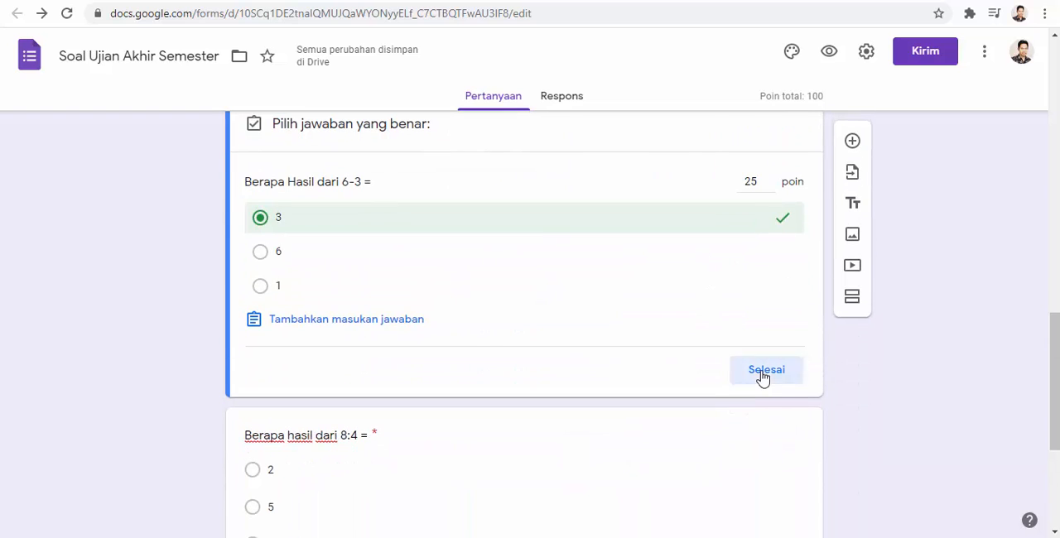
{"action": "left_click", "coordinate": [761, 372]}
{"action": "scroll", "coordinate": [471, 372], "scroll_direction": "up", "scroll_amount": 5}
{"action": "left_click", "coordinate": [369, 444]}
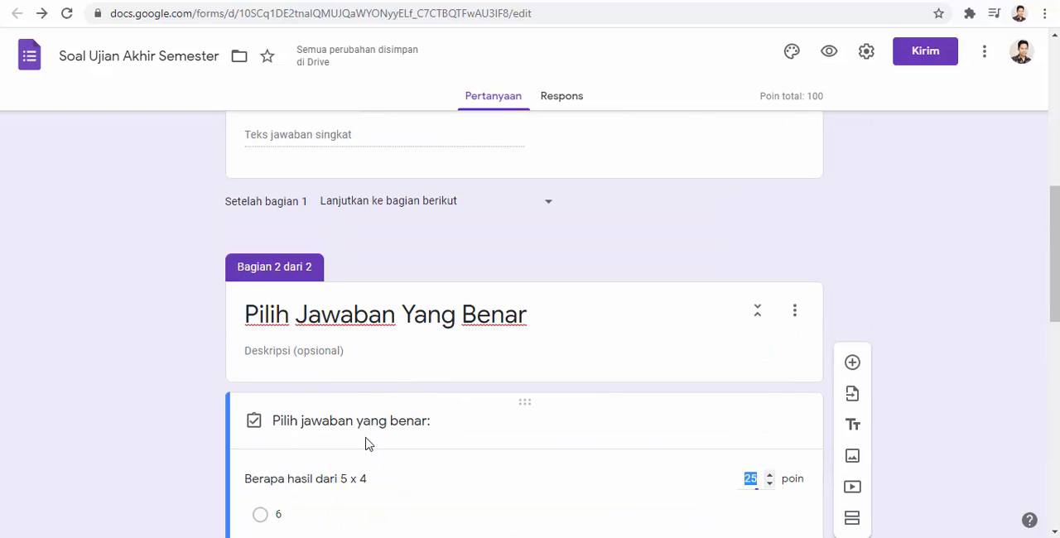
{"action": "scroll", "coordinate": [566, 402], "scroll_direction": "down", "scroll_amount": 3}
{"action": "left_click", "coordinate": [773, 440]}
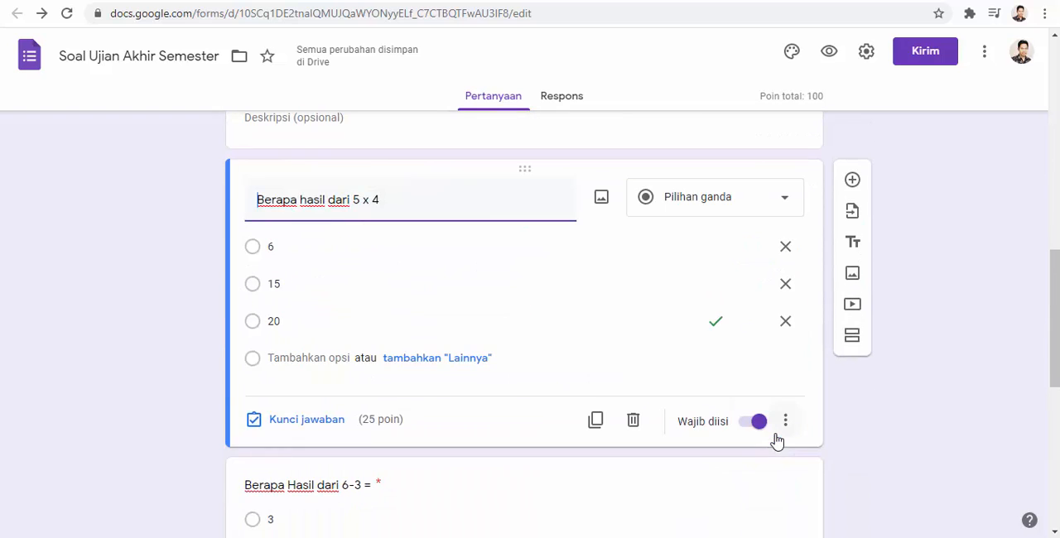
{"action": "scroll", "coordinate": [707, 381], "scroll_direction": "down", "scroll_amount": 5}
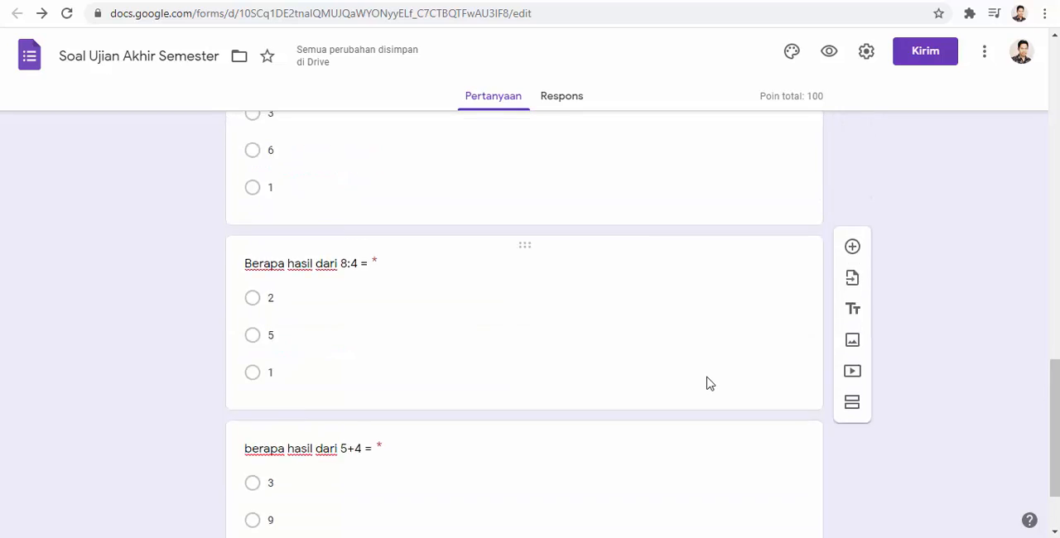
- Open the preview of the exam form and look over its identity fields
{"action": "scroll", "coordinate": [708, 384], "scroll_direction": "up", "scroll_amount": 10}
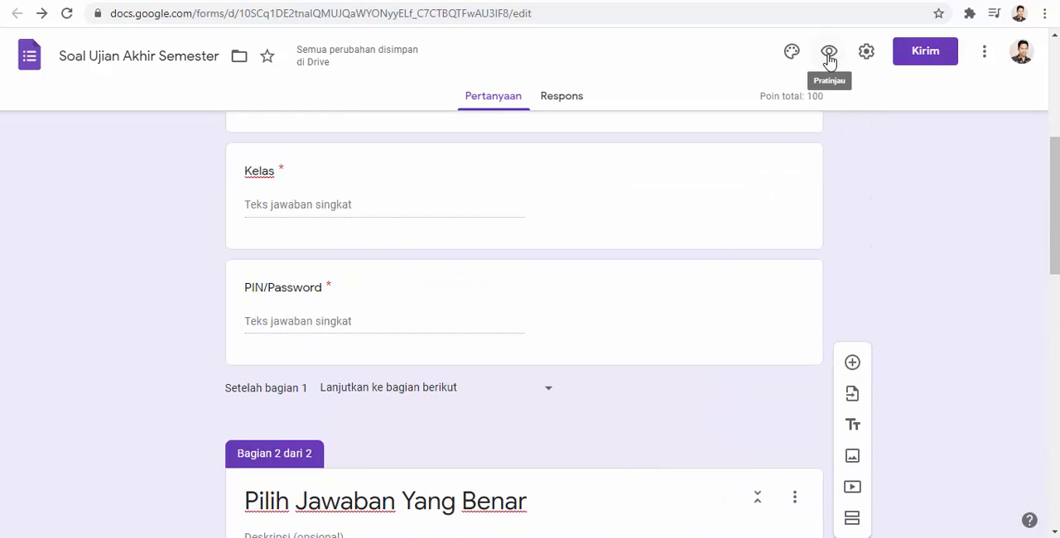
{"action": "left_click", "coordinate": [829, 55]}
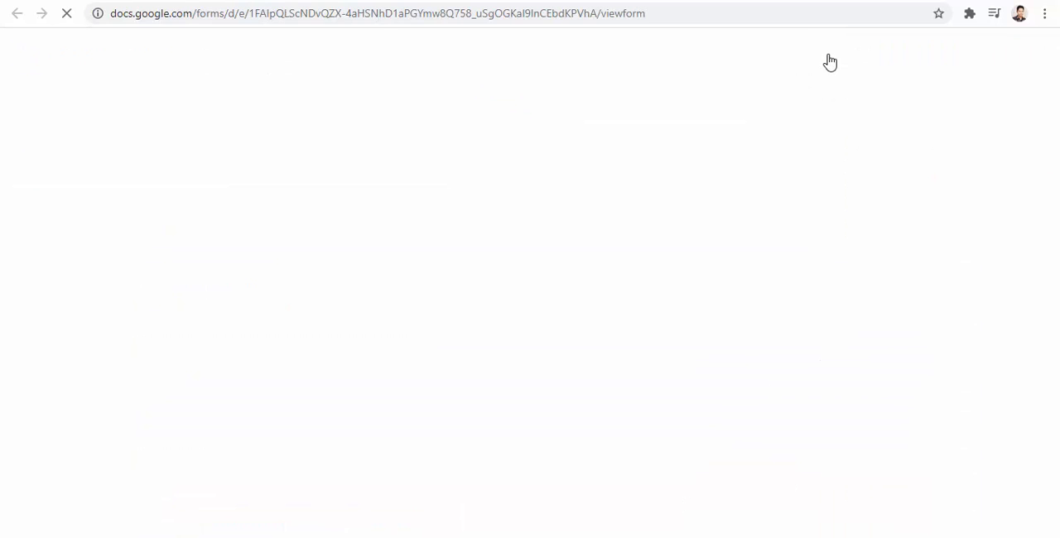
{"action": "scroll", "coordinate": [579, 251], "scroll_direction": "down", "scroll_amount": 3}
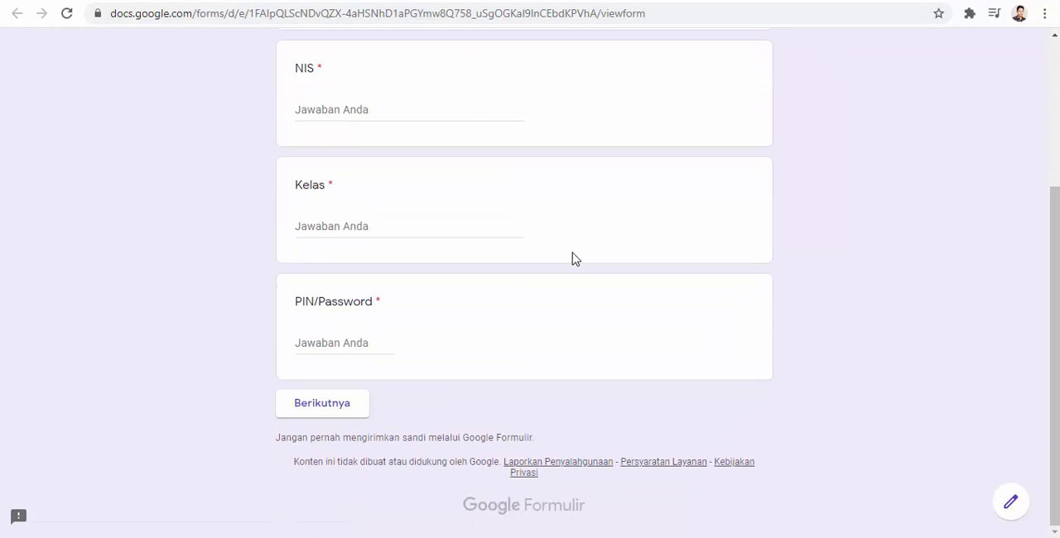
{"action": "scroll", "coordinate": [576, 259], "scroll_direction": "up", "scroll_amount": 3}
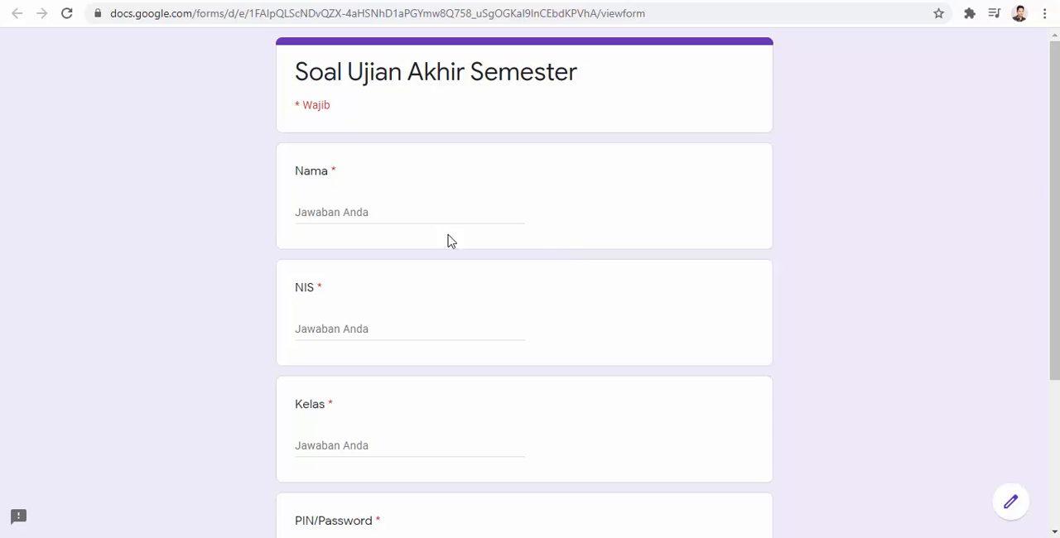
- Fill in the student's name and student number (NIS) in the preview, and enter 3A as the class
{"action": "left_click", "coordinate": [380, 212]}
{"action": "type", "text": "jaja"}
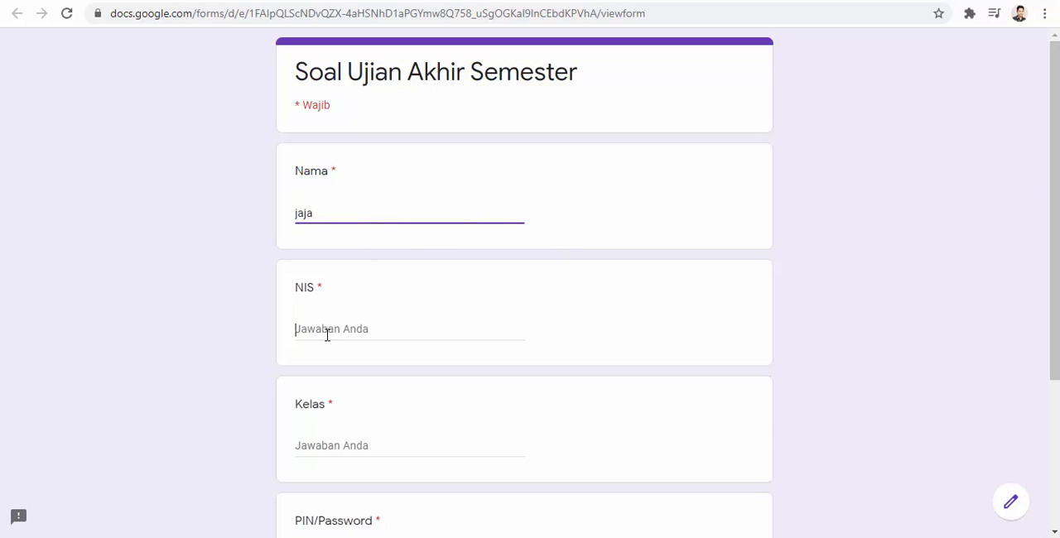
{"action": "left_click", "coordinate": [327, 334]}
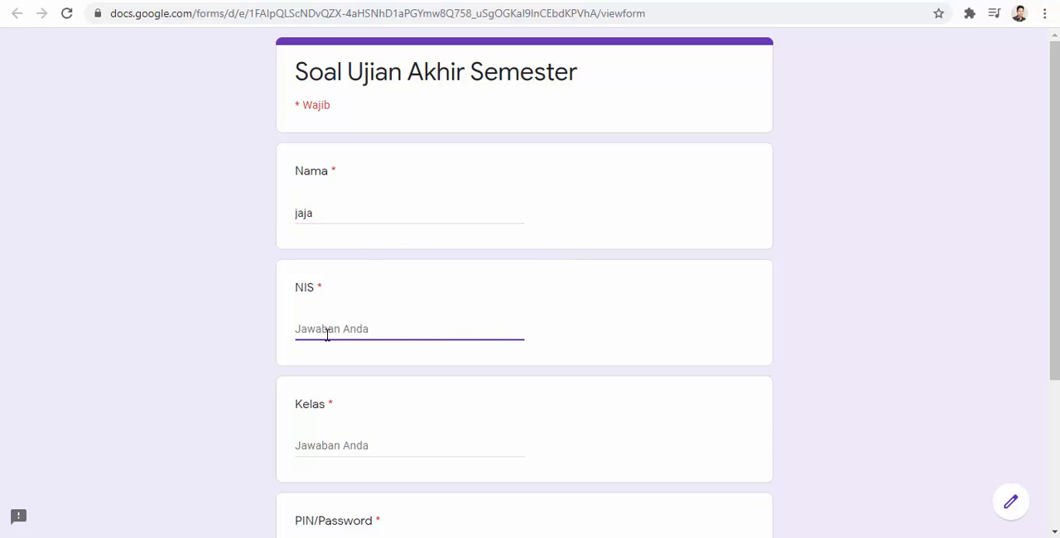
{"action": "type", "text": "0001"}
{"action": "scroll", "coordinate": [327, 334], "scroll_direction": "down", "scroll_amount": 2}
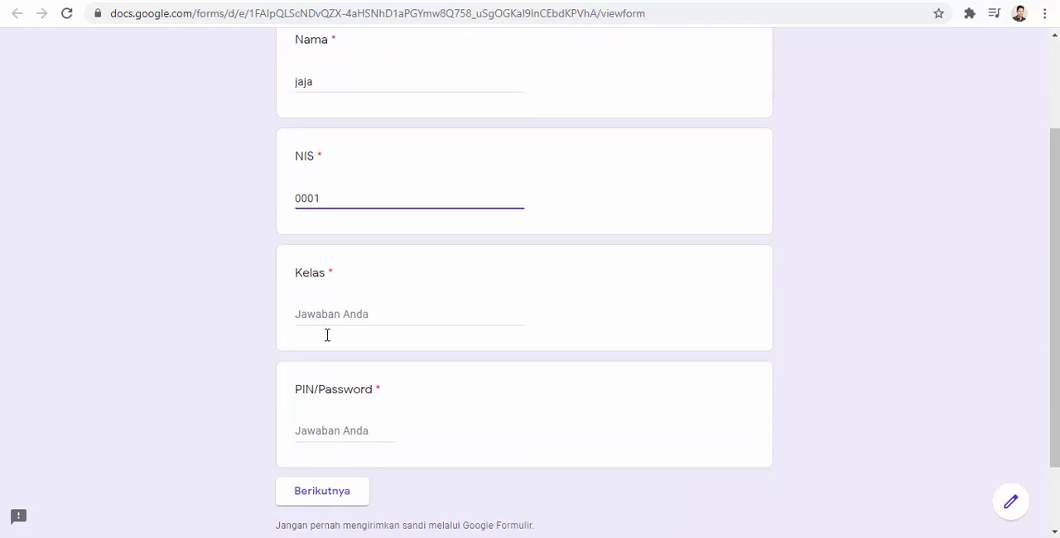
{"action": "left_click", "coordinate": [318, 292]}
{"action": "type", "text": "3"}
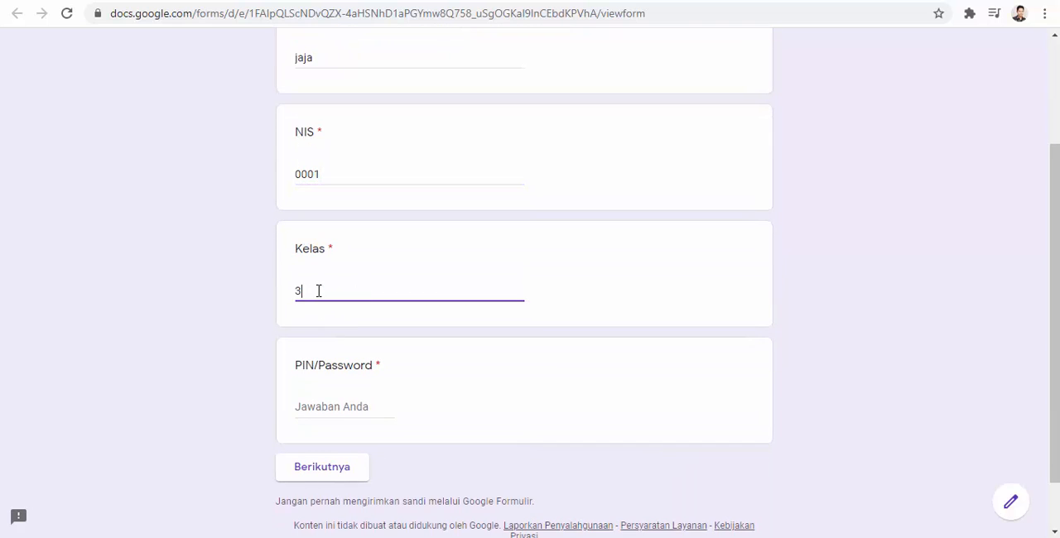
{"action": "type", "text": "A"}
{"action": "scroll", "coordinate": [328, 307], "scroll_direction": "down", "scroll_amount": 1}
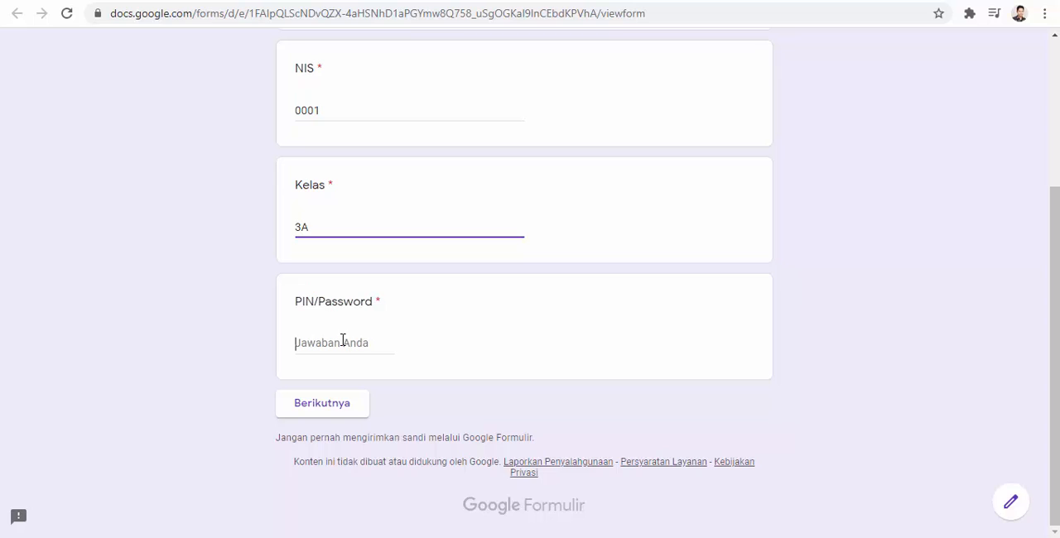
- Test the PIN/Password validation by entering a PIN that breaks the rule and trying to continue
{"action": "left_click", "coordinate": [343, 340]}
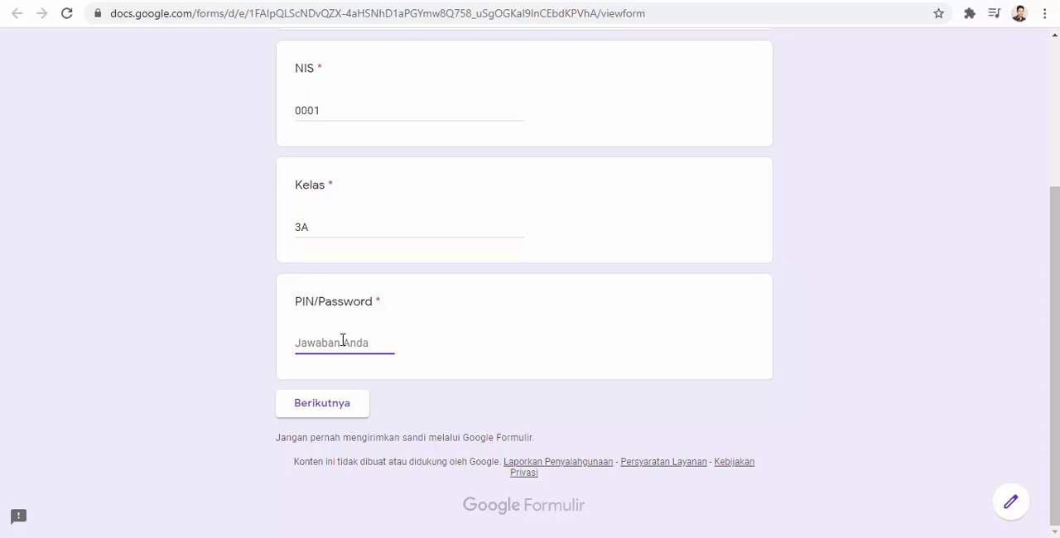
{"action": "type", "text": "1234567"}
{"action": "left_click", "coordinate": [323, 409]}
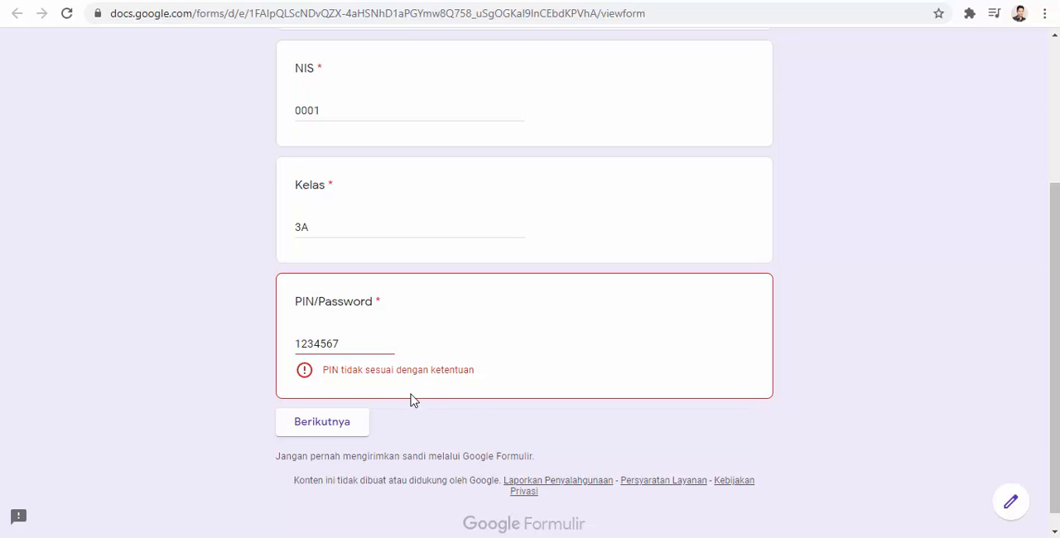
- Correct the PIN/Password by removing its last digit and continue to the quiz section
{"action": "left_click", "coordinate": [349, 346]}
{"action": "key", "text": "BackSpace"}
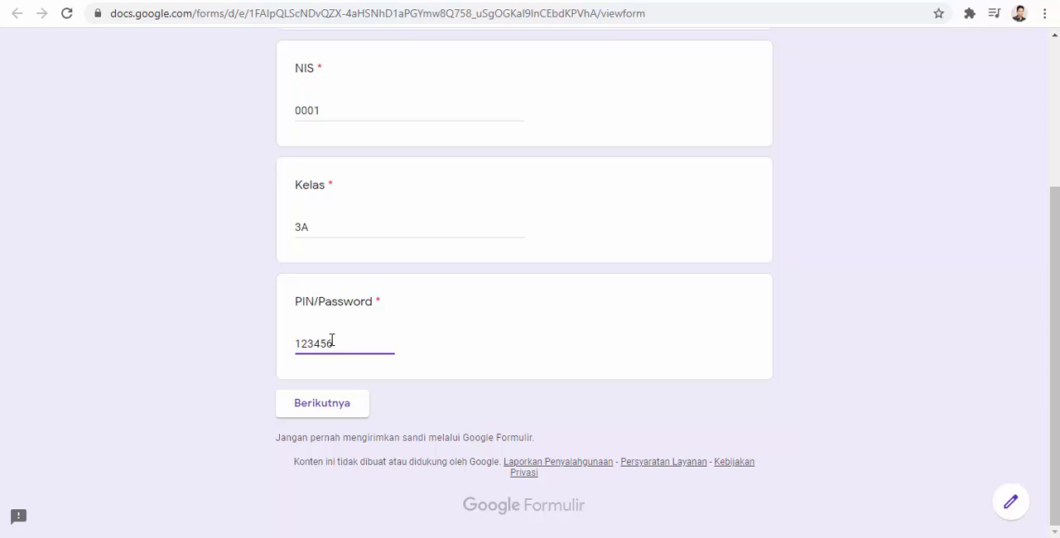
{"action": "left_click", "coordinate": [319, 409]}
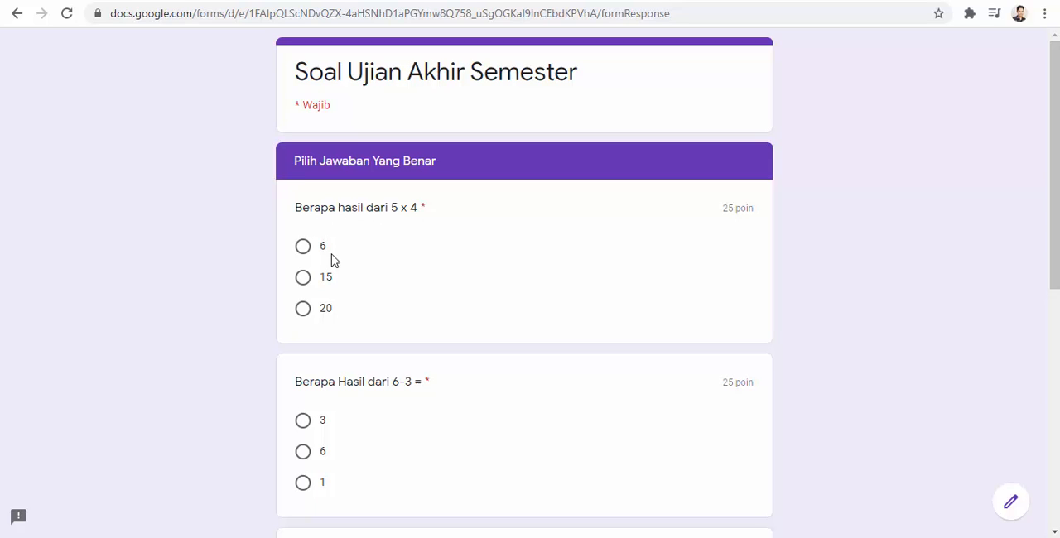
- Answer 20 for 5 x 4, 3 for 6-3, 5 for 8:4 and 9 for 5+4, and submit the form
{"action": "left_click", "coordinate": [303, 313]}
{"action": "scroll", "coordinate": [305, 310], "scroll_direction": "down", "scroll_amount": 2}
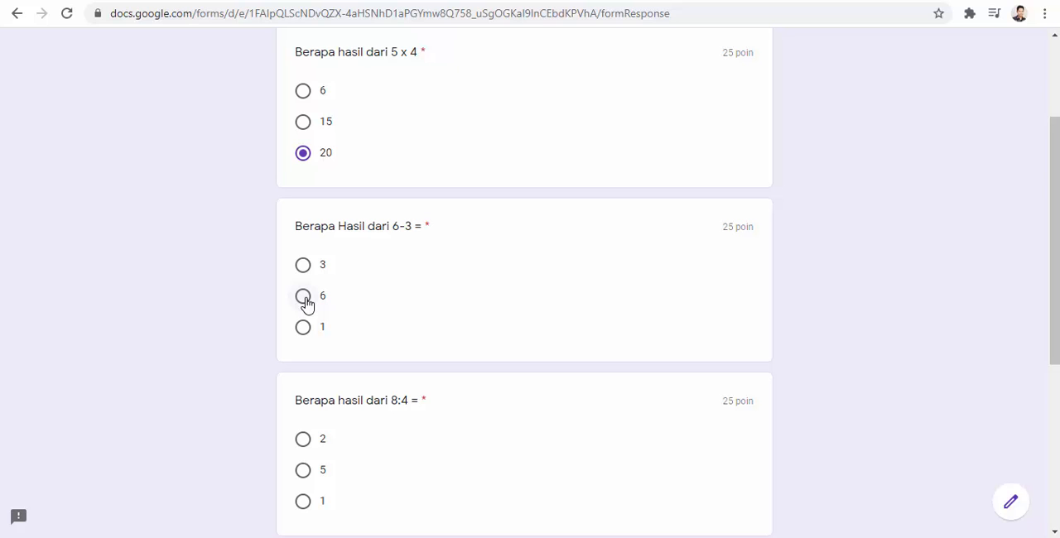
{"action": "left_click", "coordinate": [305, 267]}
{"action": "scroll", "coordinate": [307, 282], "scroll_direction": "down", "scroll_amount": 2}
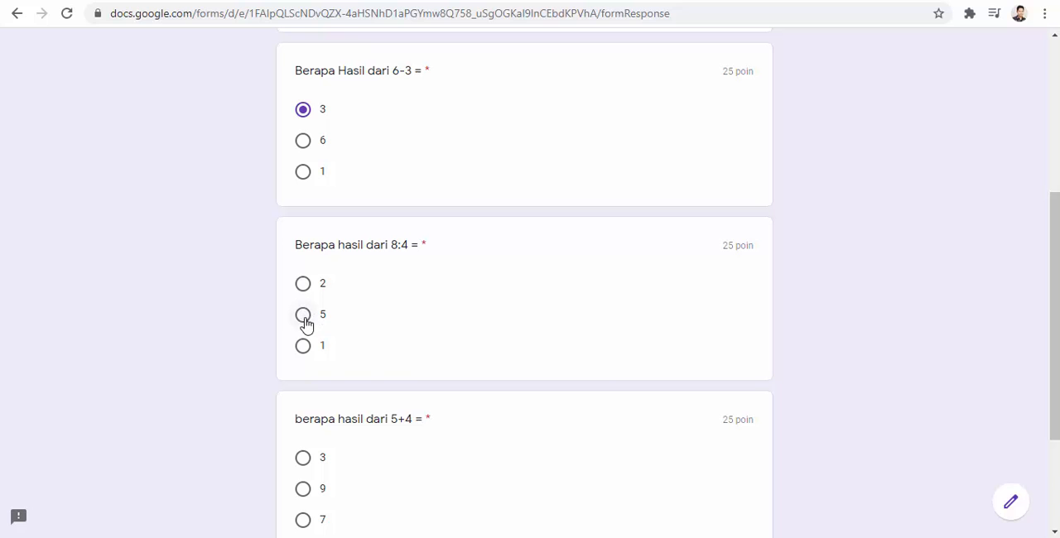
{"action": "left_click", "coordinate": [305, 322]}
{"action": "scroll", "coordinate": [397, 308], "scroll_direction": "down", "scroll_amount": 2}
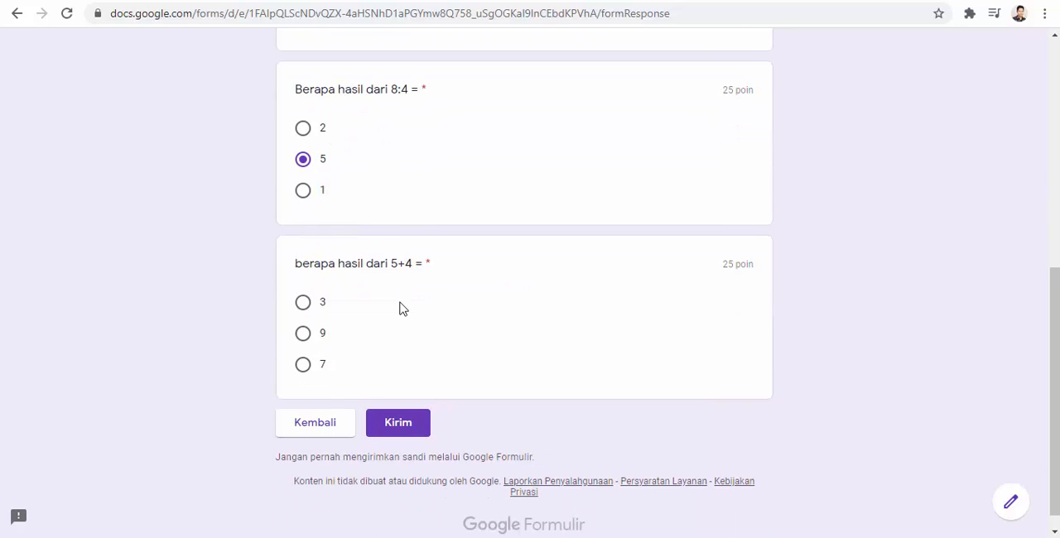
{"action": "left_click", "coordinate": [303, 333]}
{"action": "left_click", "coordinate": [397, 424]}
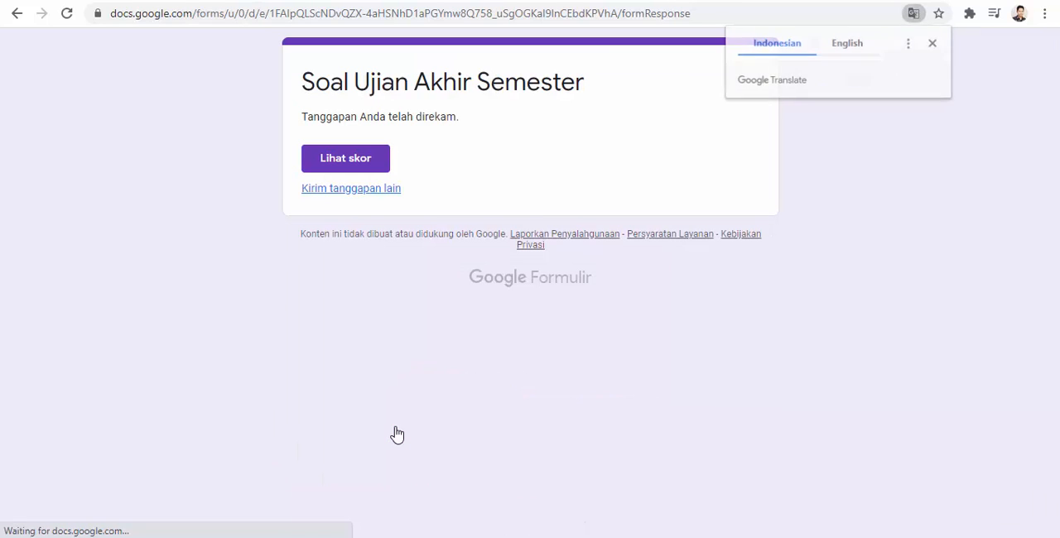
- View the score of the submitted response and review the points given for each question
{"action": "left_click", "coordinate": [347, 162]}
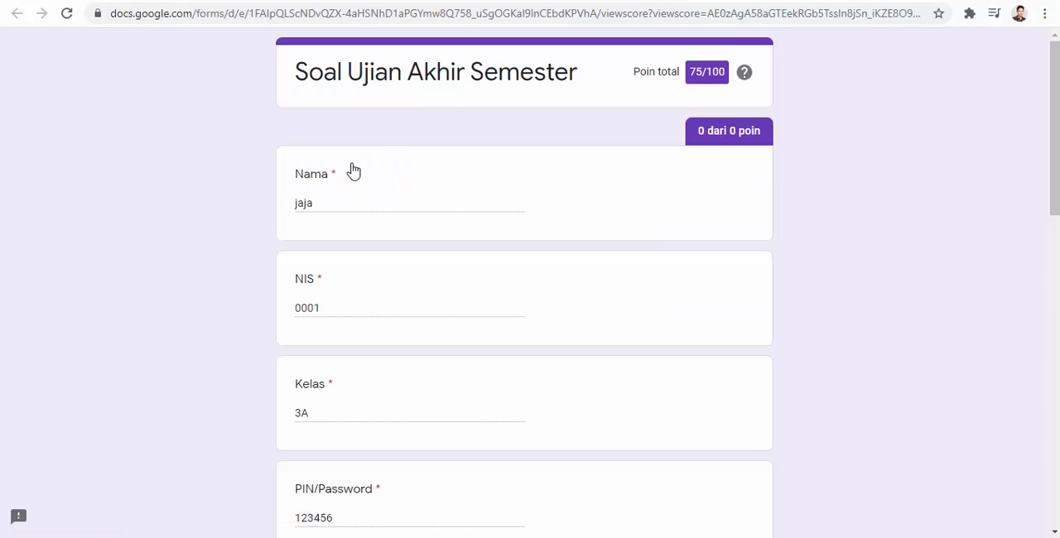
{"action": "scroll", "coordinate": [351, 169], "scroll_direction": "down", "scroll_amount": 1}
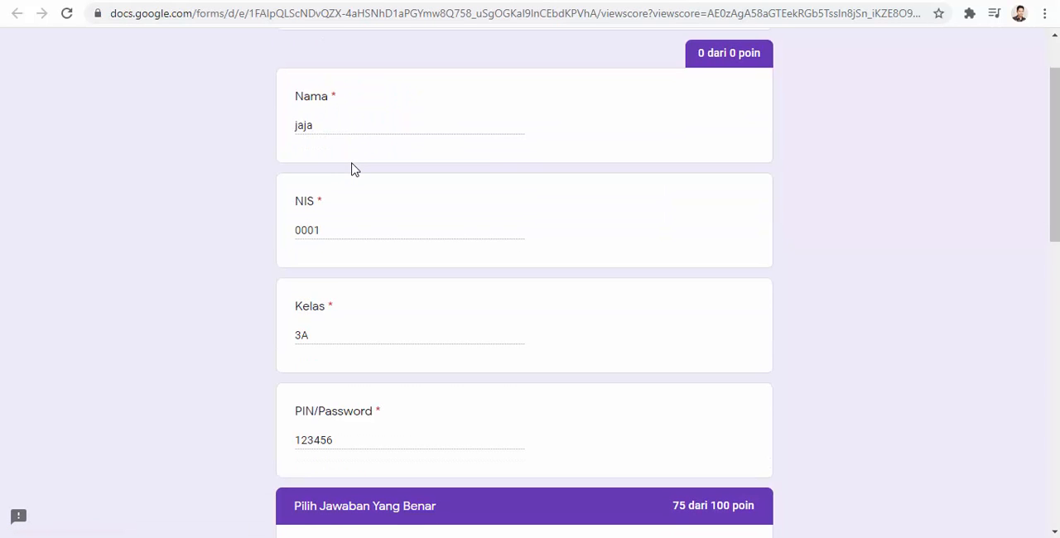
{"action": "scroll", "coordinate": [351, 169], "scroll_direction": "down", "scroll_amount": 2}
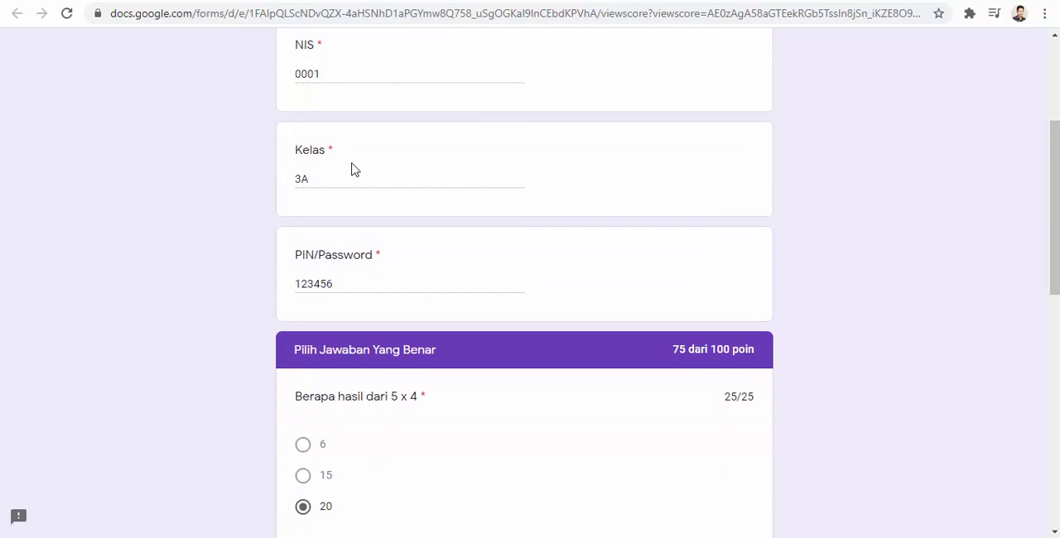
{"action": "scroll", "coordinate": [351, 169], "scroll_direction": "down", "scroll_amount": 1}
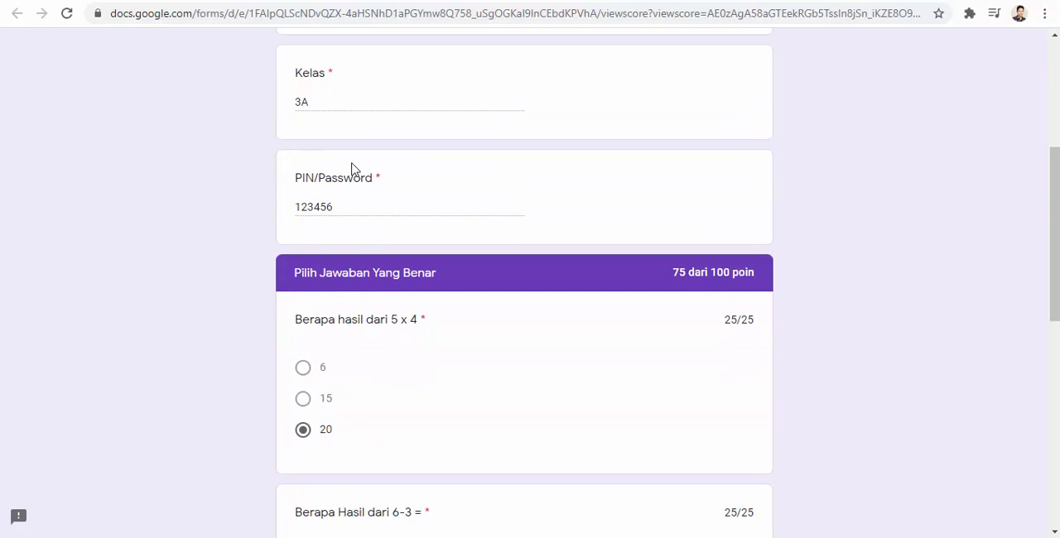
{"action": "scroll", "coordinate": [351, 169], "scroll_direction": "down", "scroll_amount": 2}
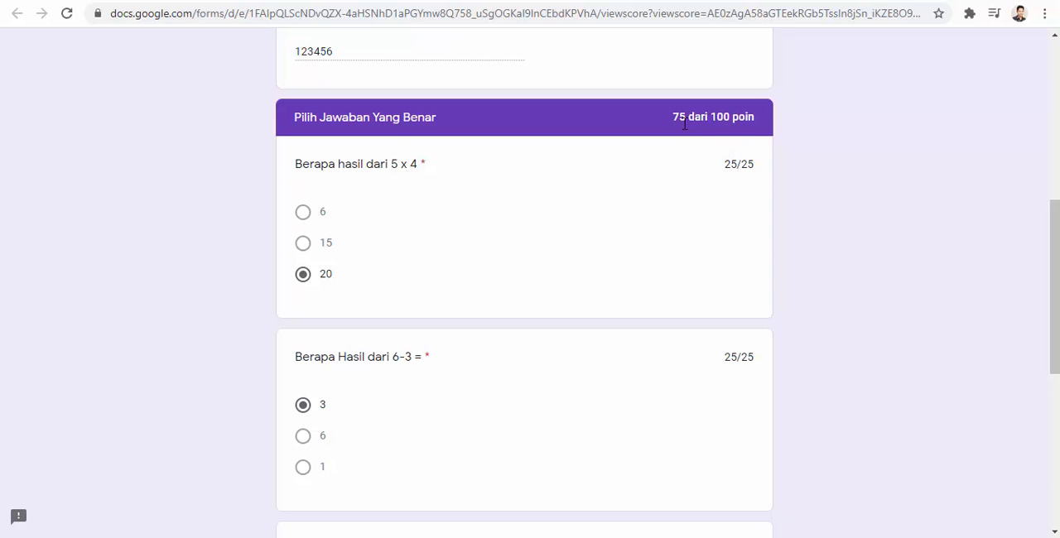
{"action": "scroll", "coordinate": [683, 124], "scroll_direction": "down", "scroll_amount": 5}
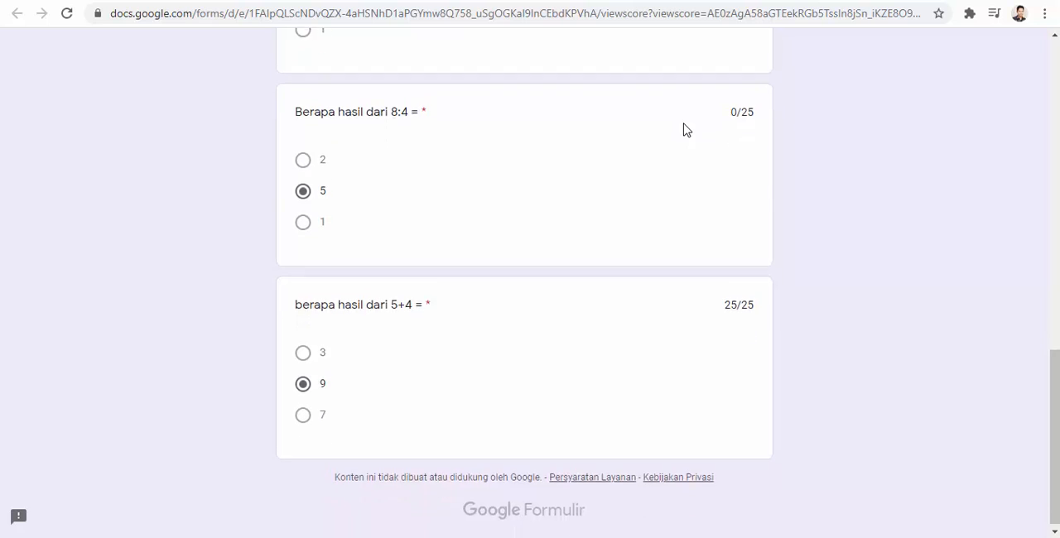
{"action": "scroll", "coordinate": [684, 130], "scroll_direction": "up", "scroll_amount": 12}
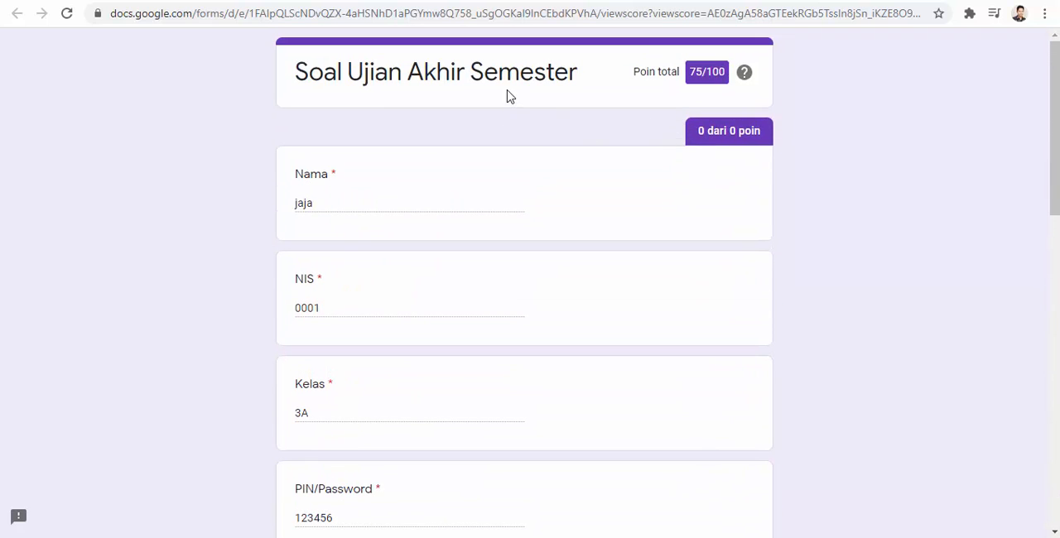
- Close the score and confirmation pages, return to the form editor and open the add-on marketplace
{"action": "left_click", "coordinate": [740, 0]}
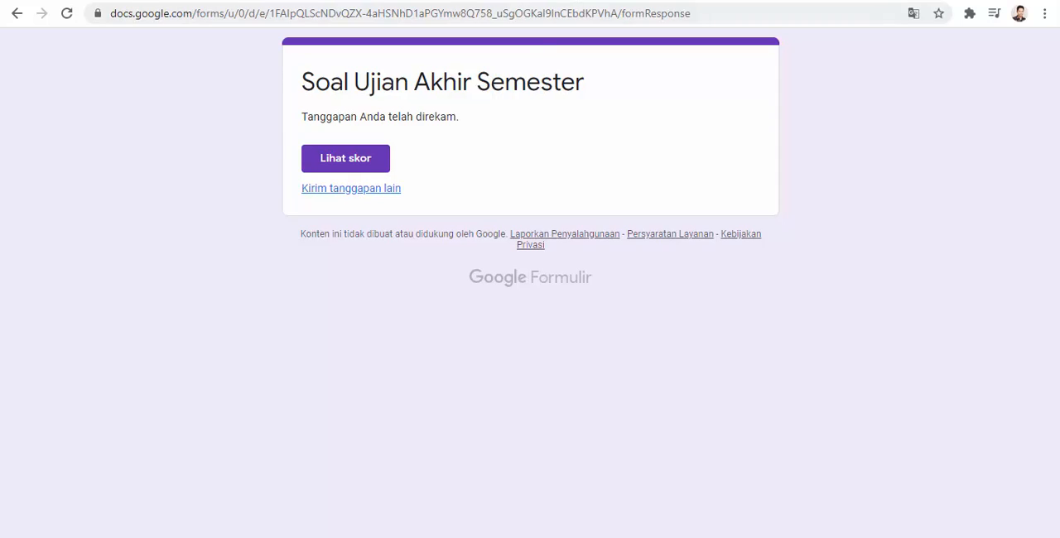
{"action": "left_click", "coordinate": [571, 0]}
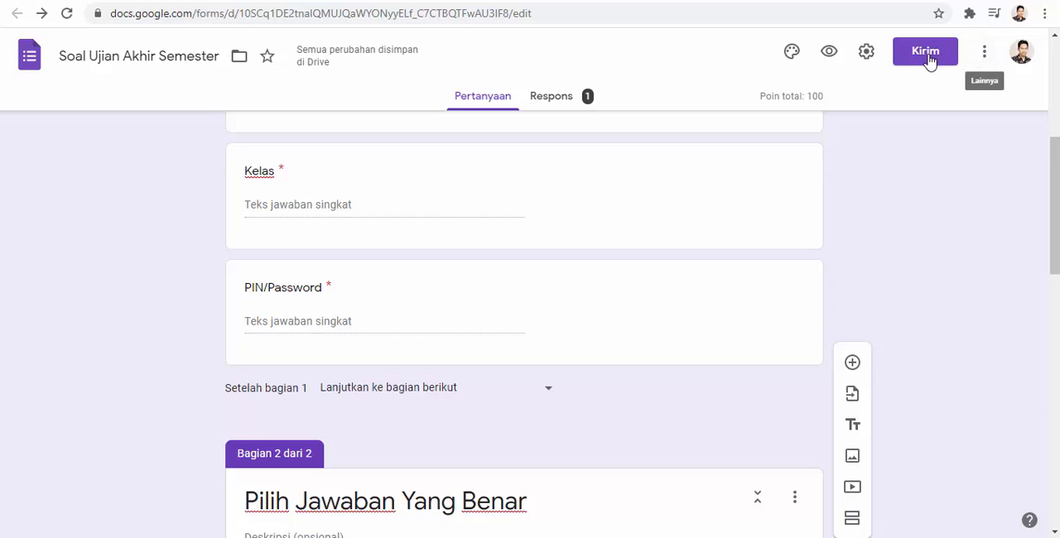
{"action": "left_click", "coordinate": [984, 53]}
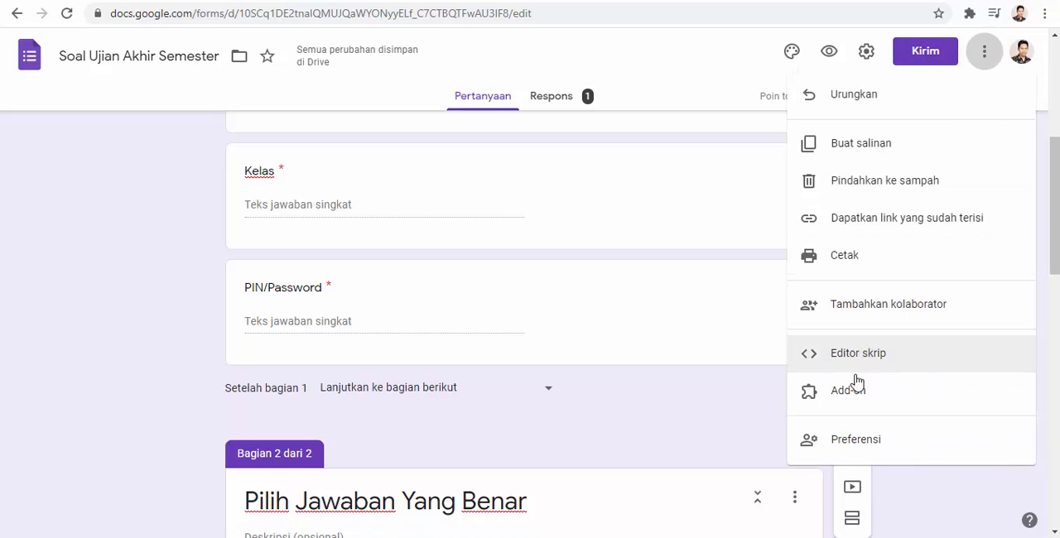
{"action": "left_click", "coordinate": [851, 401]}
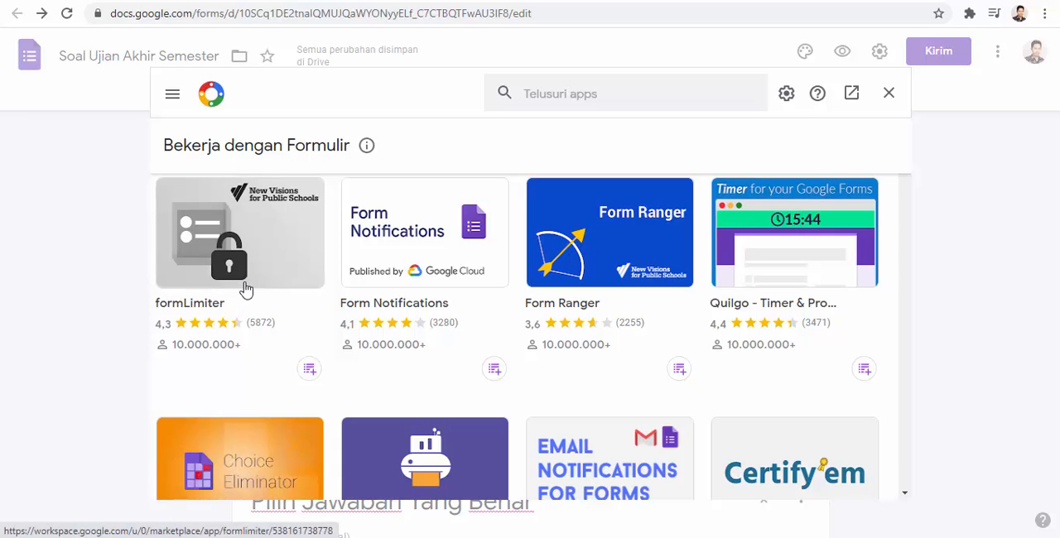
- Search the add-on marketplace for formLimiter and open its details page
{"action": "left_click", "coordinate": [538, 93]}
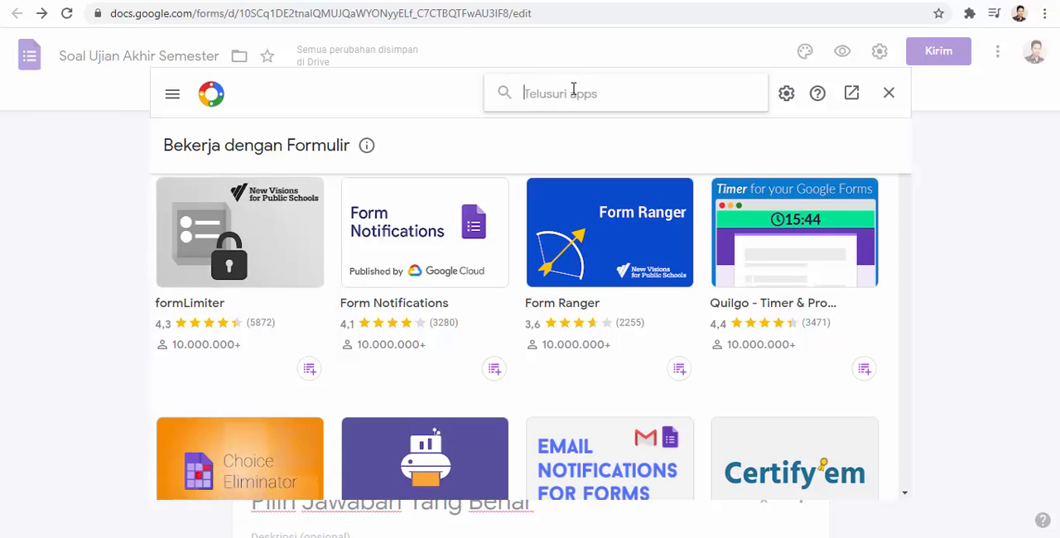
{"action": "type", "text": "f"}
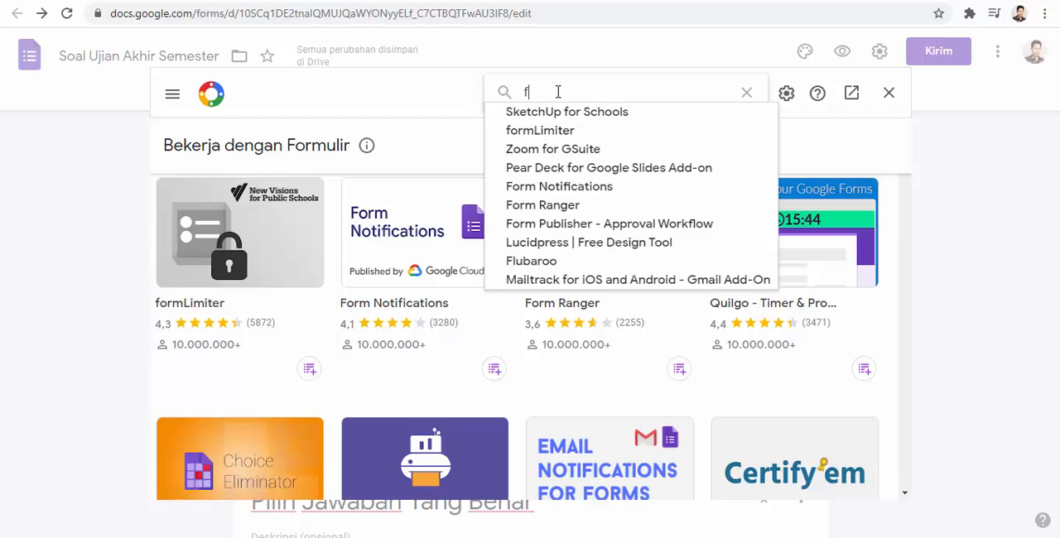
{"action": "type", "text": "orml"}
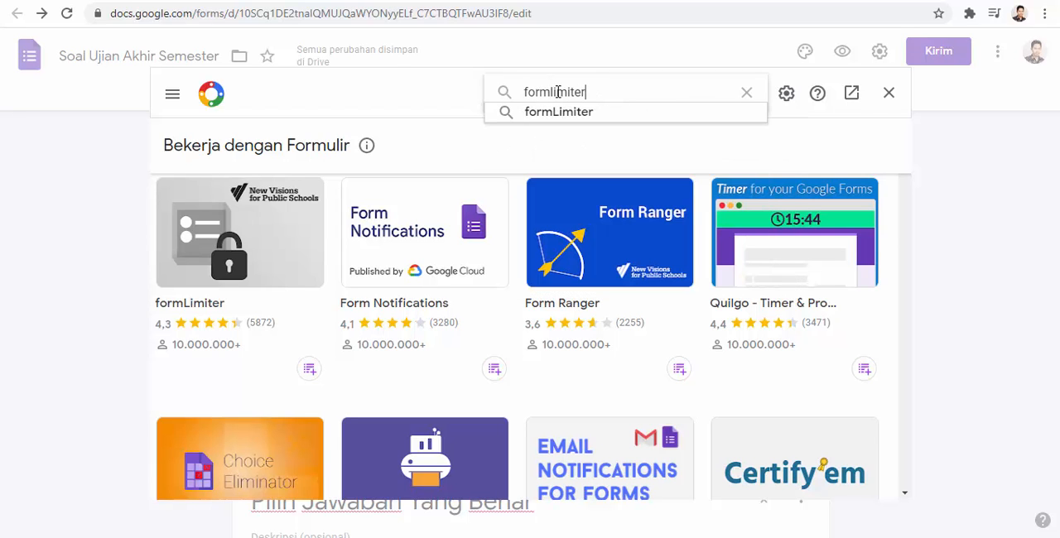
{"action": "type", "text": "imiter"}
{"action": "left_click", "coordinate": [568, 113]}
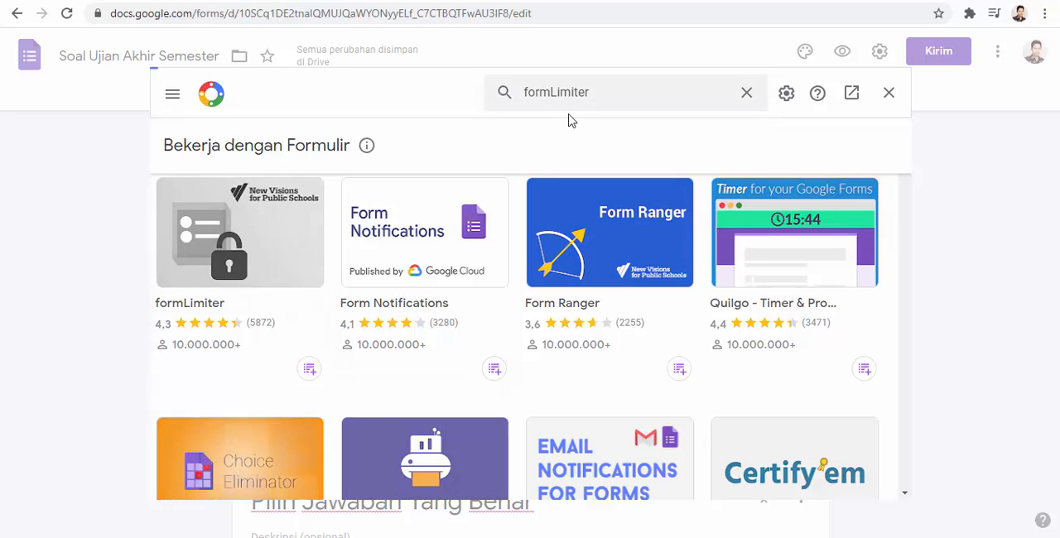
{"action": "left_click", "coordinate": [232, 257]}
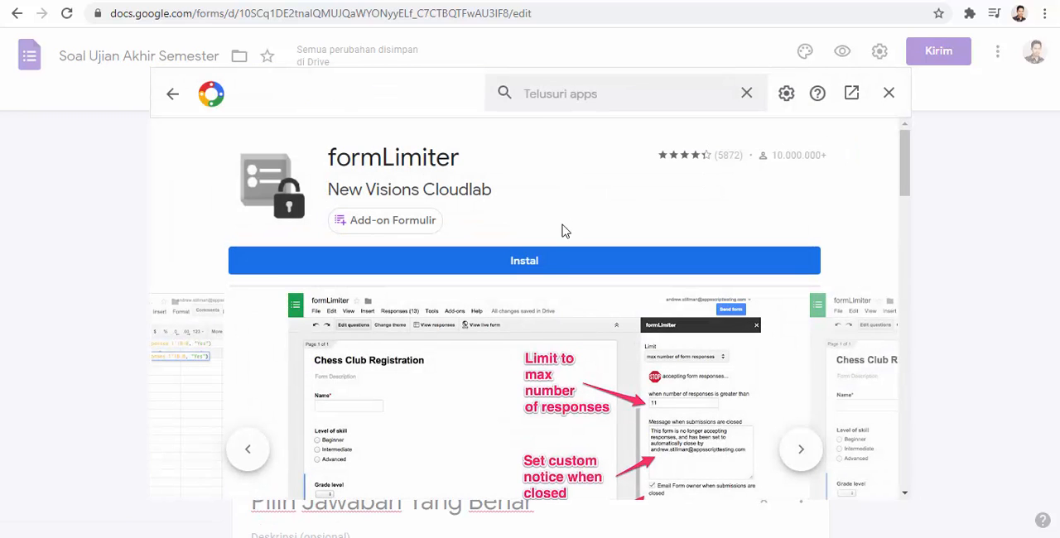
- Install formLimiter, authorise it with the existing Google account, and return to the form editor
{"action": "left_click", "coordinate": [543, 266]}
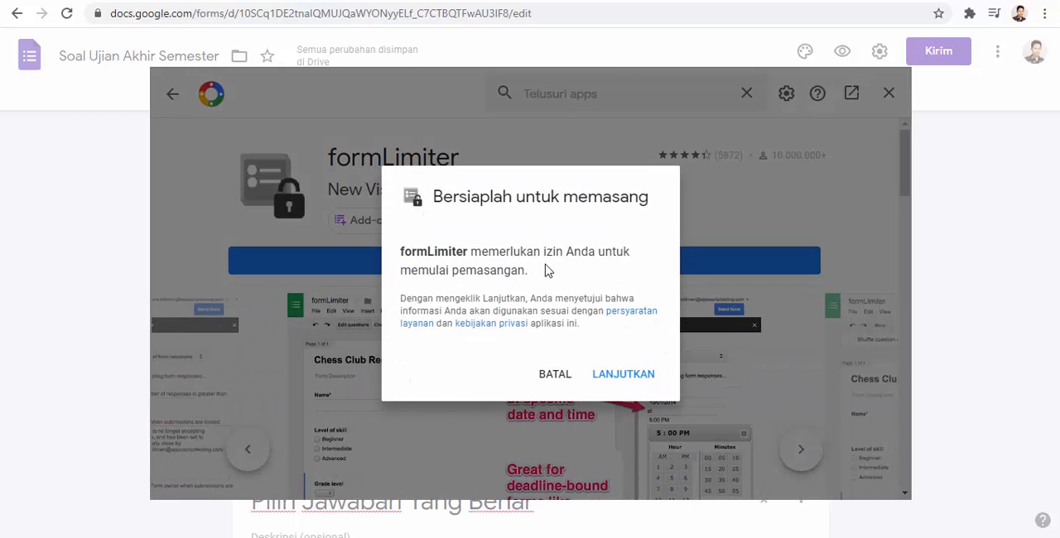
{"action": "left_click", "coordinate": [621, 375]}
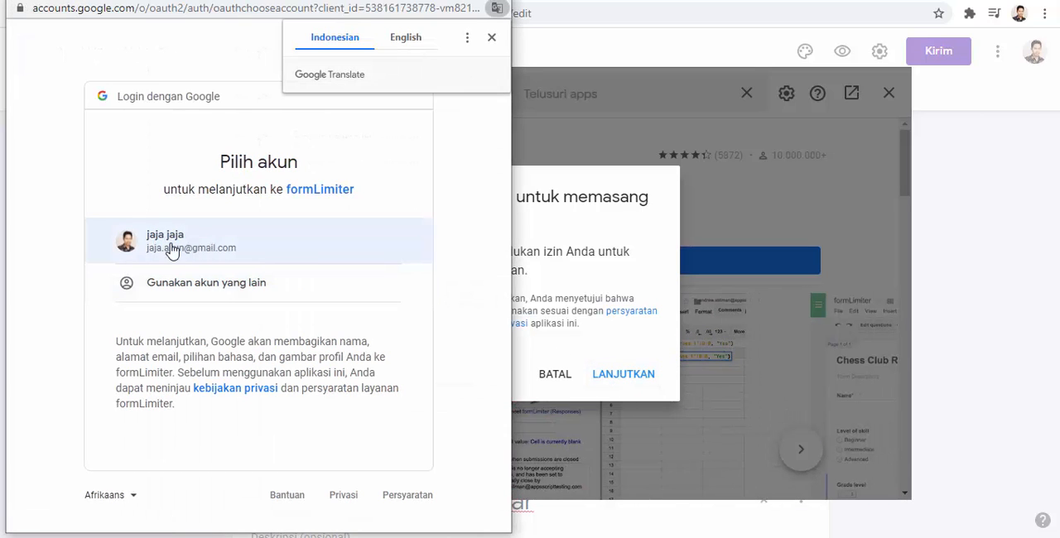
{"action": "left_click", "coordinate": [193, 249]}
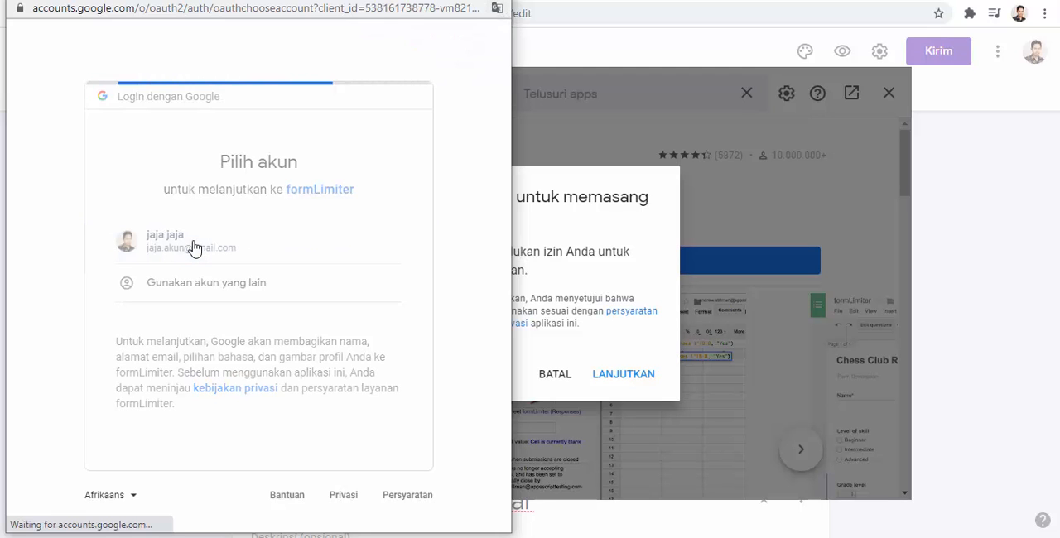
{"action": "scroll", "coordinate": [240, 242], "scroll_direction": "down", "scroll_amount": 4}
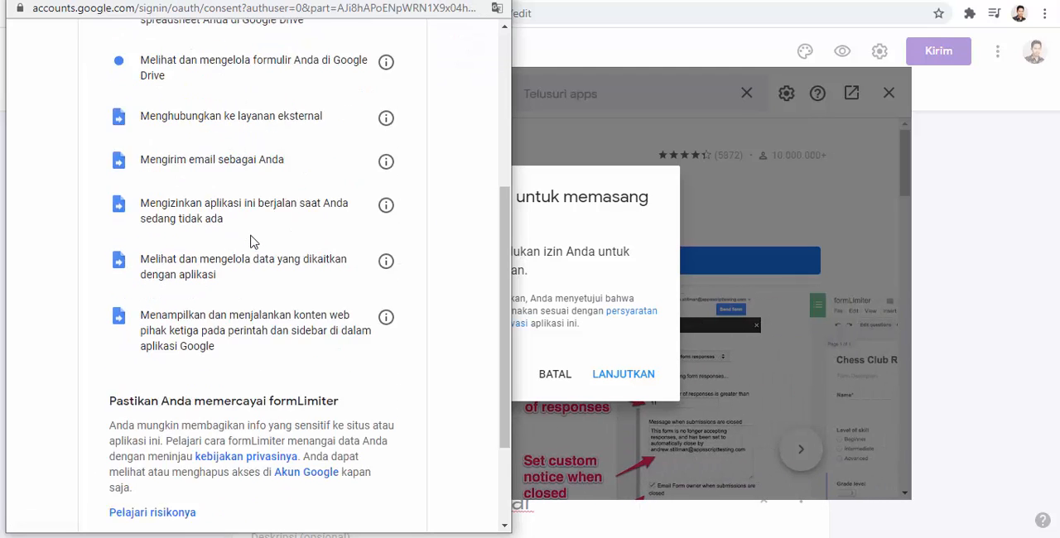
{"action": "scroll", "coordinate": [253, 242], "scroll_direction": "down", "scroll_amount": 3}
{"action": "left_click", "coordinate": [346, 424]}
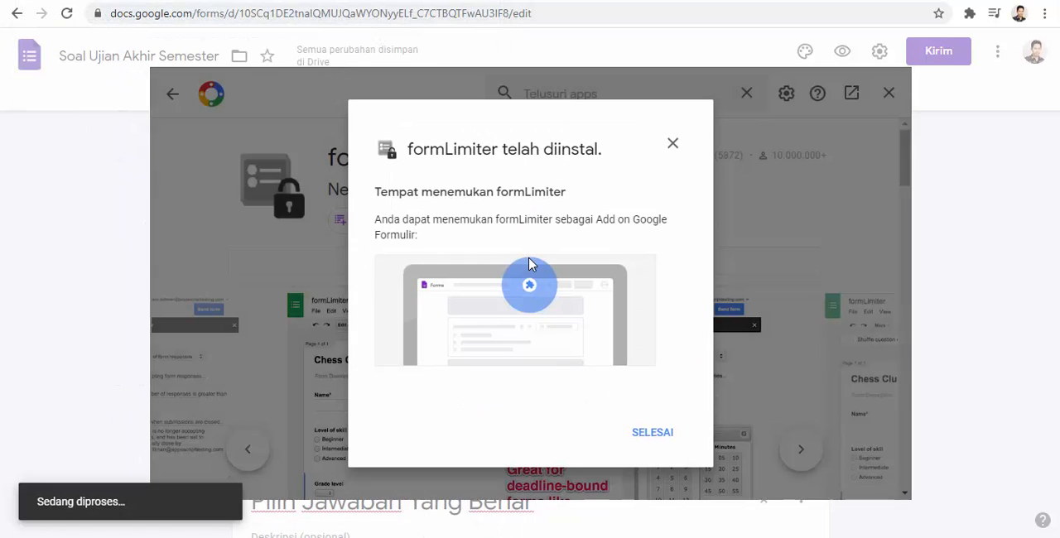
{"action": "left_click", "coordinate": [654, 434]}
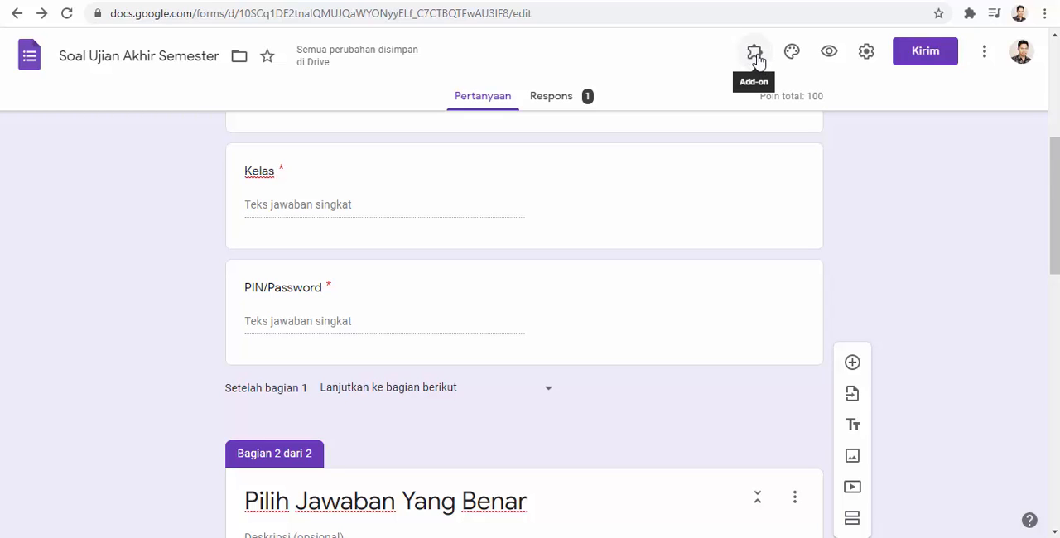
- Open formLimiter's Set limit settings and choose date and time as the limit type
{"action": "left_click", "coordinate": [755, 54]}
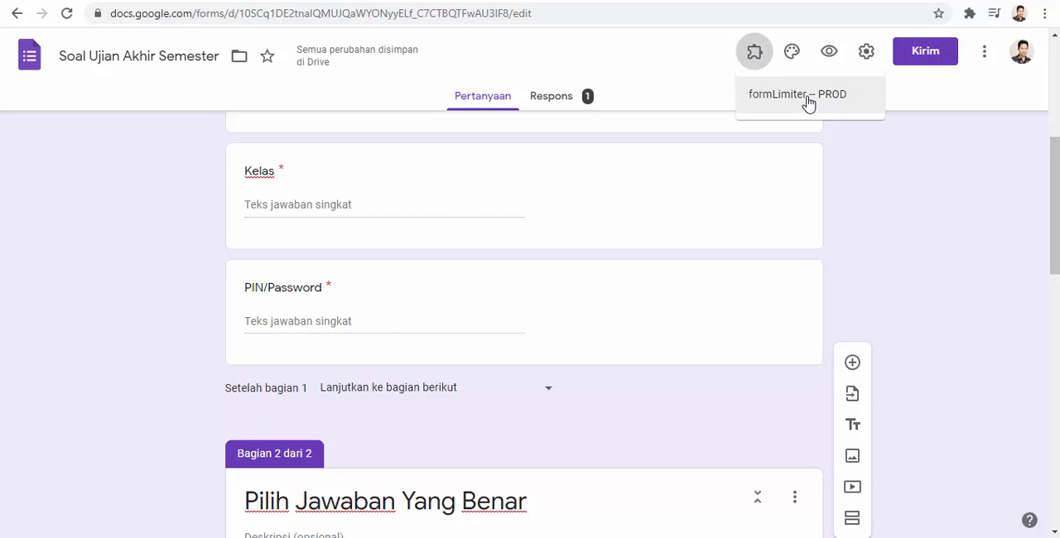
{"action": "left_click", "coordinate": [759, 54]}
{"action": "left_click", "coordinate": [759, 54]}
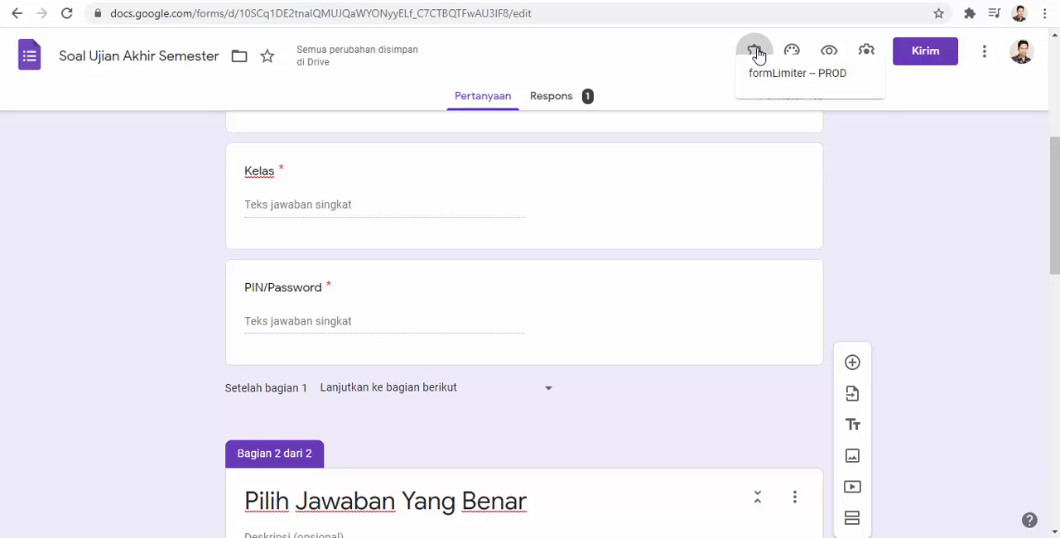
{"action": "left_click", "coordinate": [785, 98]}
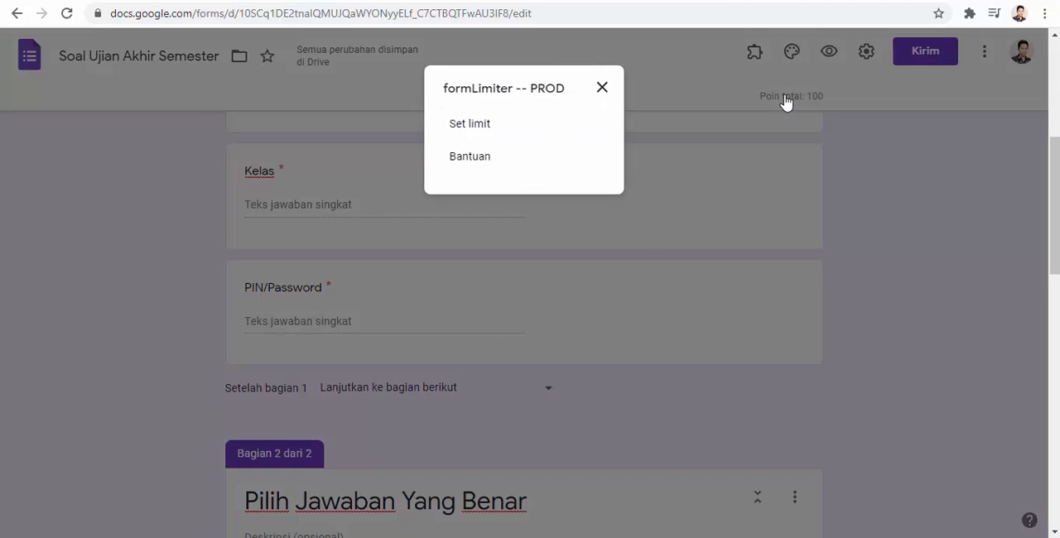
{"action": "left_click", "coordinate": [472, 126]}
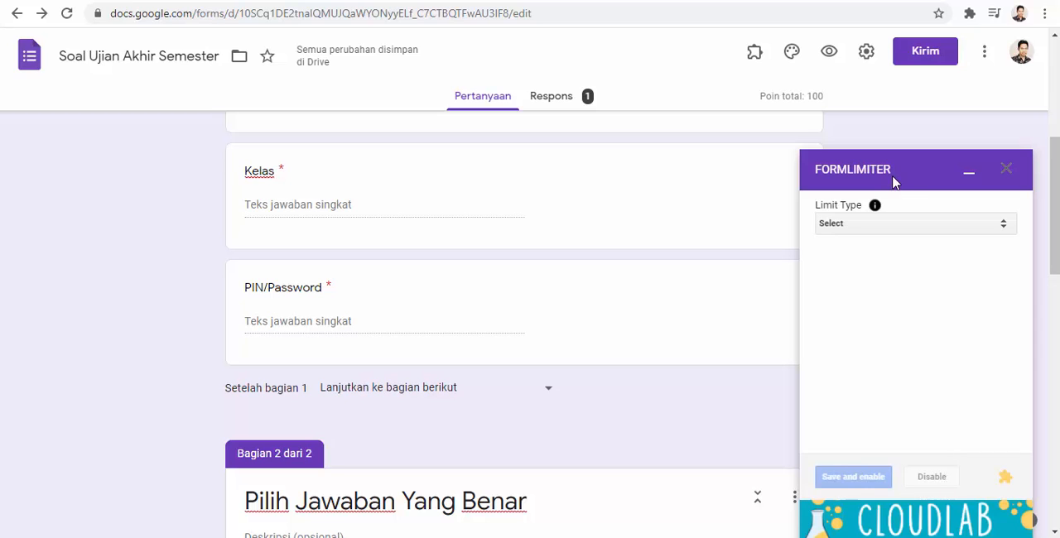
{"action": "left_click", "coordinate": [965, 232]}
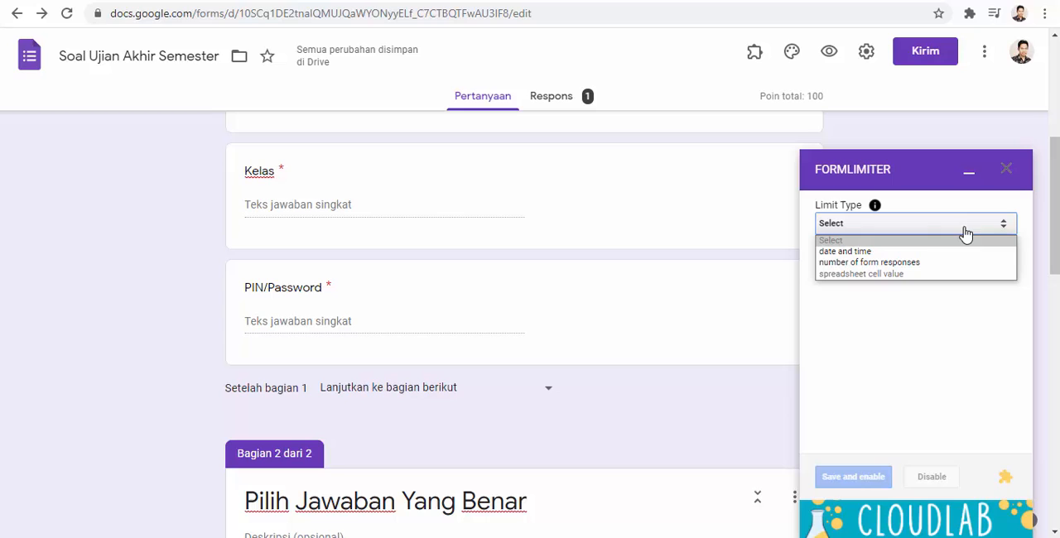
{"action": "left_click", "coordinate": [864, 251]}
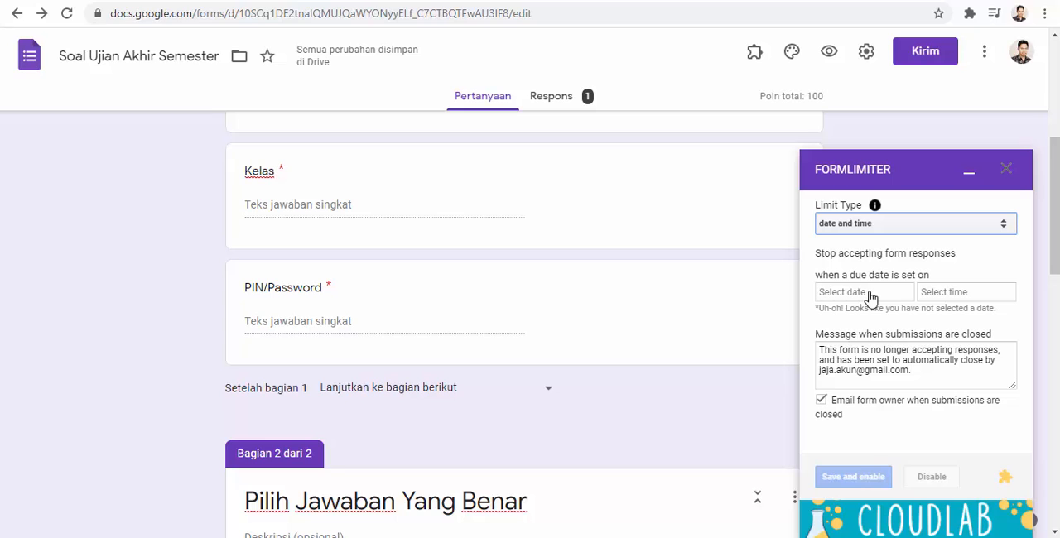
- Set the form to stop accepting responses on 12/16/2020 at 6:35 AM
{"action": "left_click", "coordinate": [869, 295]}
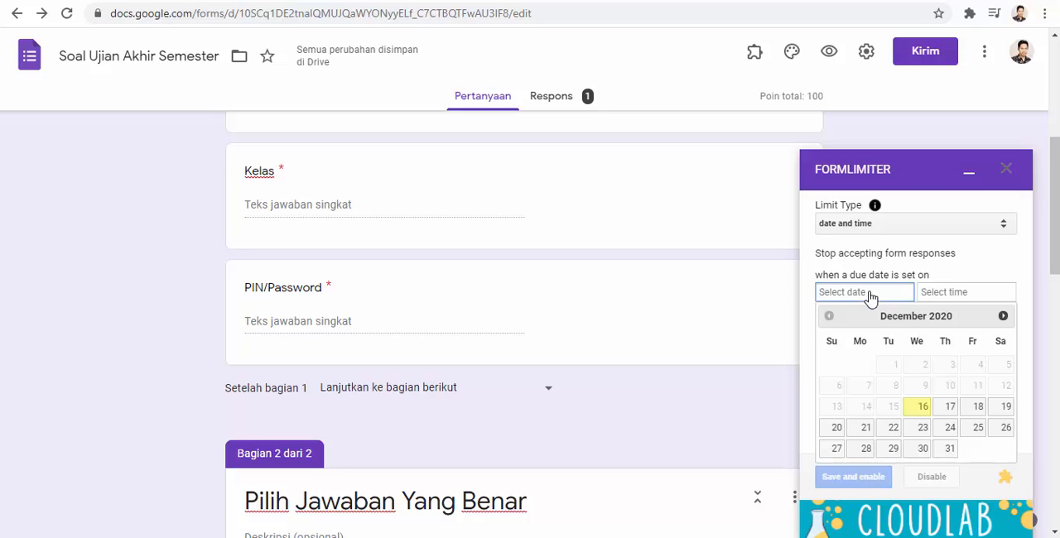
{"action": "left_click", "coordinate": [924, 409]}
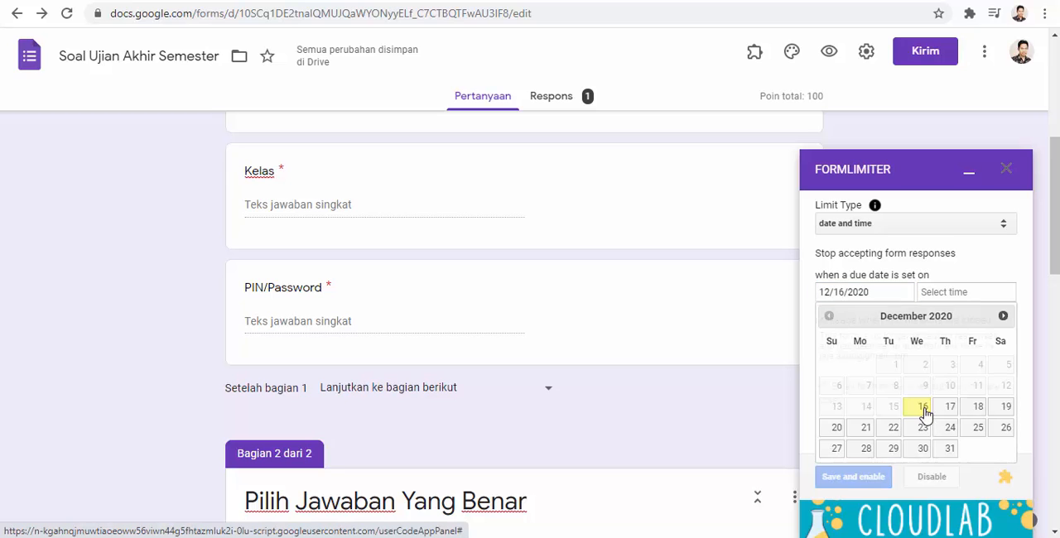
{"action": "left_click", "coordinate": [946, 296]}
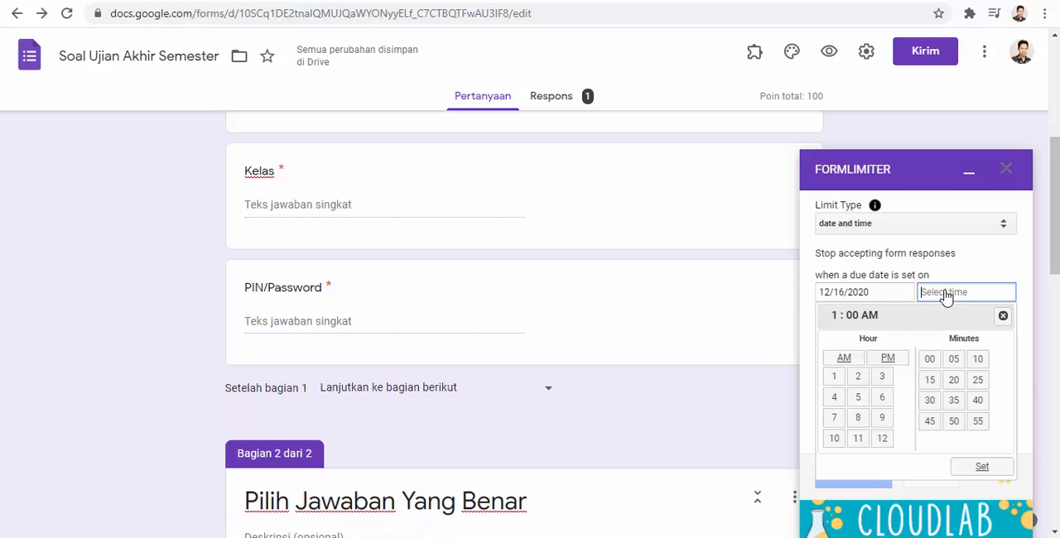
{"action": "left_click", "coordinate": [882, 396]}
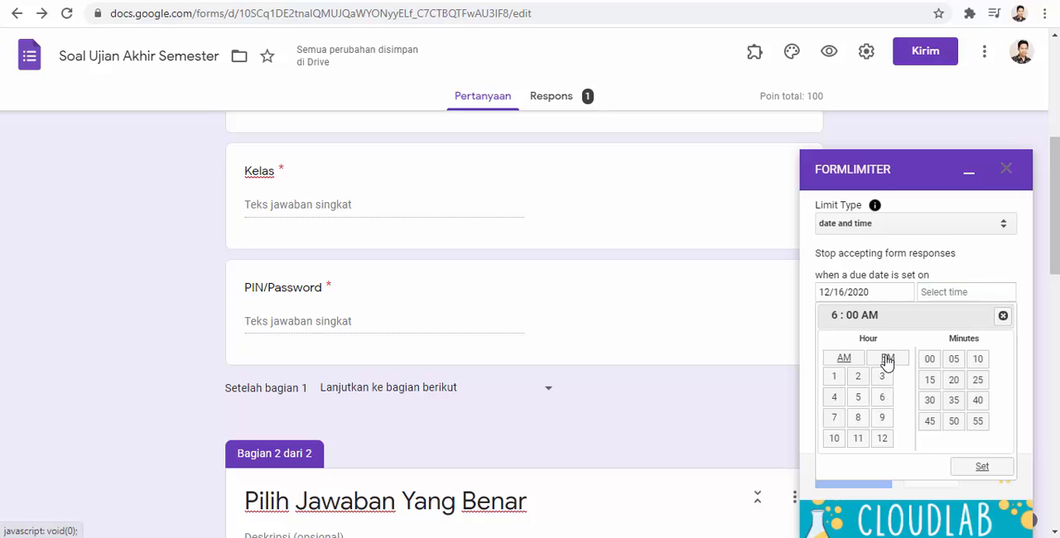
{"action": "left_click", "coordinate": [887, 361]}
{"action": "left_click", "coordinate": [844, 361]}
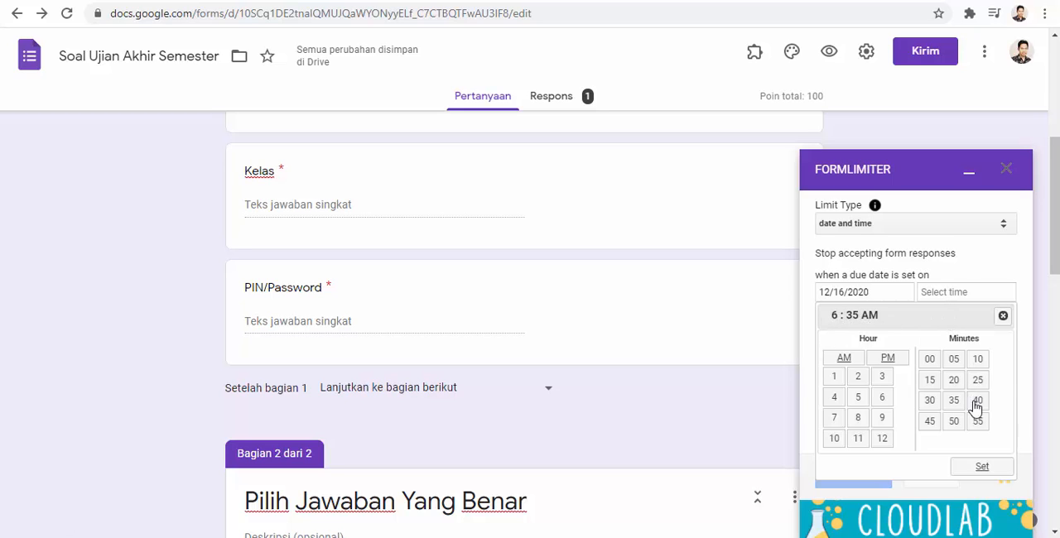
{"action": "left_click", "coordinate": [988, 472]}
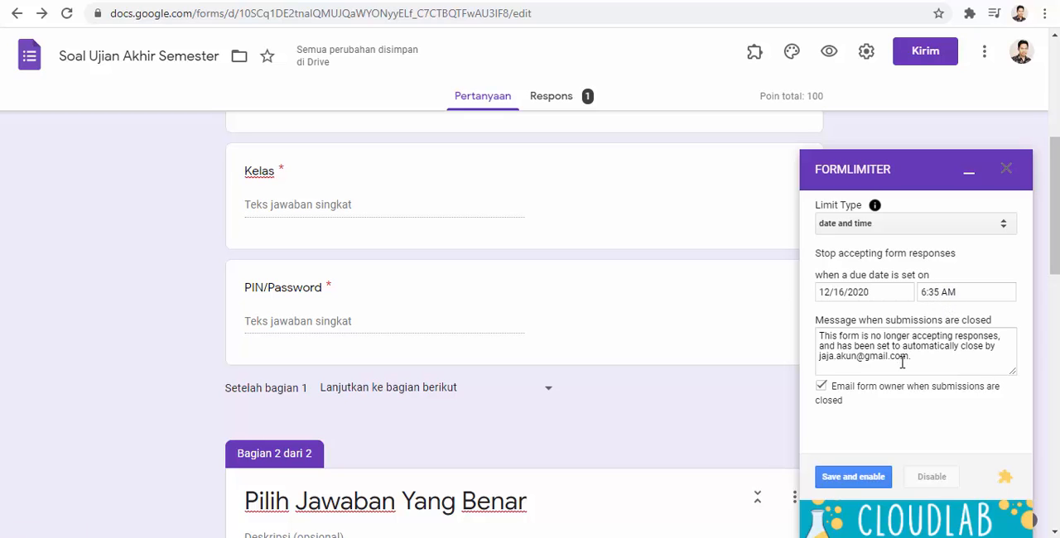
- Replace the closed-submissions message with "Waktu pengerjaan soal ujian sudah selesai silahkan hubungi admin", save and enable the limit, and close formLimiter
{"action": "left_click_drag", "start_coordinate": [911, 357], "coordinate": [818, 332]}
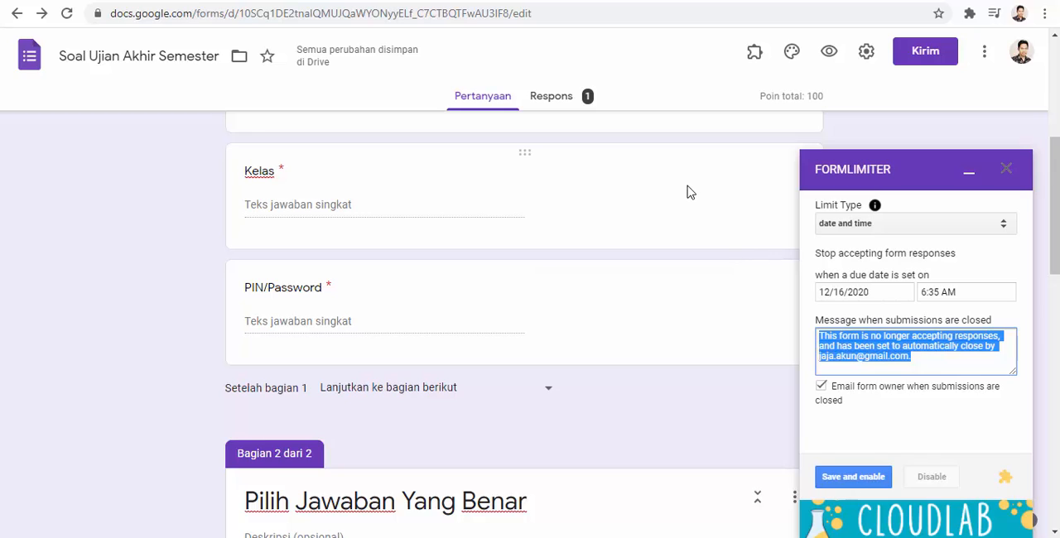
{"action": "type", "text": "Waktu "}
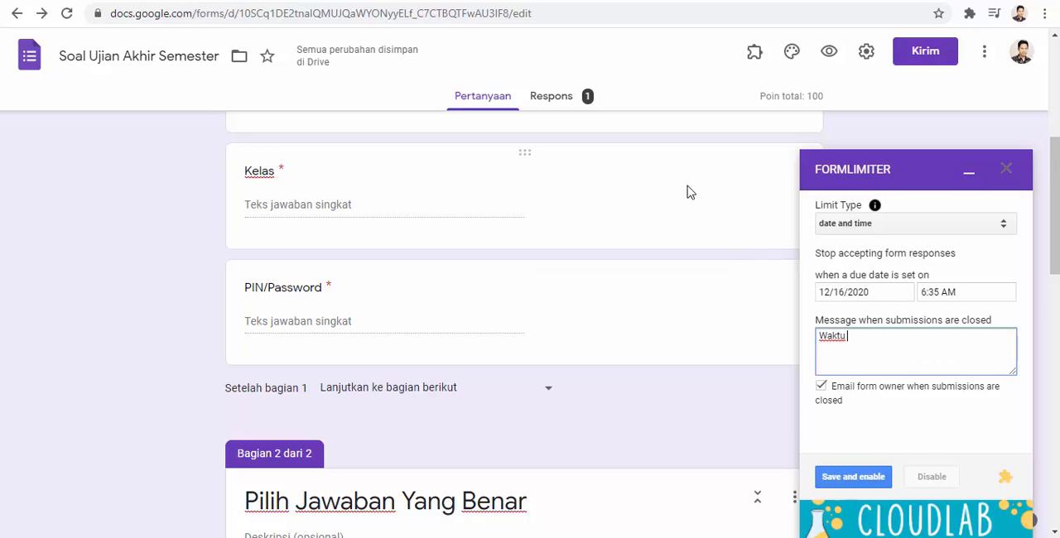
{"action": "type", "text": "pengerjaan saoa"}
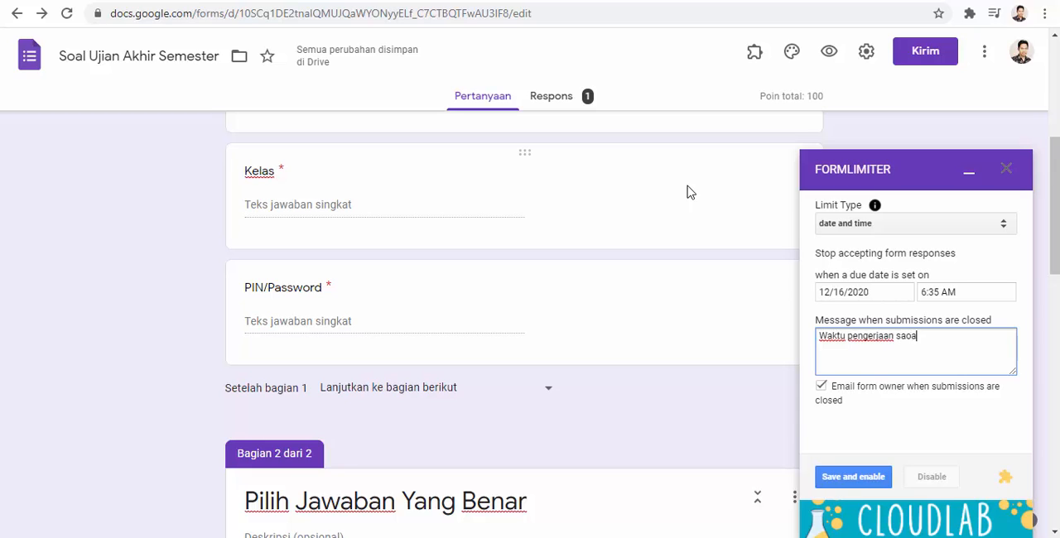
{"action": "key", "text": "BackSpace"}
{"action": "key", "text": "BackSpace"}
{"action": "key", "text": "BackSpace"}
{"action": "type", "text": "oal ujian sudah sele"}
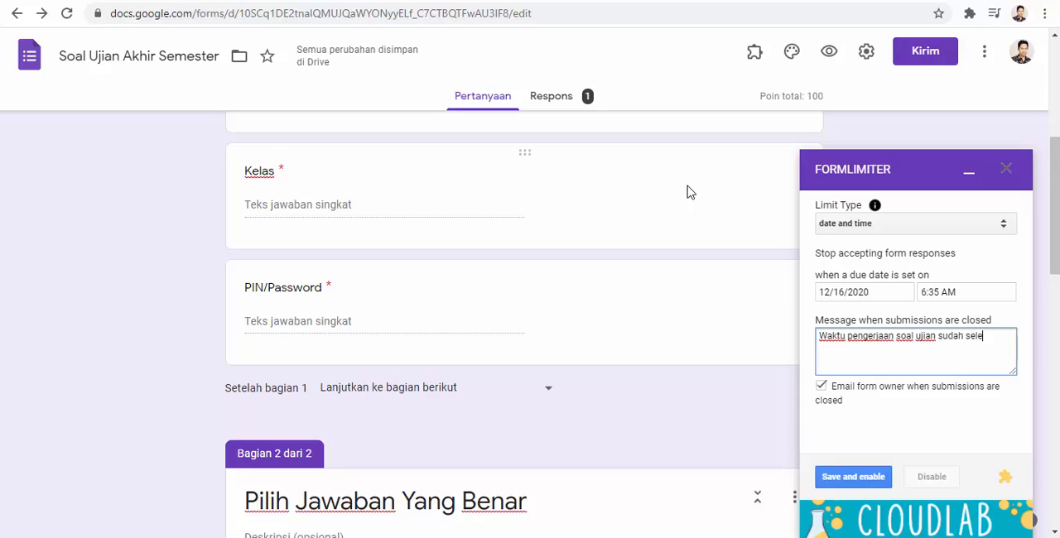
{"action": "type", "text": "sai sihalha"}
{"action": "key", "text": "BackSpace"}
{"action": "type", "text": "lahkan hub"}
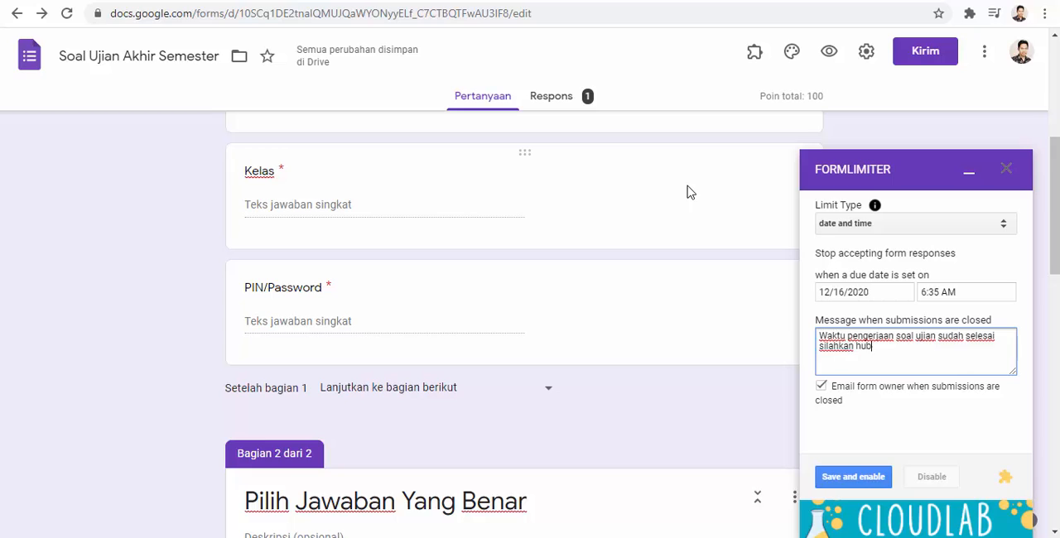
{"action": "type", "text": "ungi admin"}
{"action": "left_click", "coordinate": [865, 485]}
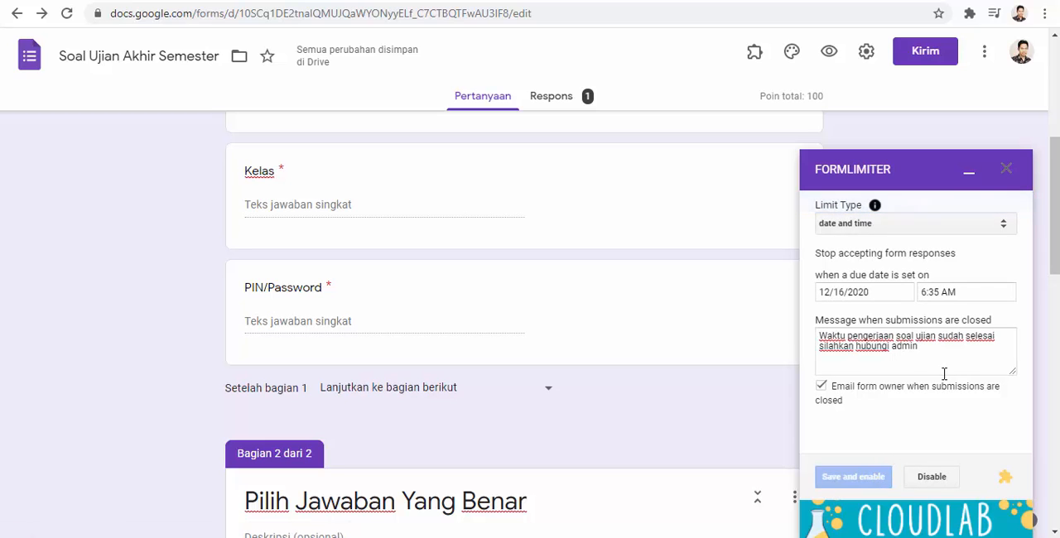
{"action": "left_click", "coordinate": [1007, 170]}
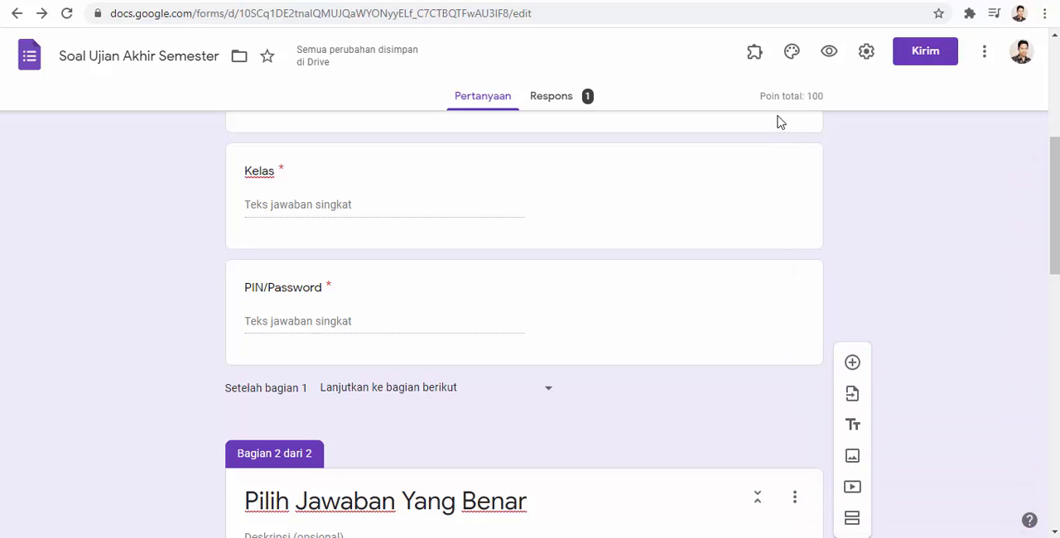
- Preview the exam form and fill in the student's name, the student number (NIS) and class 3B
{"action": "left_click", "coordinate": [827, 57]}
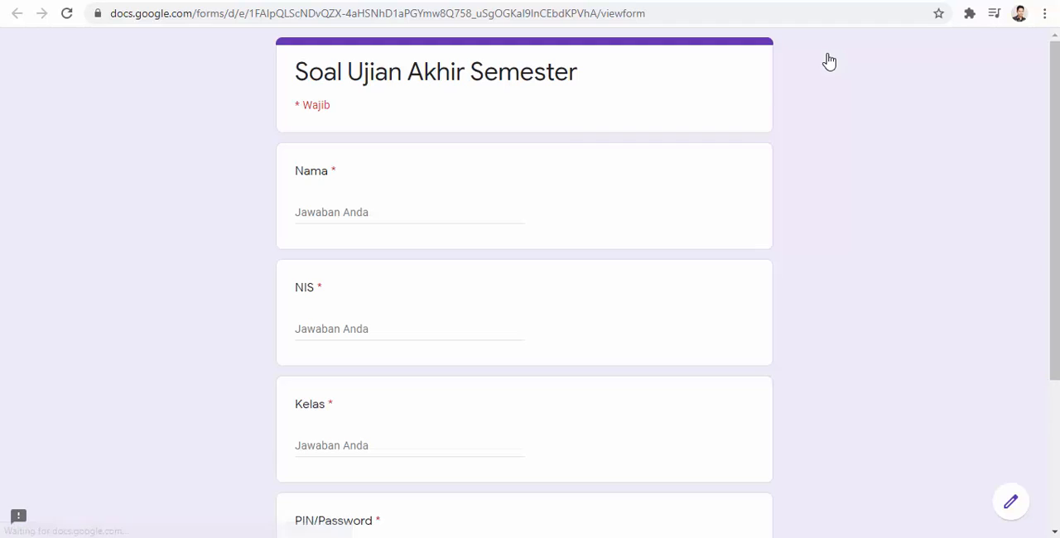
{"action": "left_click", "coordinate": [358, 213]}
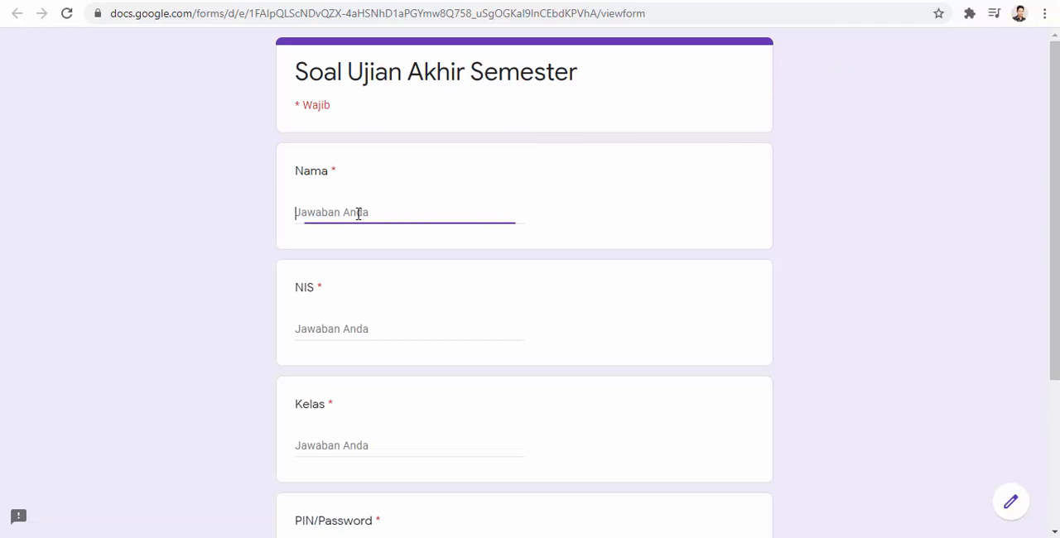
{"action": "type", "text": "deni"}
{"action": "left_click", "coordinate": [368, 329]}
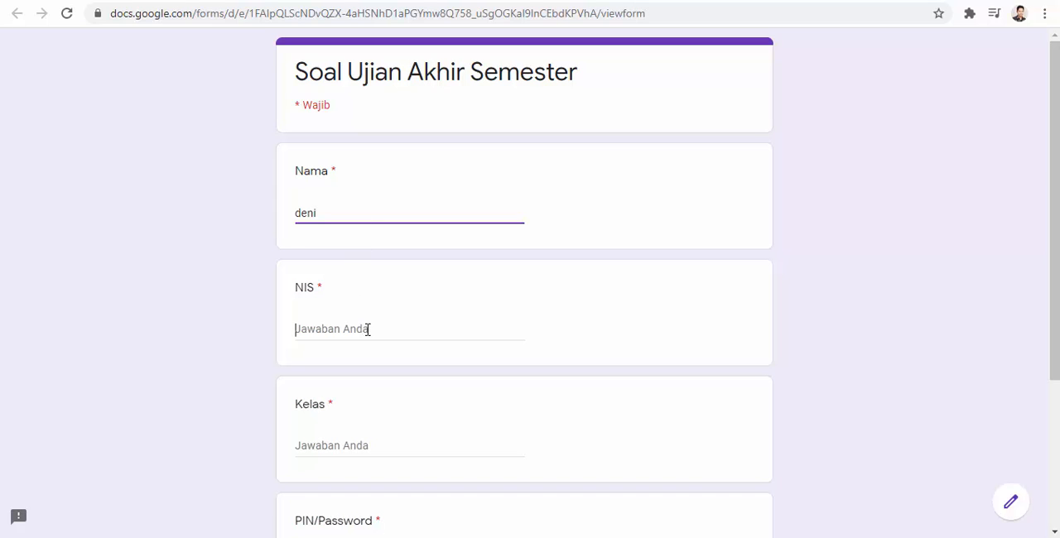
{"action": "type", "text": "005"}
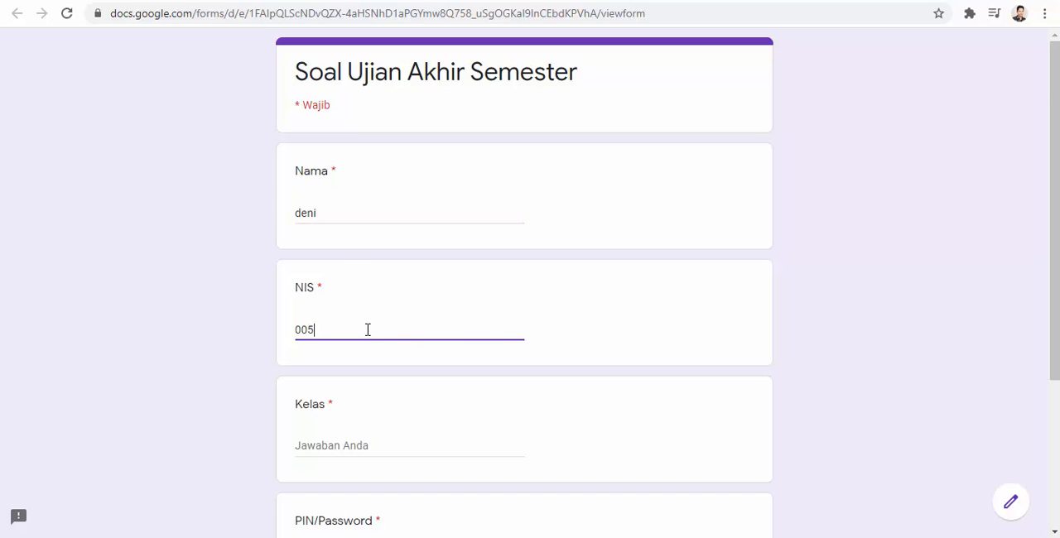
{"action": "scroll", "coordinate": [354, 348], "scroll_direction": "down", "scroll_amount": 1}
{"action": "left_click", "coordinate": [344, 368]}
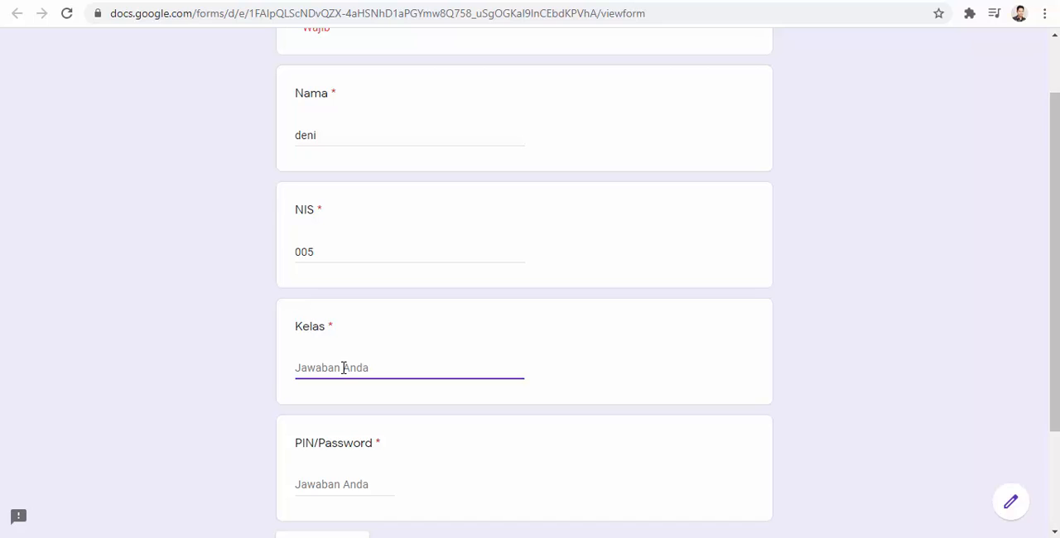
{"action": "type", "text": "4"}
{"action": "key", "text": "BackSpace"}
{"action": "type", "text": "3B"}
- Enter the exam PIN in the PIN/Password field and continue to the multiple-choice section
{"action": "scroll", "coordinate": [343, 368], "scroll_direction": "down", "scroll_amount": 3}
{"action": "left_click", "coordinate": [352, 343]}
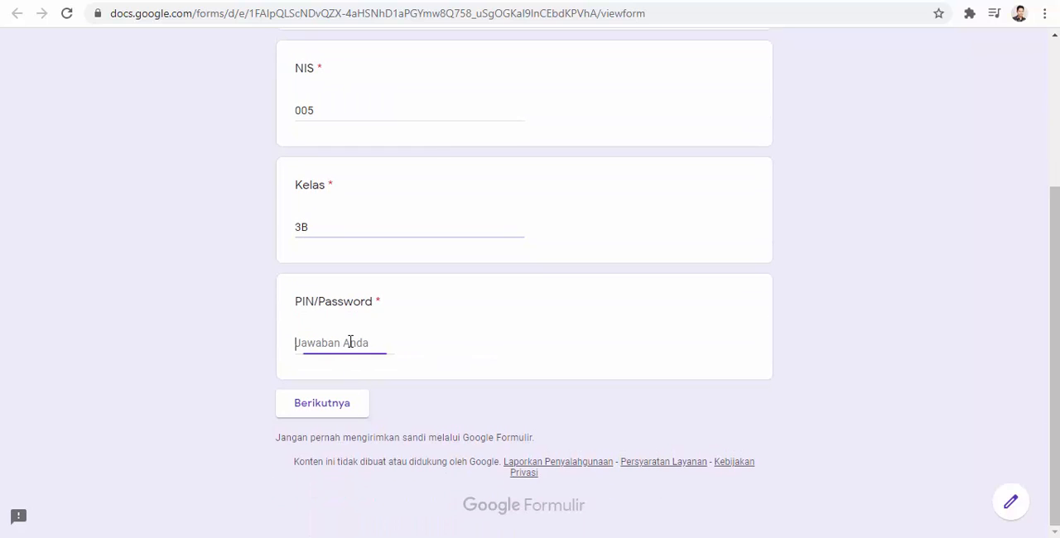
{"action": "type", "text": "123456"}
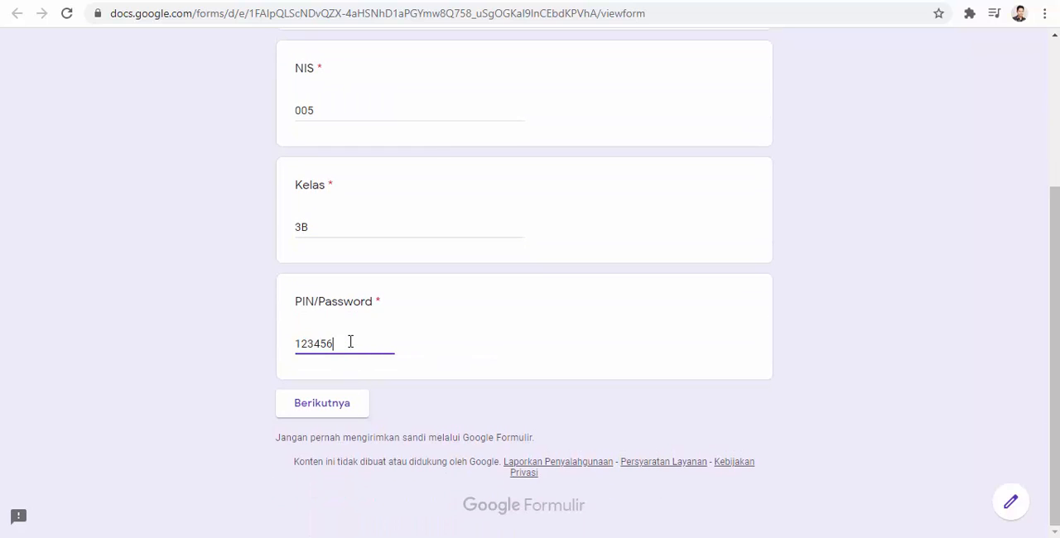
{"action": "left_click", "coordinate": [331, 404]}
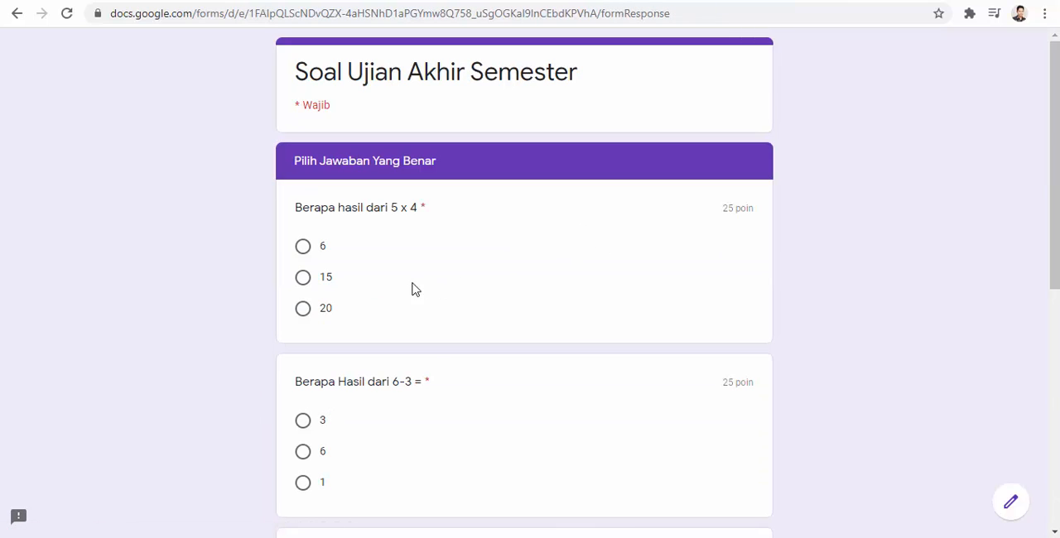
- Answer 20 for 5 x 4, 3 for 6-3, 2 for 8:4 and 9 for 5+4, and submit the exam
{"action": "left_click", "coordinate": [304, 249]}
{"action": "left_click", "coordinate": [301, 317]}
{"action": "scroll", "coordinate": [303, 327], "scroll_direction": "down", "scroll_amount": 2}
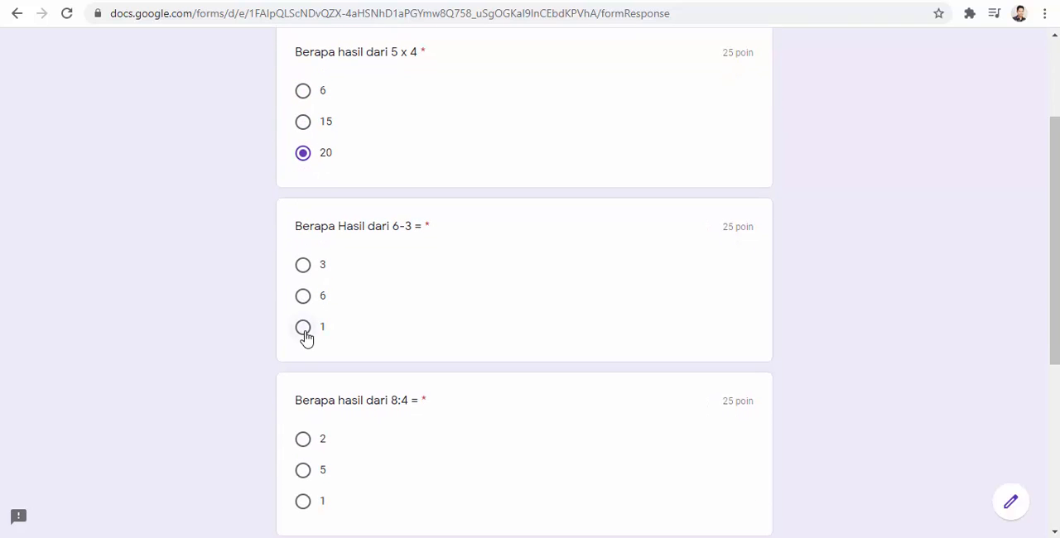
{"action": "left_click", "coordinate": [306, 267]}
{"action": "scroll", "coordinate": [307, 282], "scroll_direction": "down", "scroll_amount": 2}
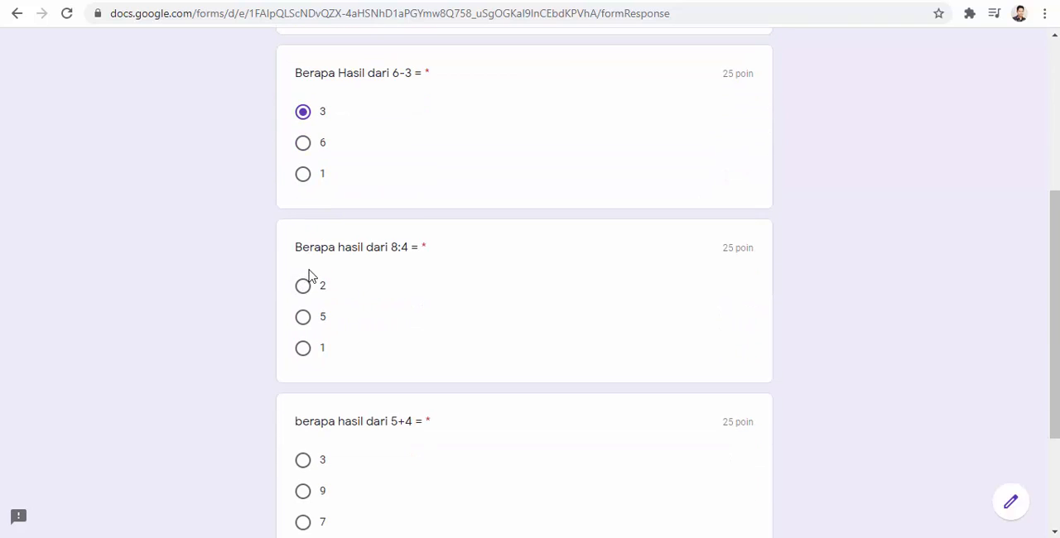
{"action": "left_click", "coordinate": [304, 290]}
{"action": "scroll", "coordinate": [307, 306], "scroll_direction": "down", "scroll_amount": 2}
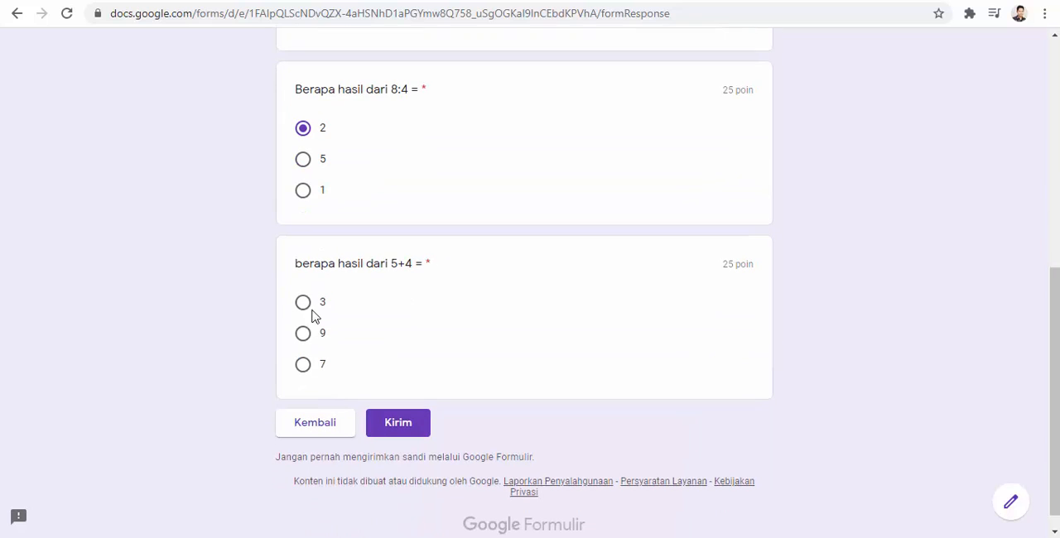
{"action": "left_click", "coordinate": [305, 336]}
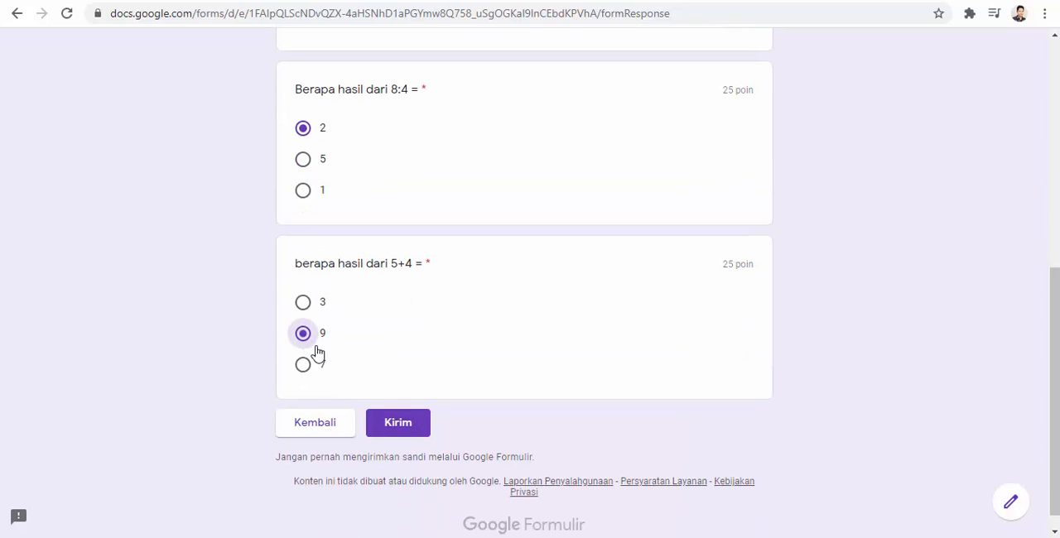
{"action": "left_click", "coordinate": [405, 433]}
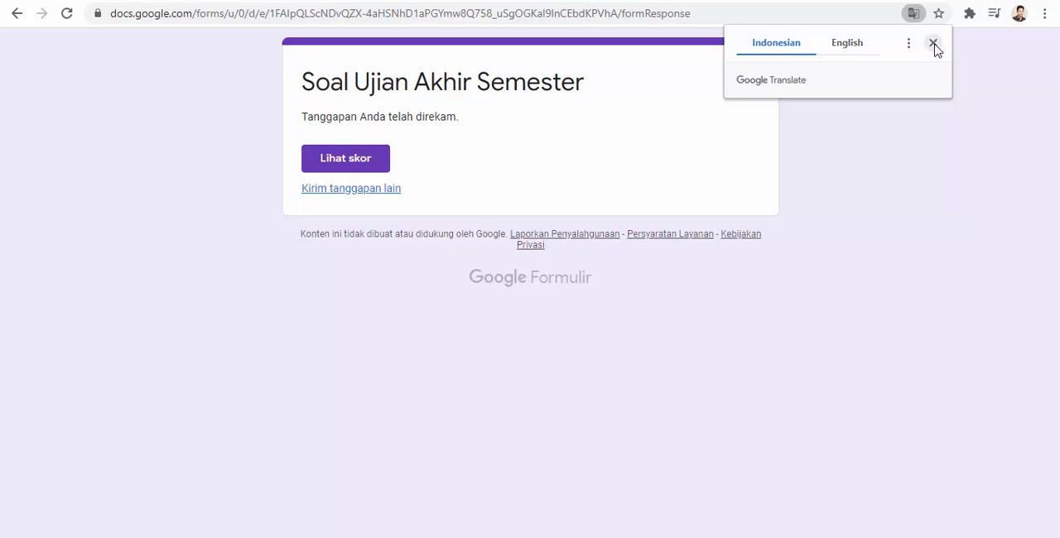
- View the score of the submitted test response, review its graded answers, and return to the form editor
{"action": "left_click", "coordinate": [356, 164]}
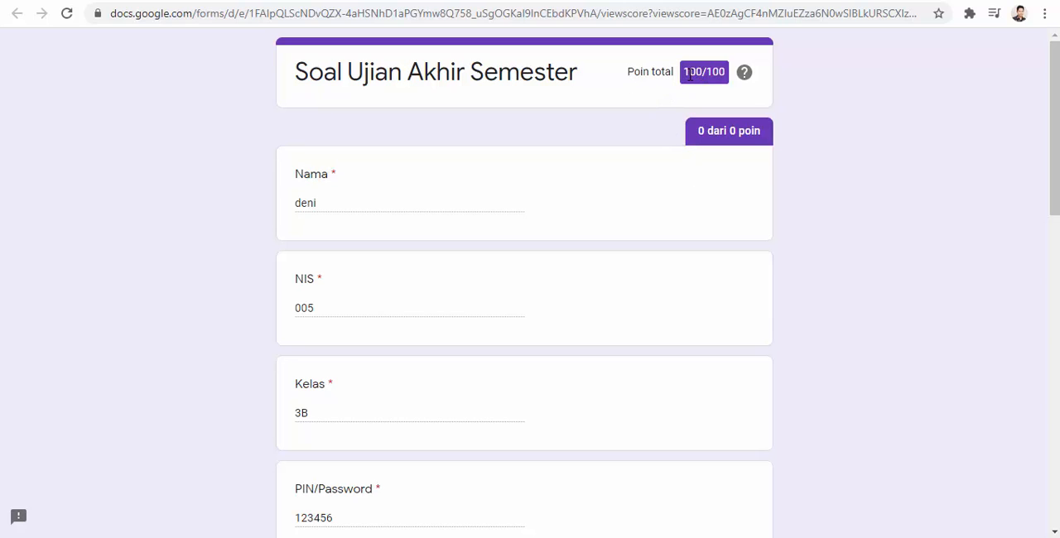
{"action": "scroll", "coordinate": [689, 74], "scroll_direction": "down", "scroll_amount": 2}
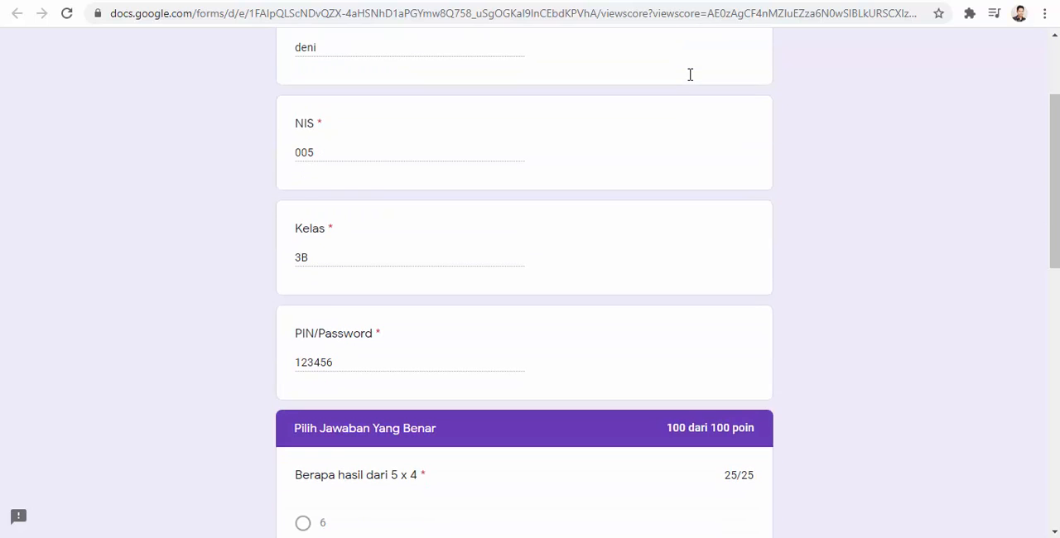
{"action": "scroll", "coordinate": [689, 75], "scroll_direction": "up", "scroll_amount": 2}
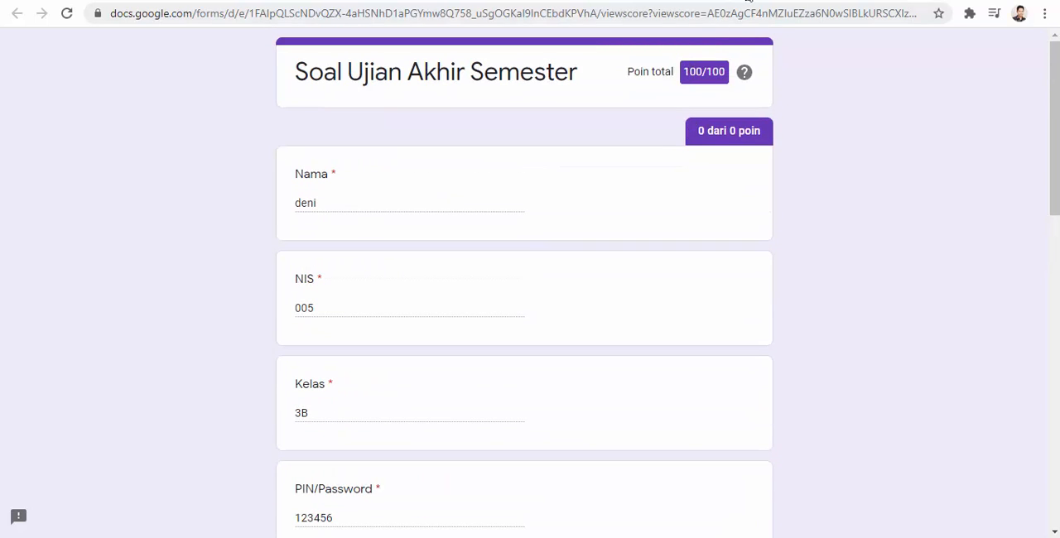
{"action": "left_click", "coordinate": [750, 0]}
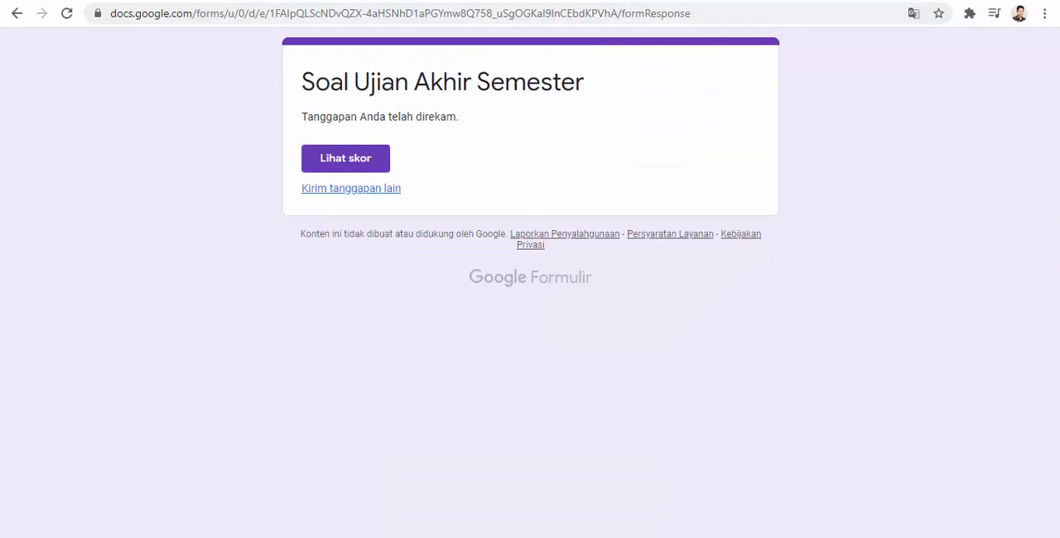
{"action": "left_click", "coordinate": [555, 2]}
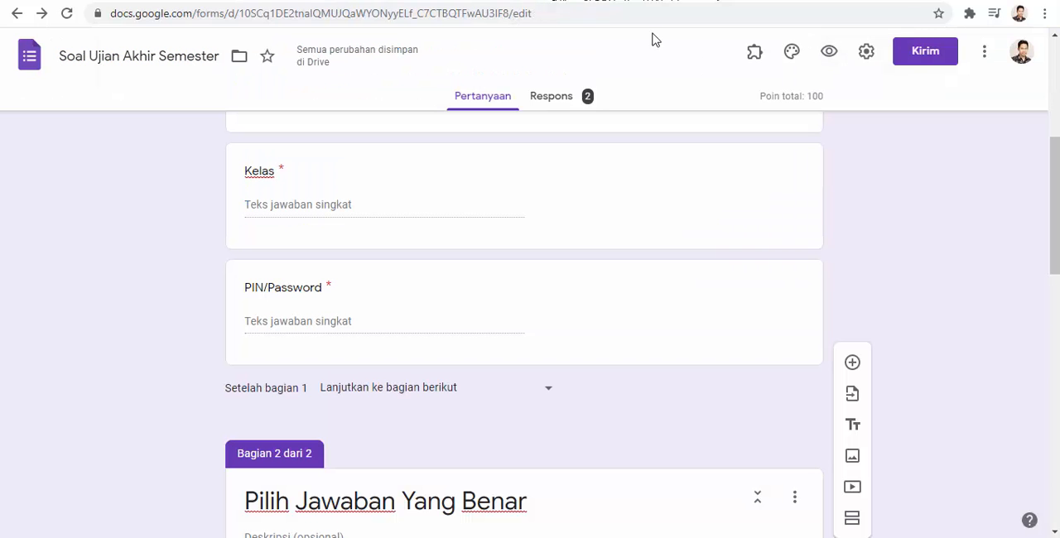
- Preview the form again after the response deadline to check whether it is closed, and return to the form editor
{"action": "scroll", "coordinate": [891, 304], "scroll_direction": "up", "scroll_amount": 4}
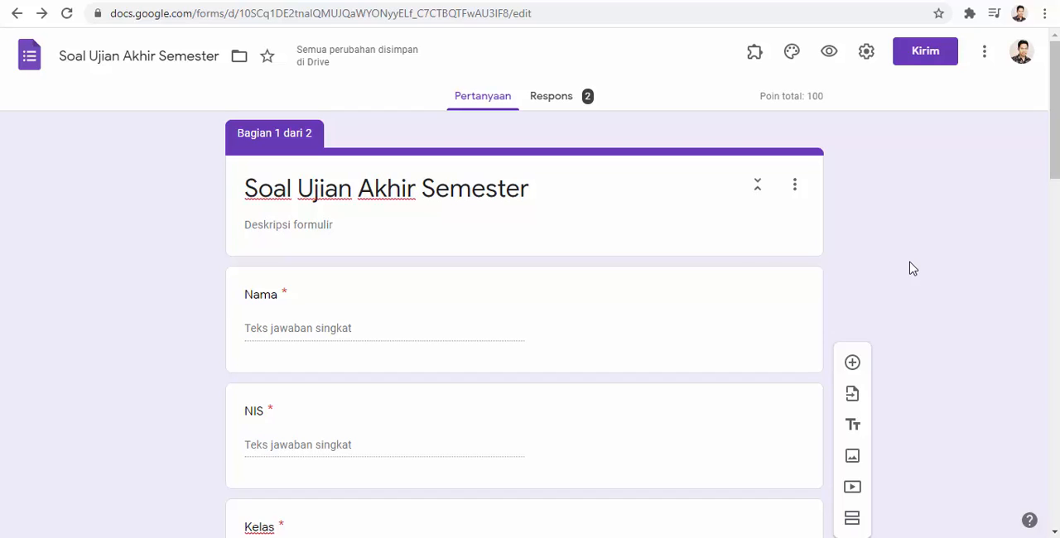
{"action": "left_click", "coordinate": [829, 54]}
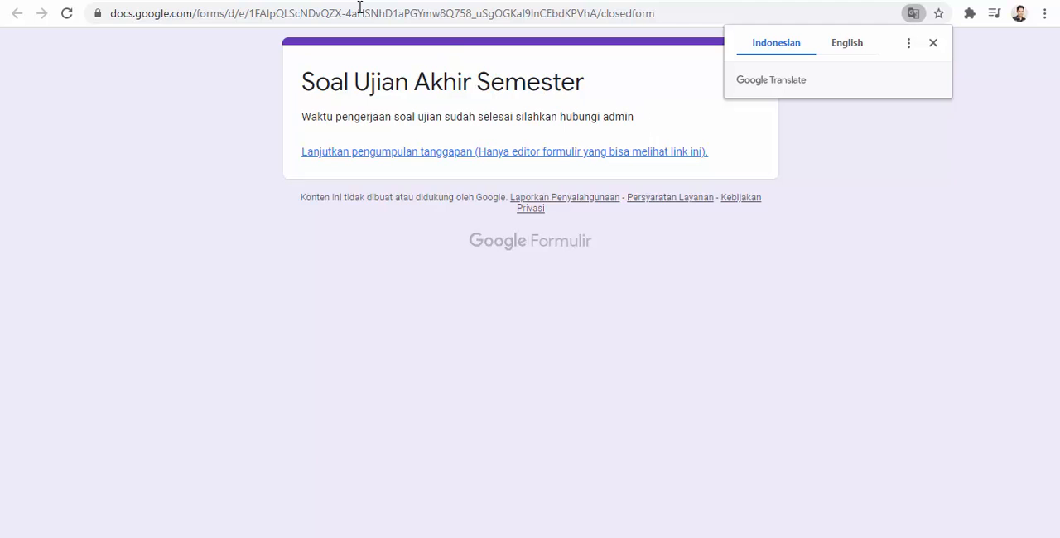
{"action": "key", "text": "ctrl+shift+Tab"}
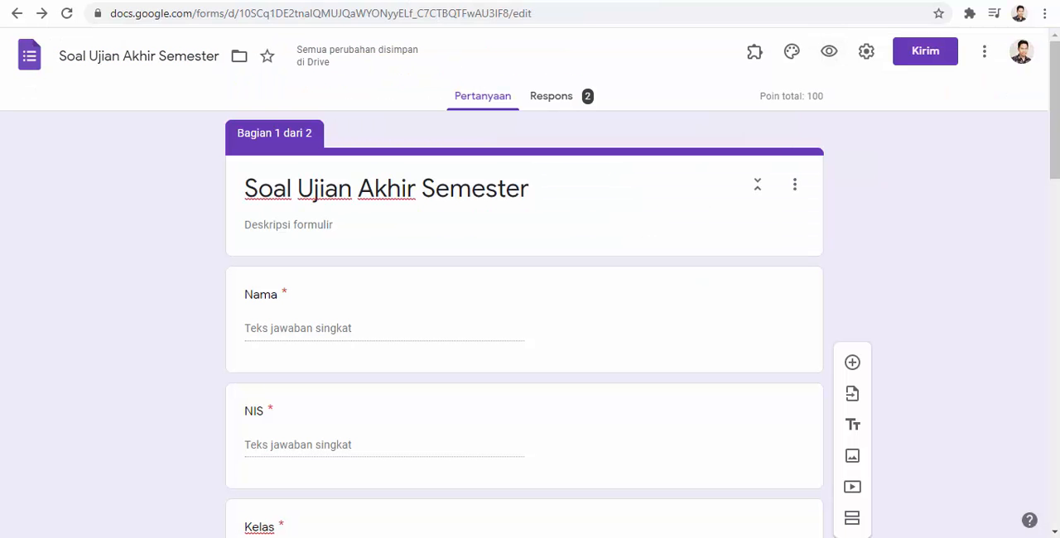